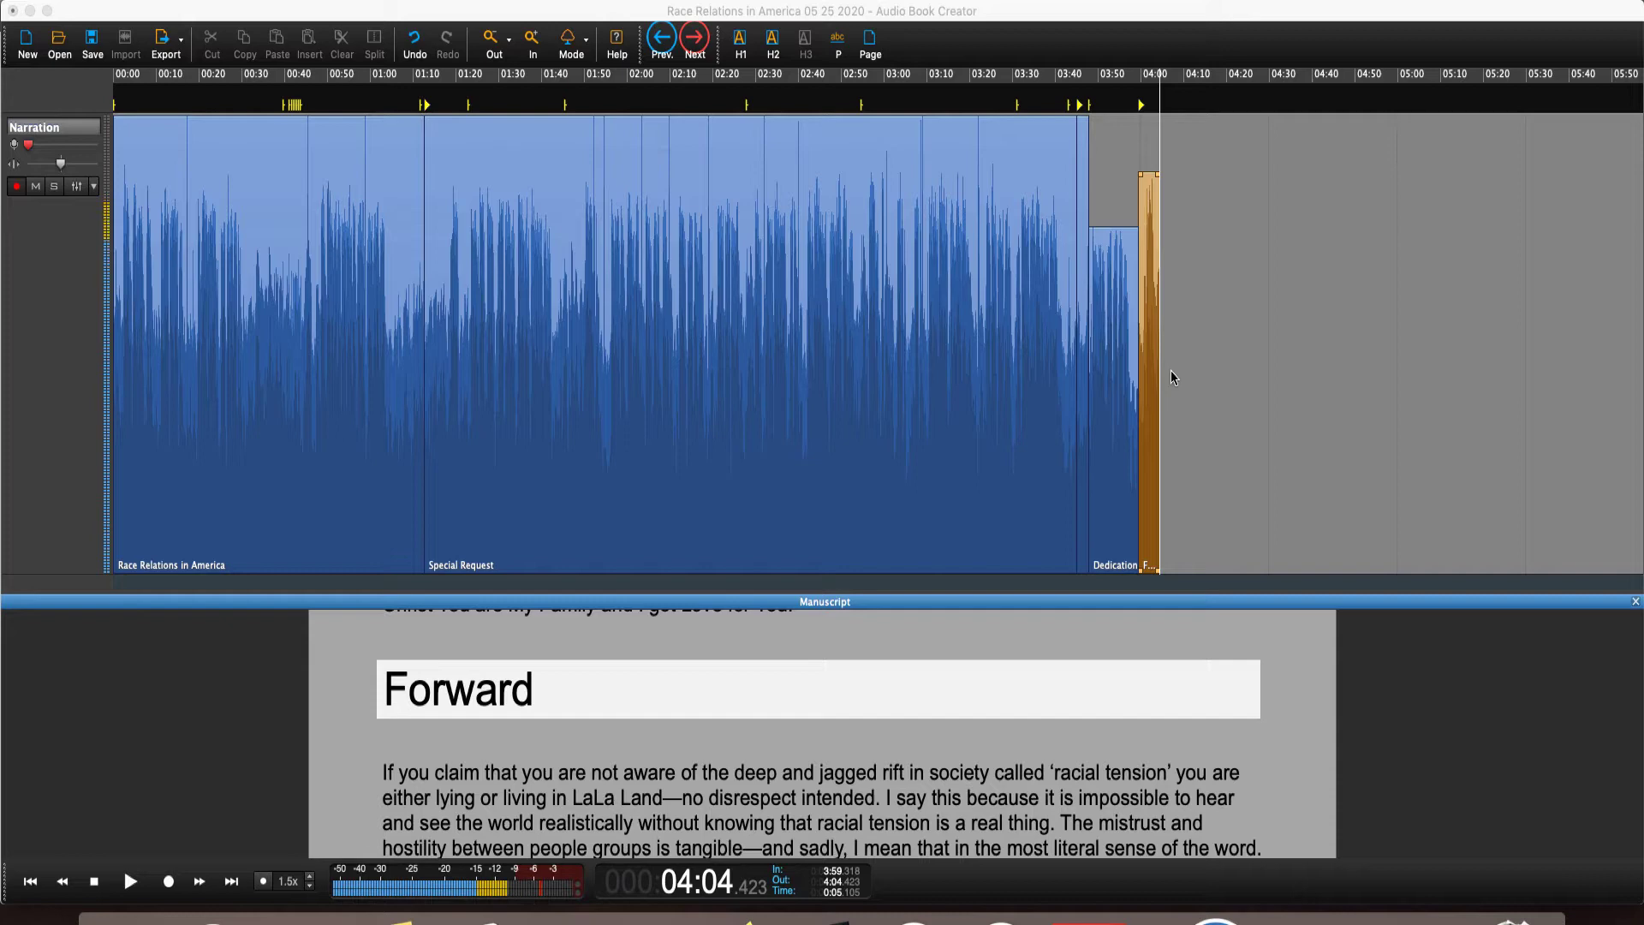
Step: Stop the recording and select the short stray clip at 4:00.2–4:04.8 after Dedication
{"action": "left_click", "coordinate": [1150, 392]}
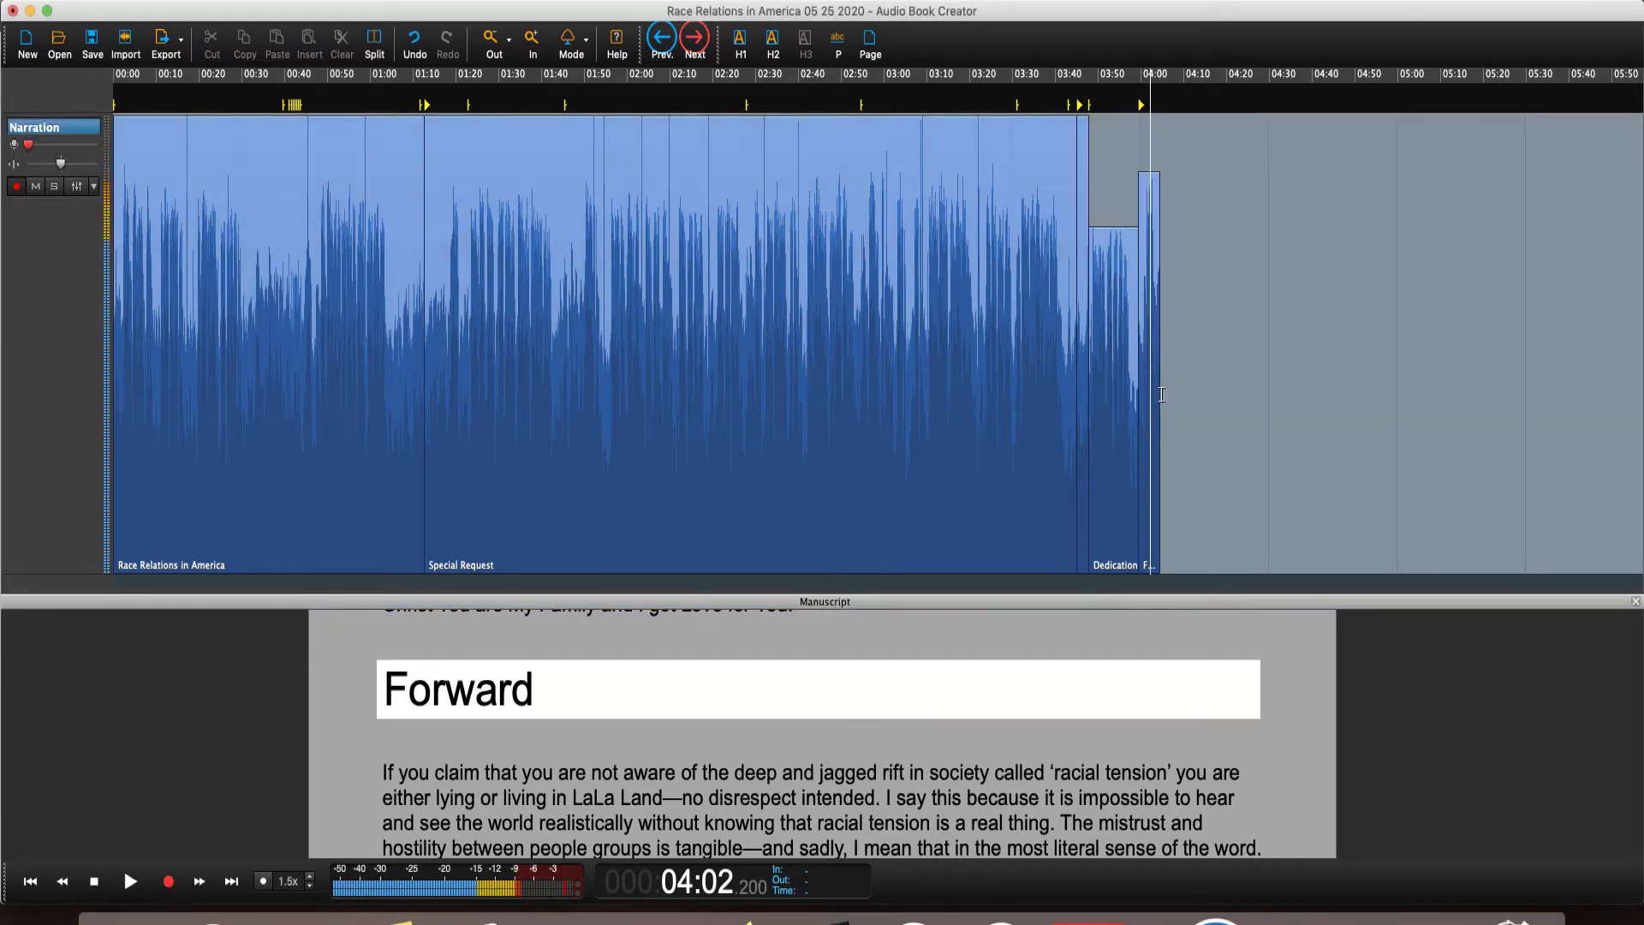
{"action": "left_click_drag", "start_coordinate": [1161, 395], "coordinate": [1141, 404]}
Step: Delete the stray clip so the narration ends with the Dedication clip at 3:59.320
{"action": "key", "text": "Delete"}
{"action": "scroll", "coordinate": [1130, 258], "scroll_direction": "down", "scroll_amount": 5}
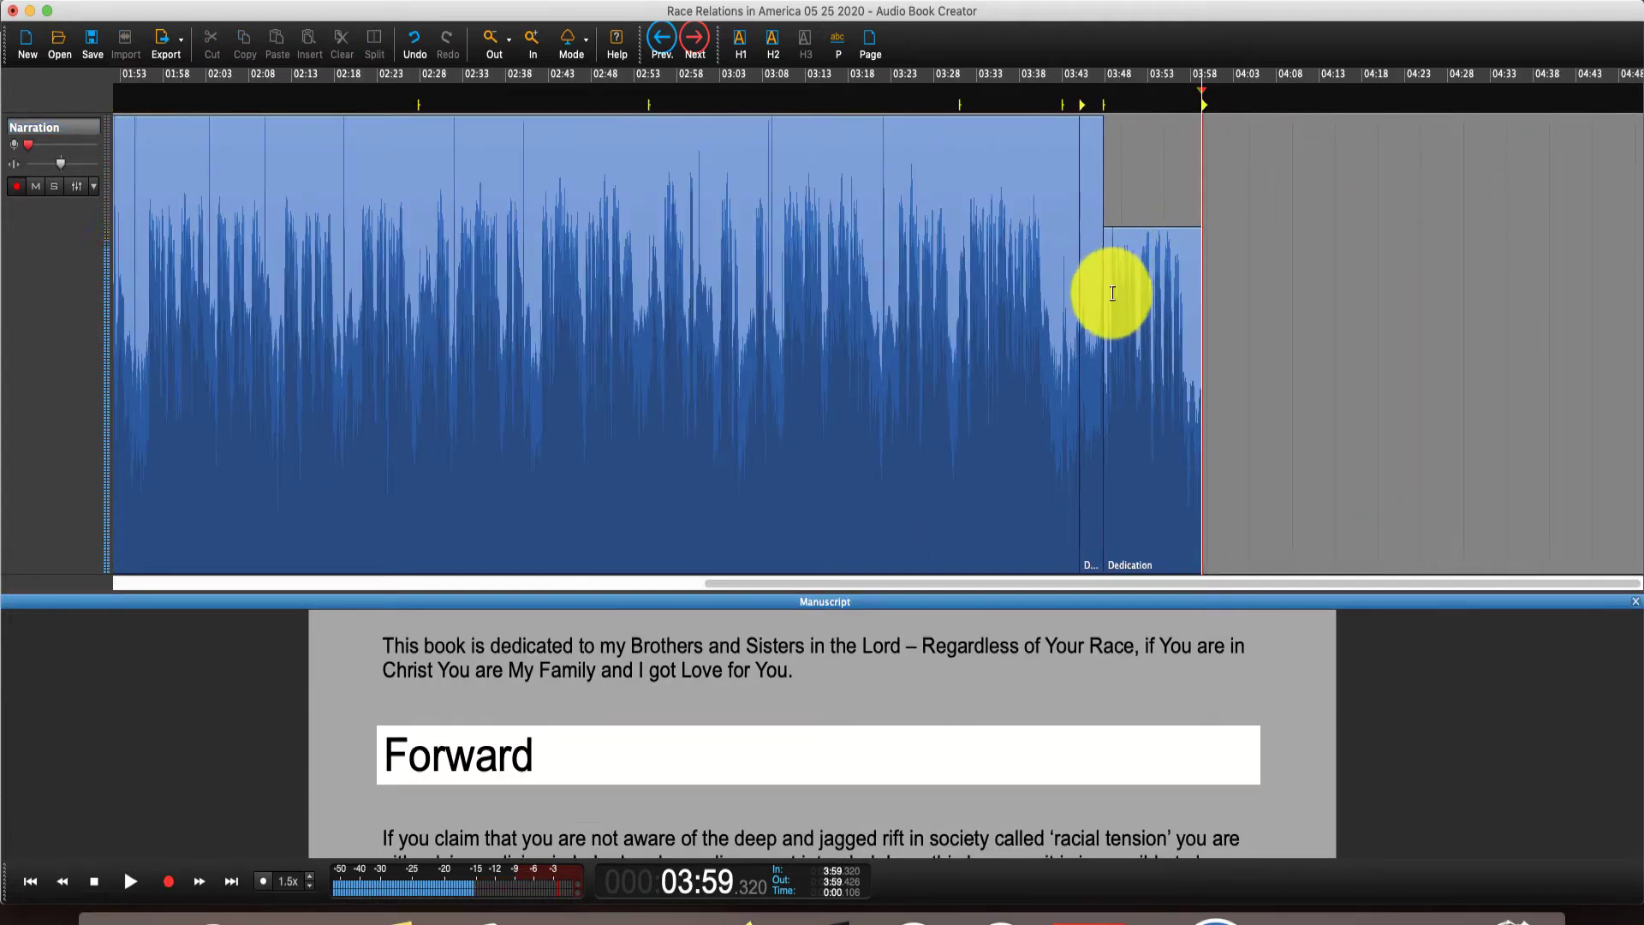
{"action": "scroll", "coordinate": [935, 353], "scroll_direction": "down", "scroll_amount": 3}
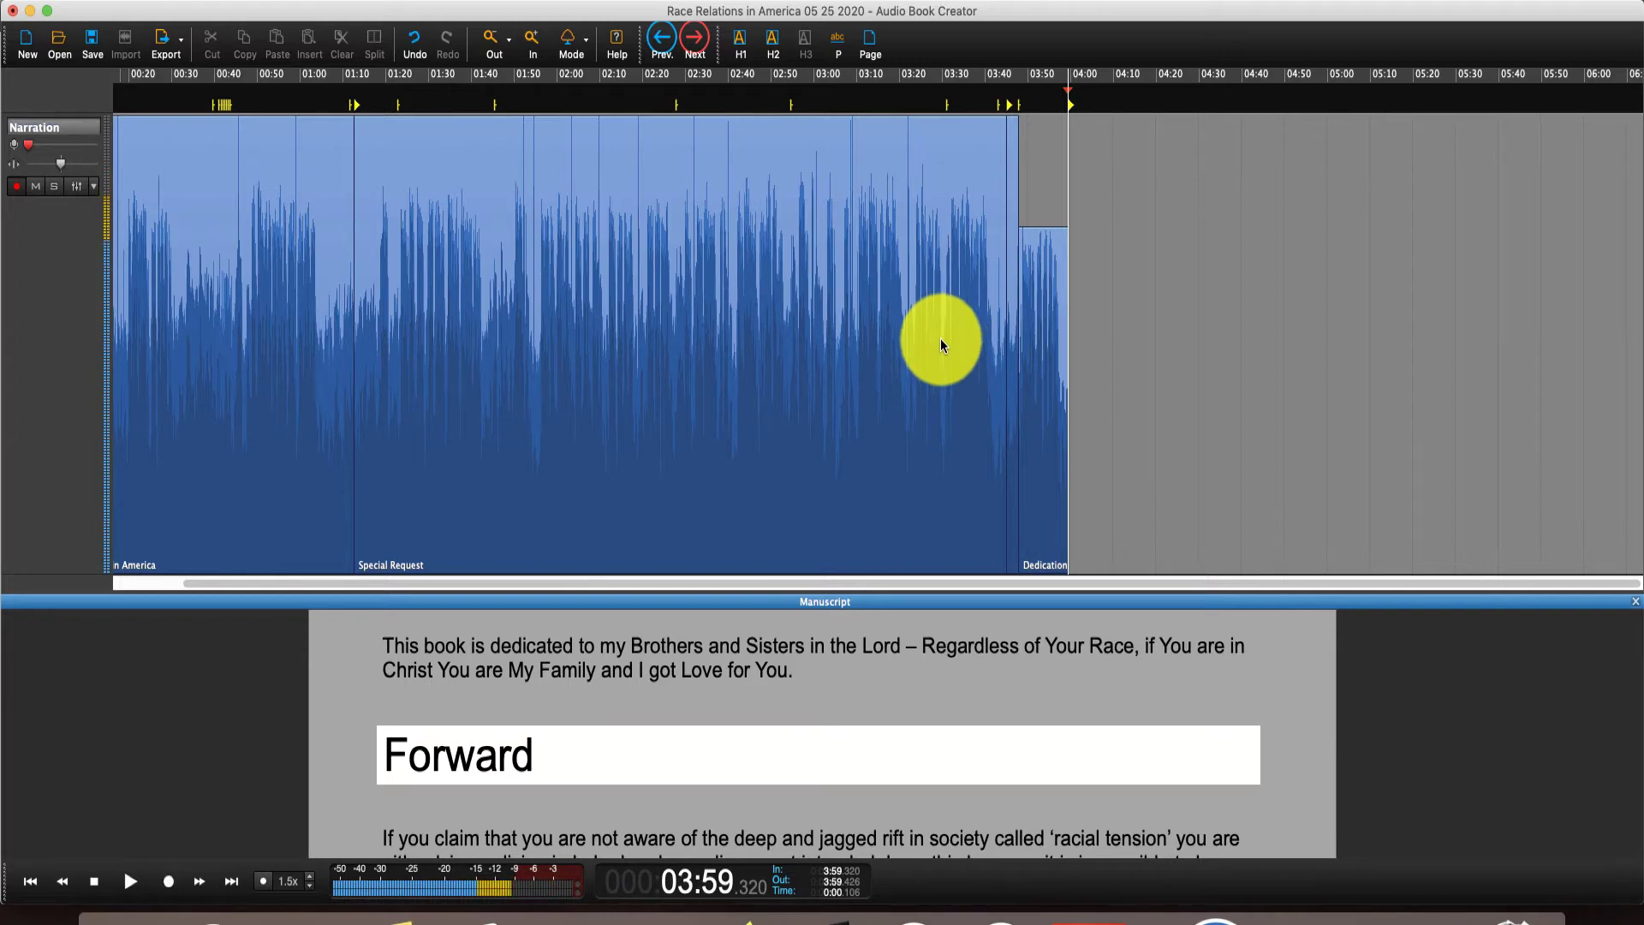
{"action": "scroll", "coordinate": [941, 345], "scroll_direction": "up", "scroll_amount": 3}
{"action": "scroll", "coordinate": [940, 344], "scroll_direction": "down", "scroll_amount": 3}
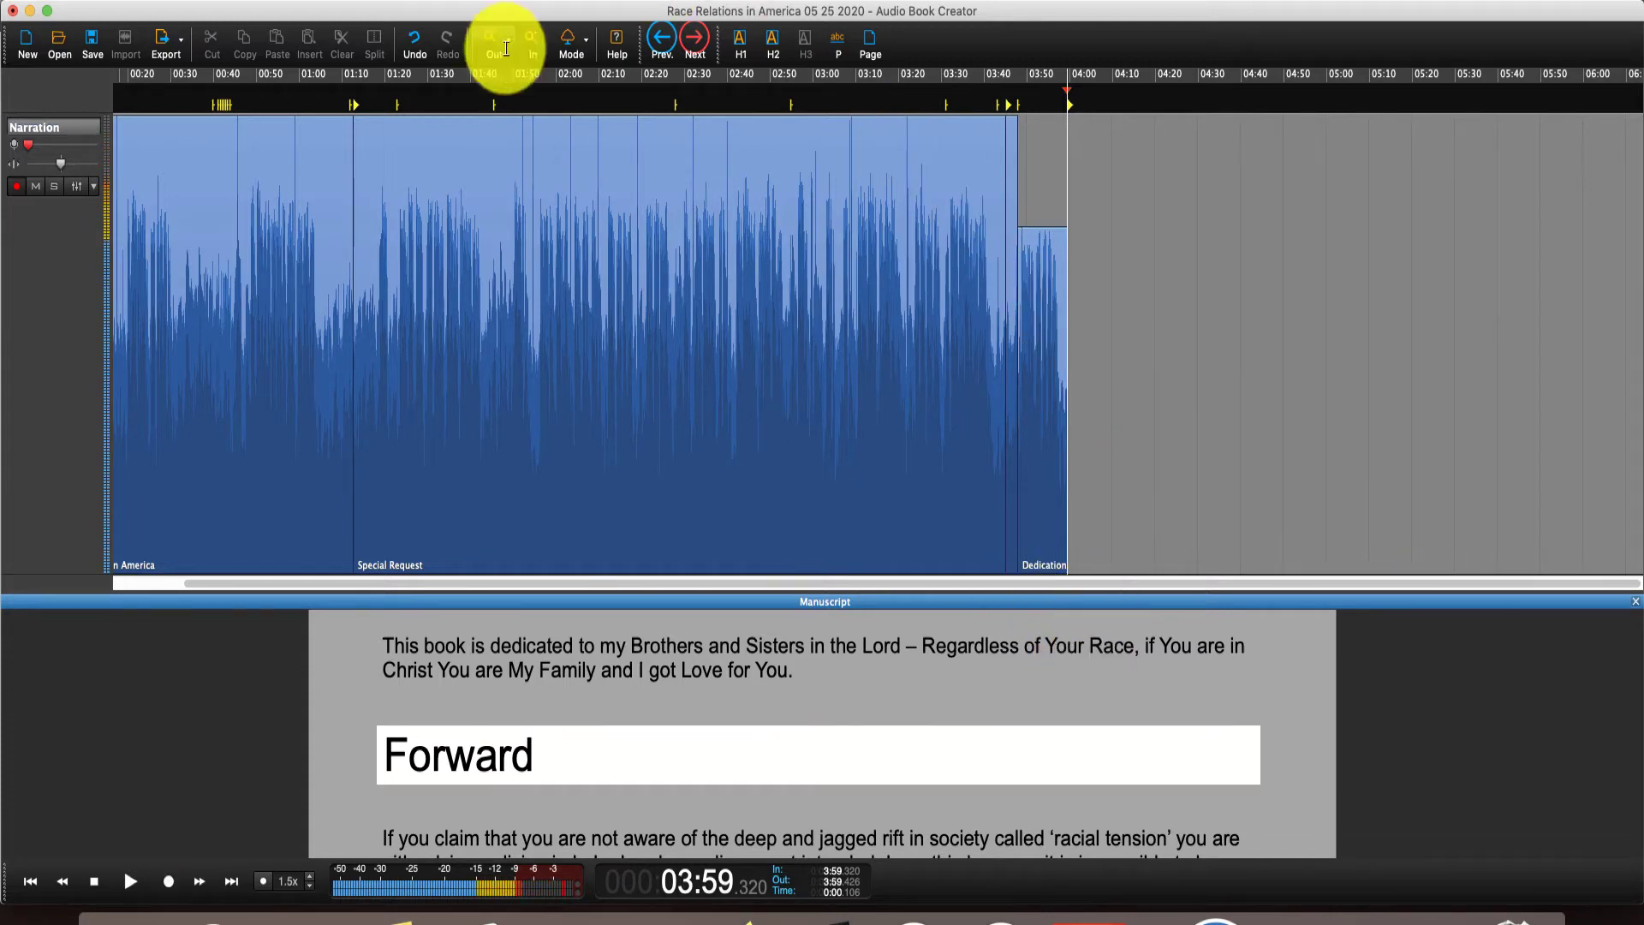
Step: Move the playhead to the Special Request chapter boundary near 1:10
{"action": "left_click", "coordinate": [355, 120]}
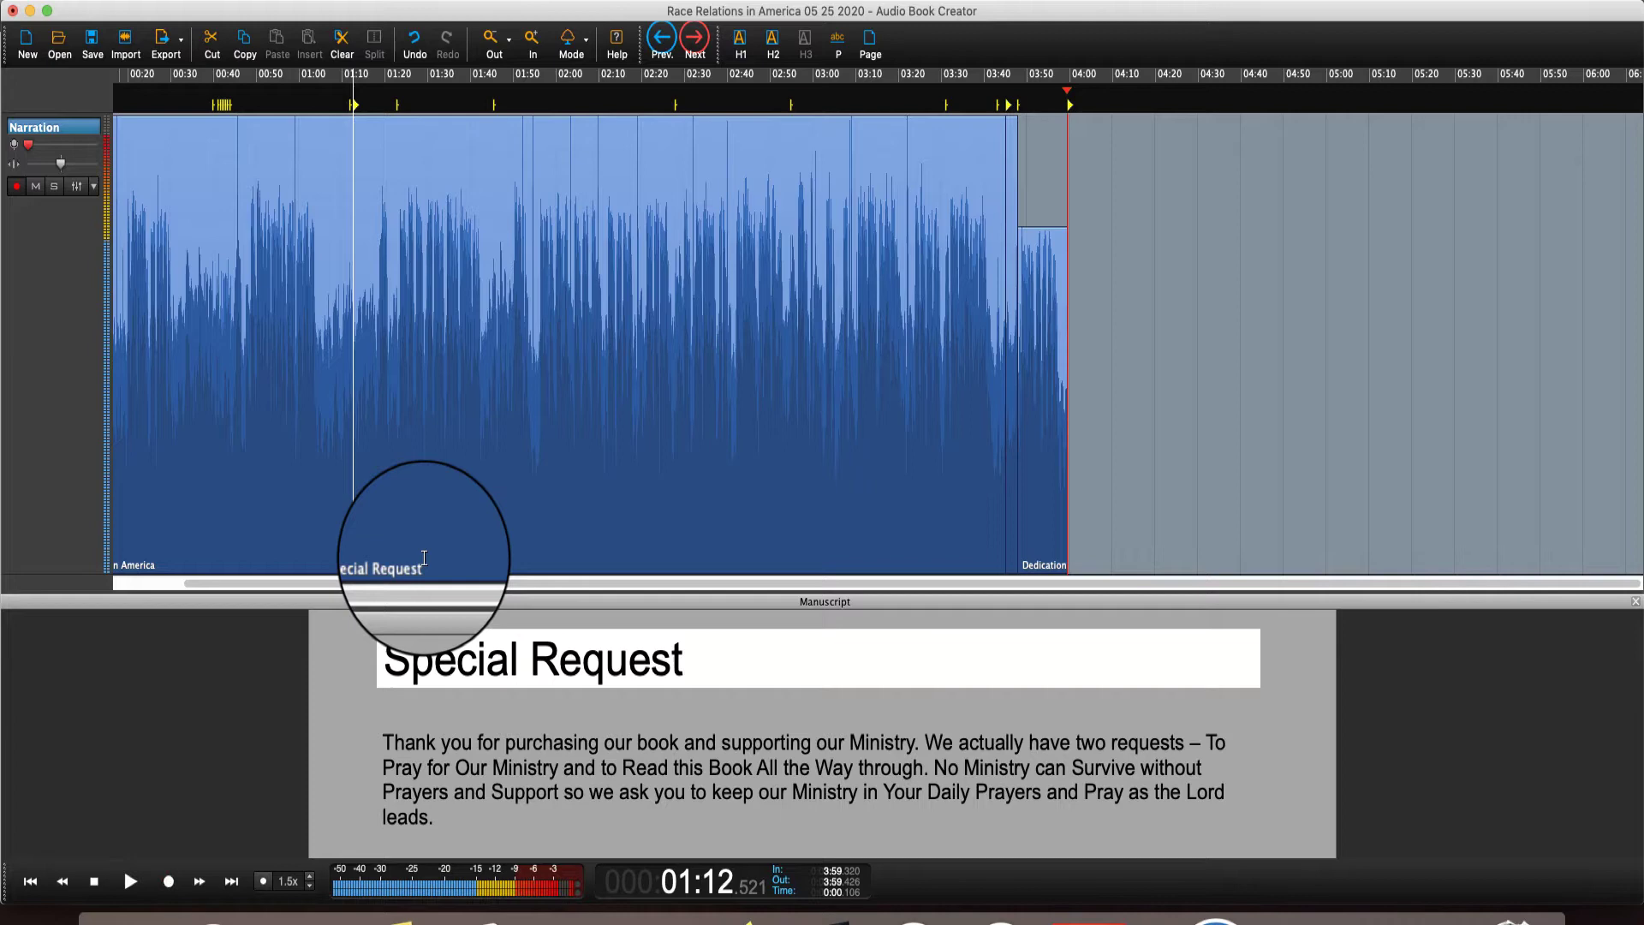
{"action": "left_click", "coordinate": [400, 496]}
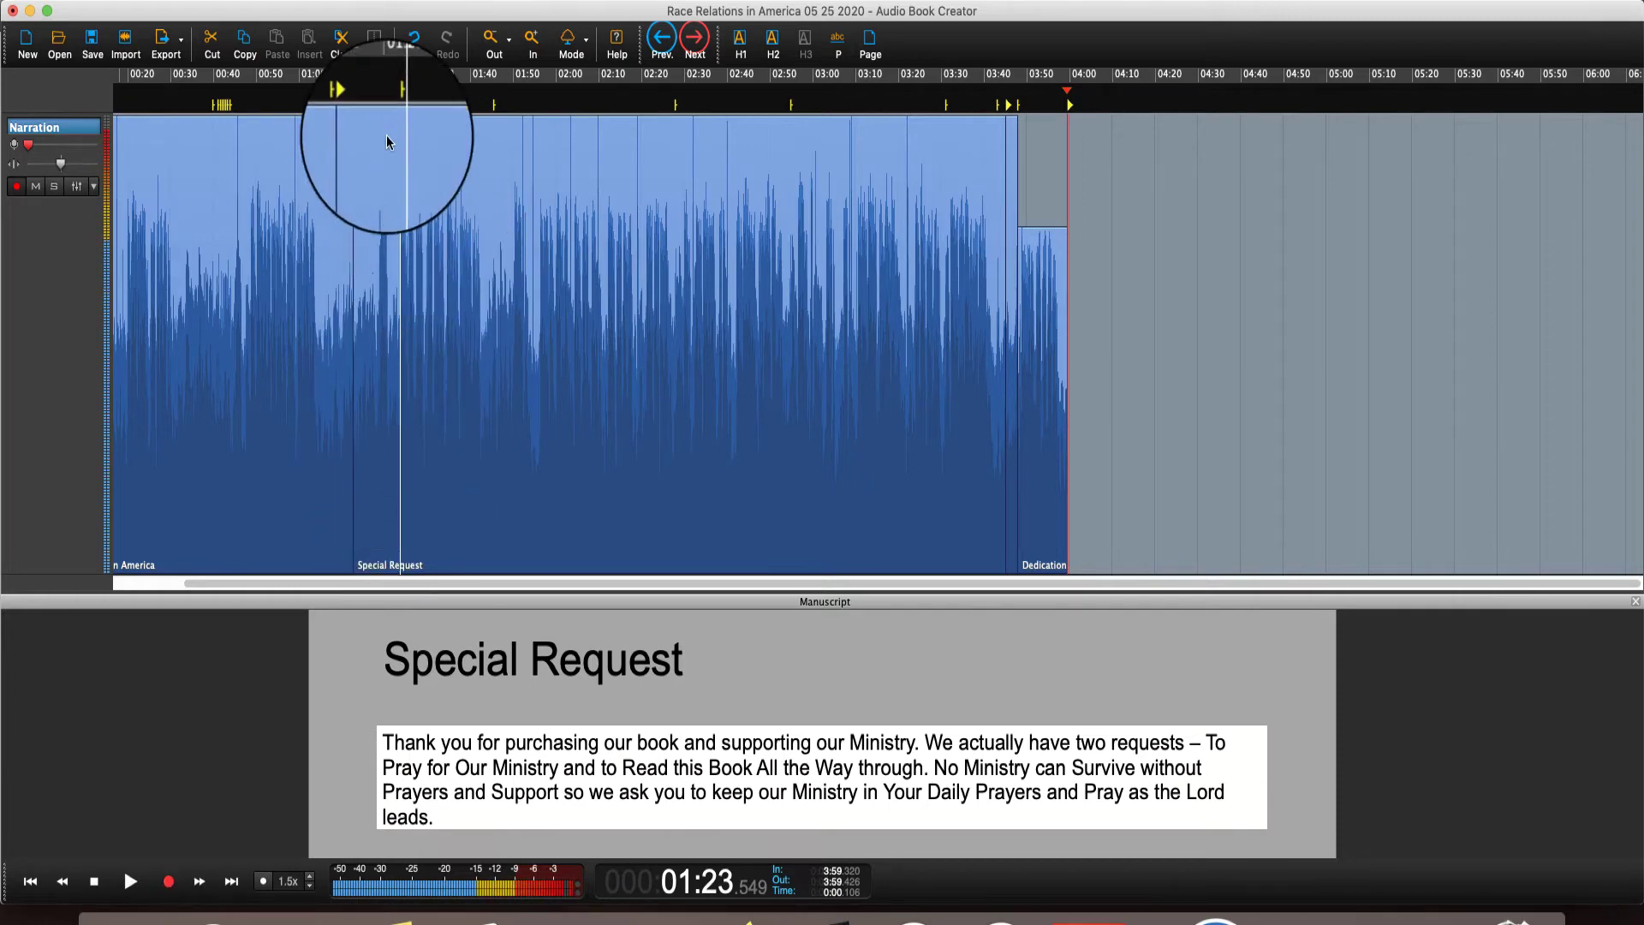
{"action": "left_click", "coordinate": [355, 106]}
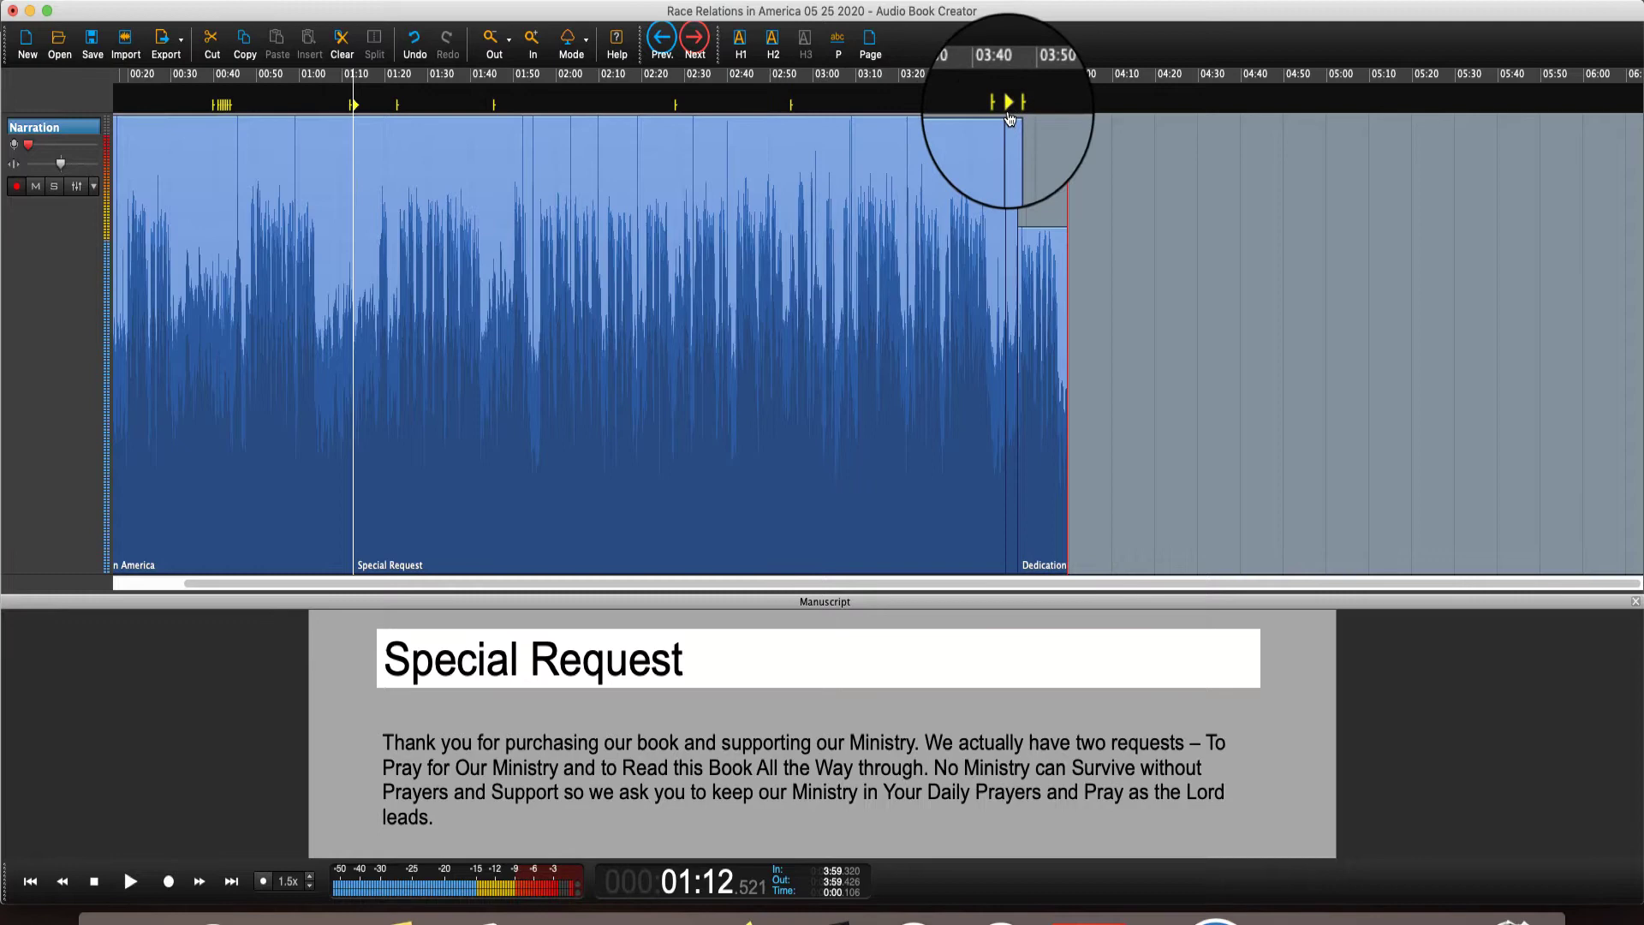
Step: Move the playhead past Dedication to the narration's end at 3:59.318, showing Forward in the manuscript
{"action": "left_click", "coordinate": [1008, 111]}
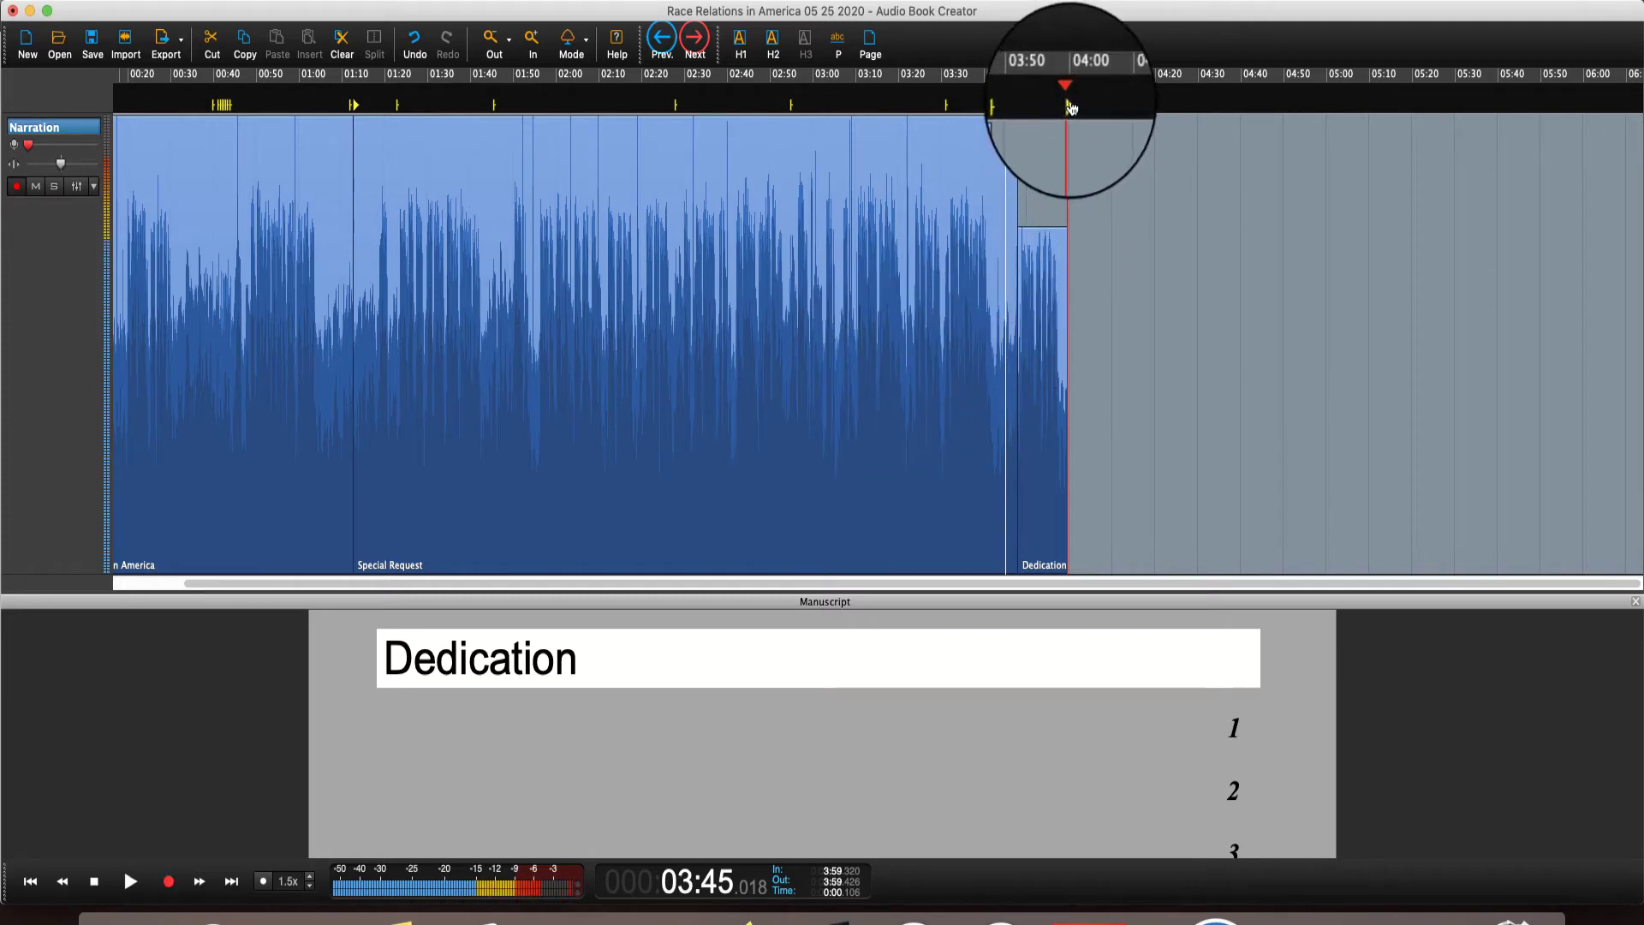
{"action": "left_click", "coordinate": [1069, 105]}
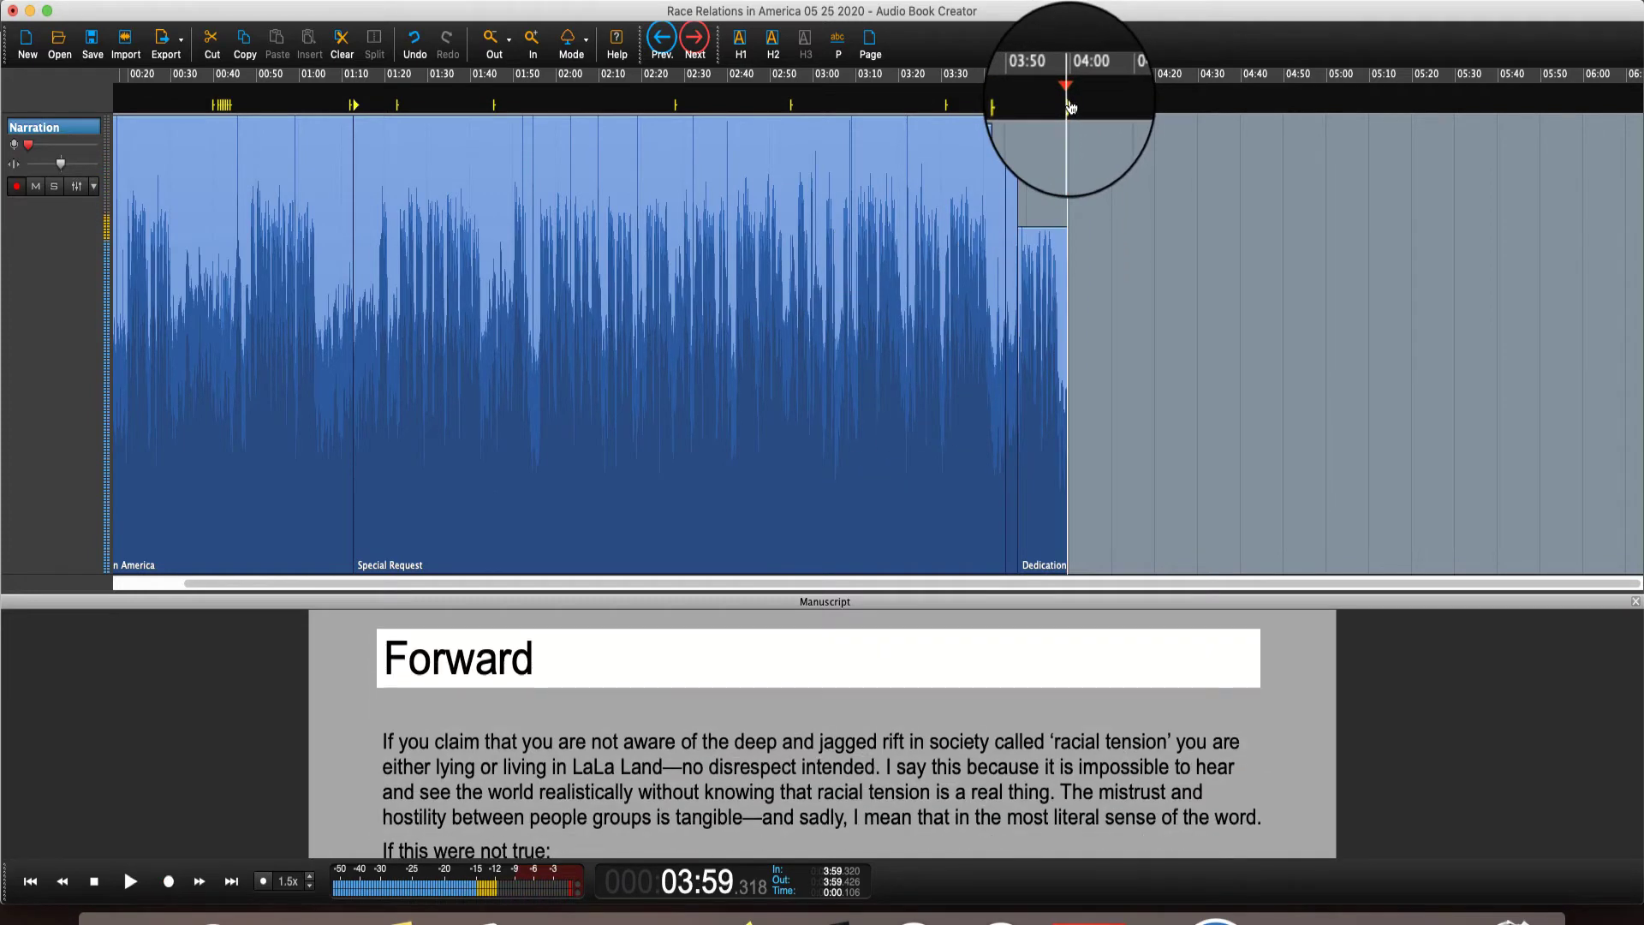
Step: Record a short take of the first Forward paragraph, running from 3:59 to about 4:09
{"action": "left_click", "coordinate": [168, 882]}
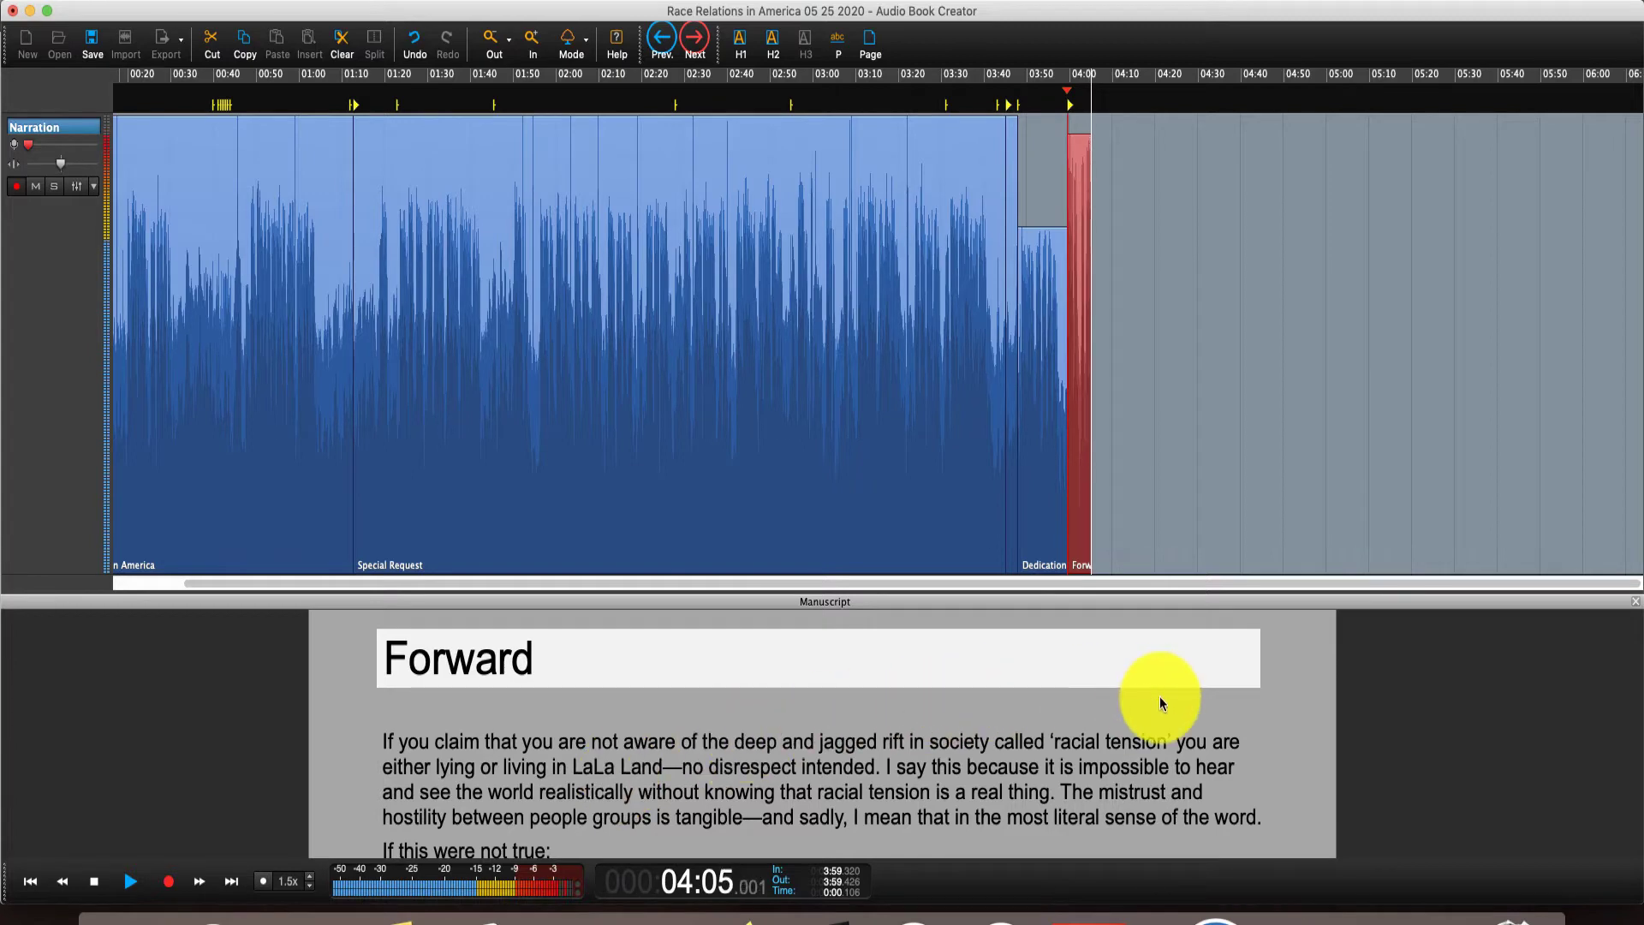
{"action": "left_click", "coordinate": [1284, 731]}
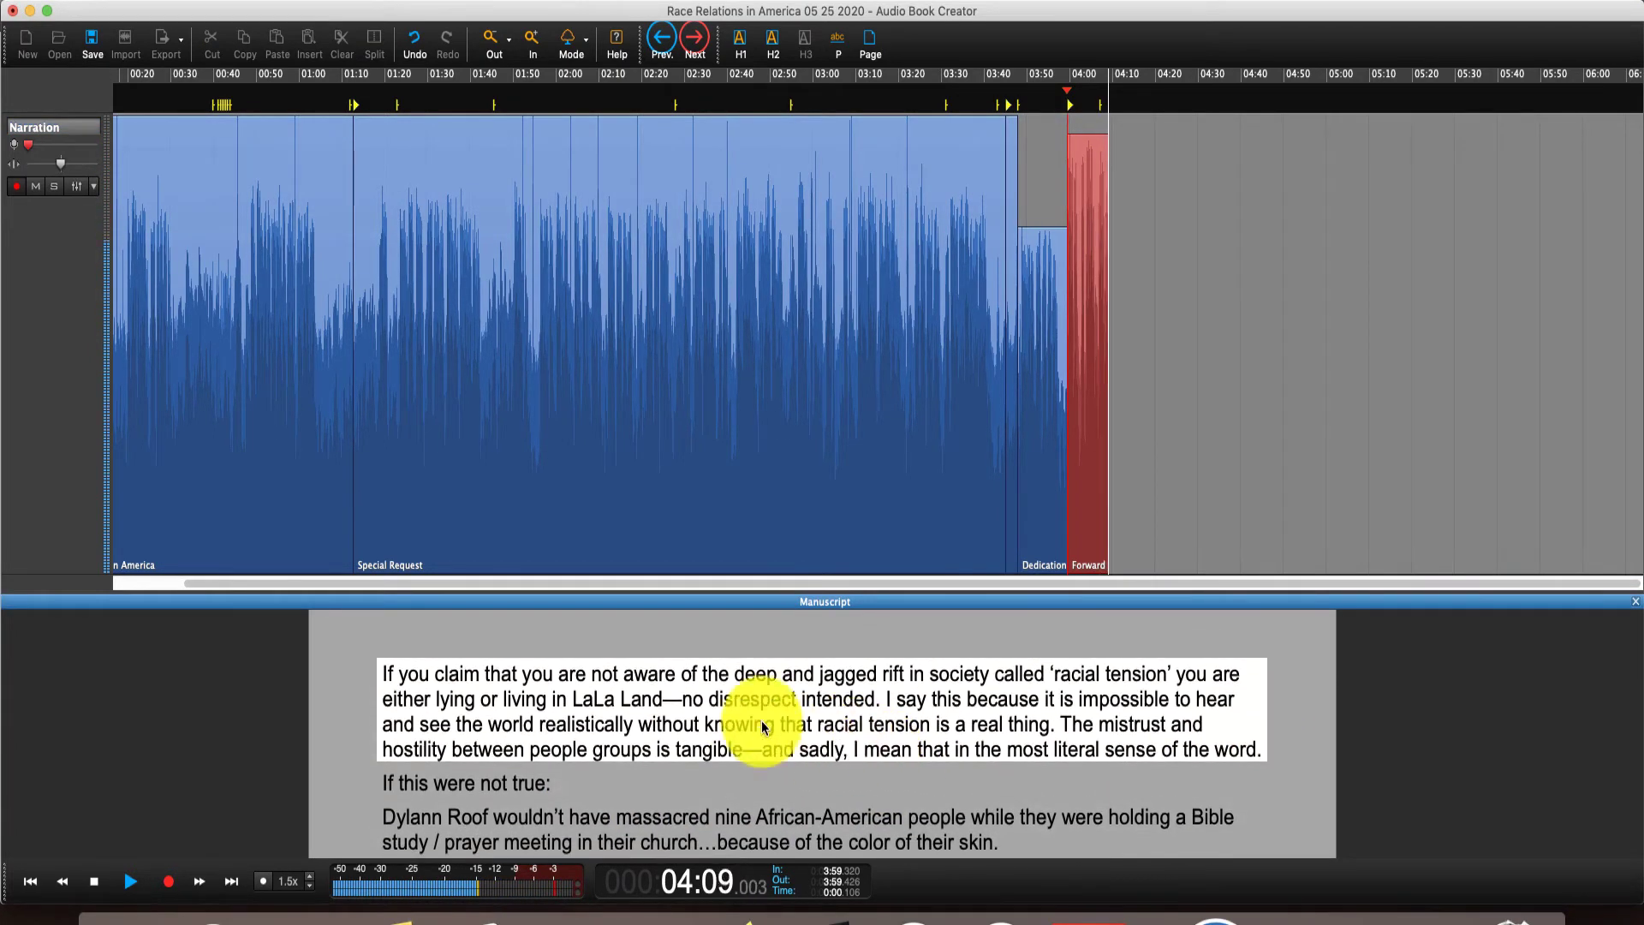
{"action": "left_click", "coordinate": [428, 654]}
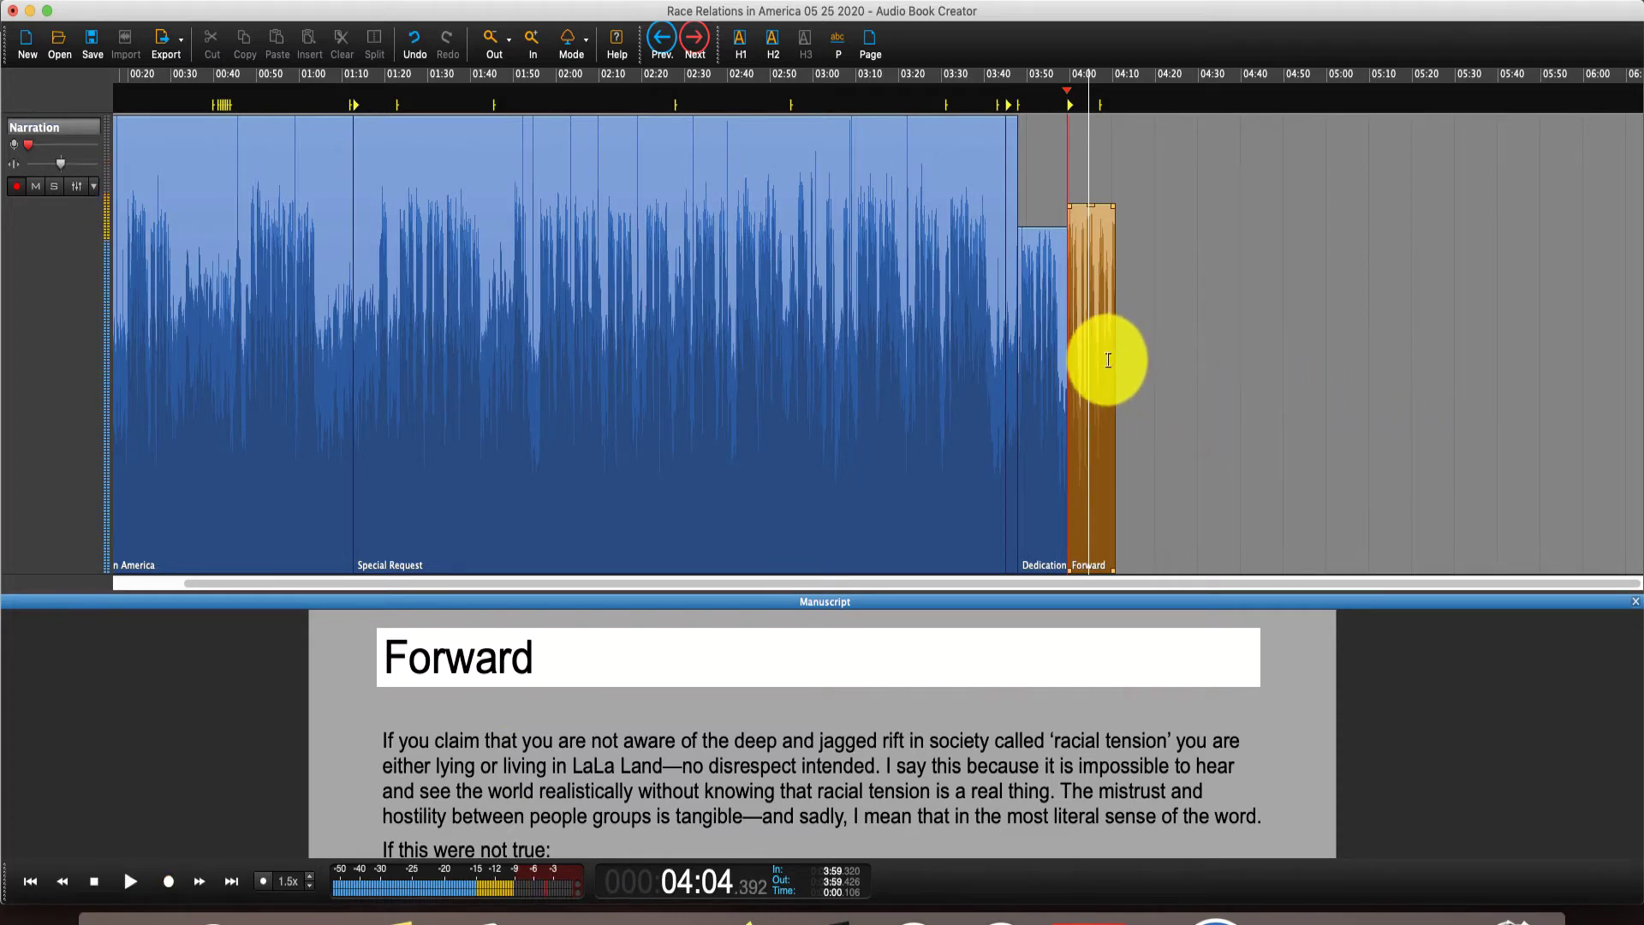
Step: Select the Forward take and set the re-record range from 3:59.556 to 4:10.549
{"action": "right_click", "coordinate": [1084, 378]}
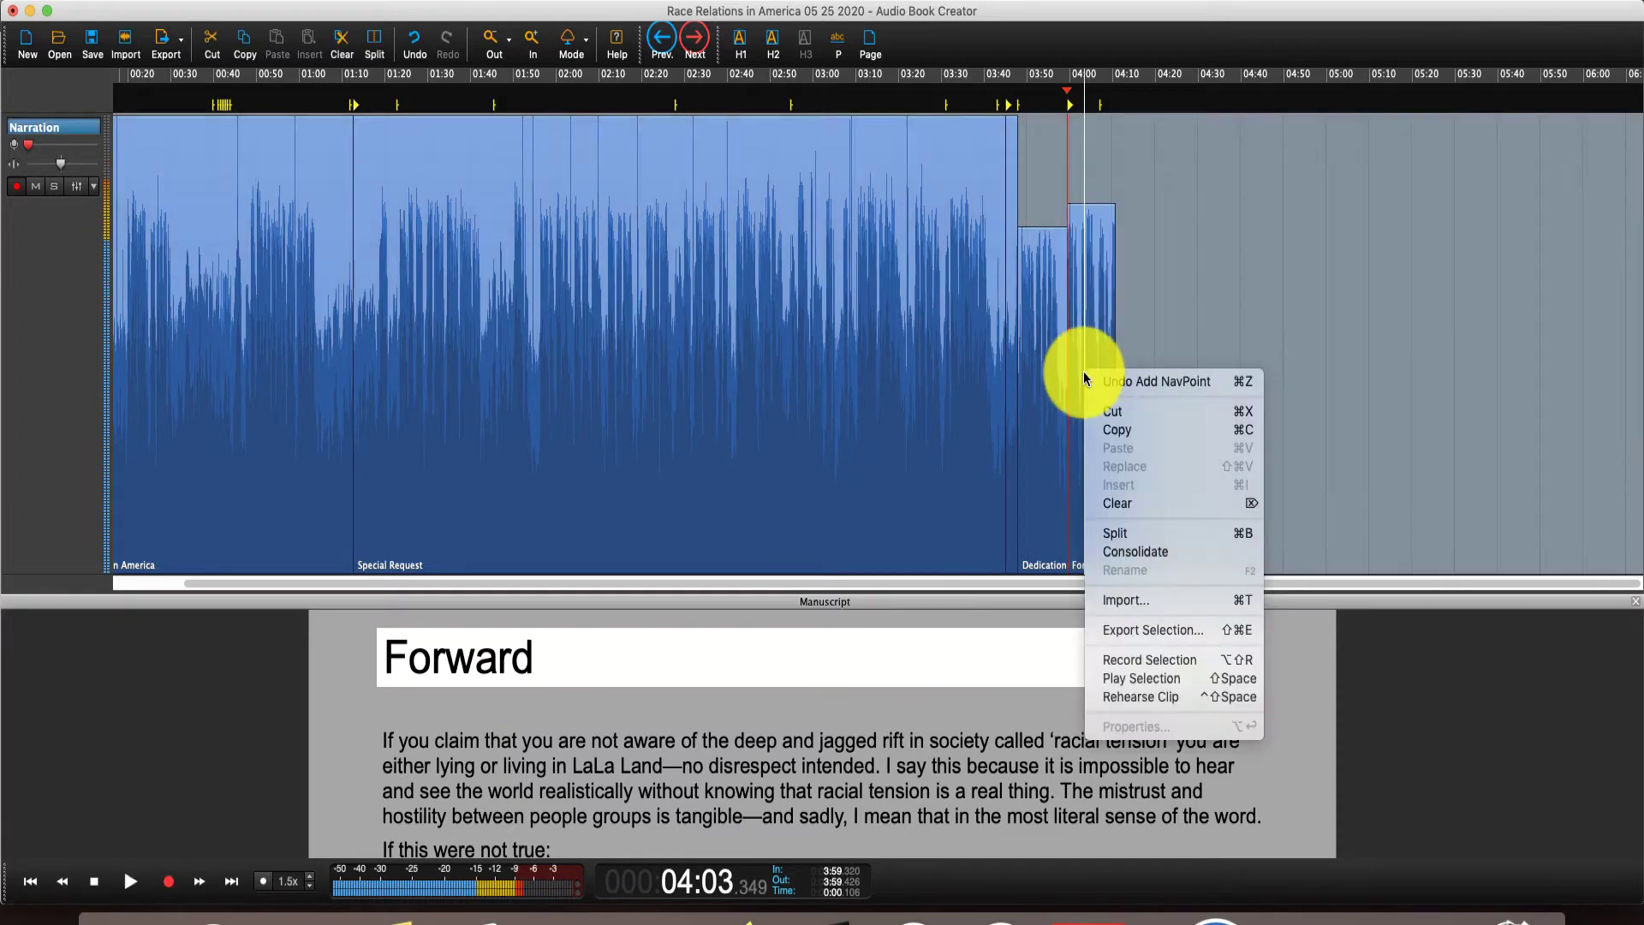
{"action": "left_click", "coordinate": [1071, 114]}
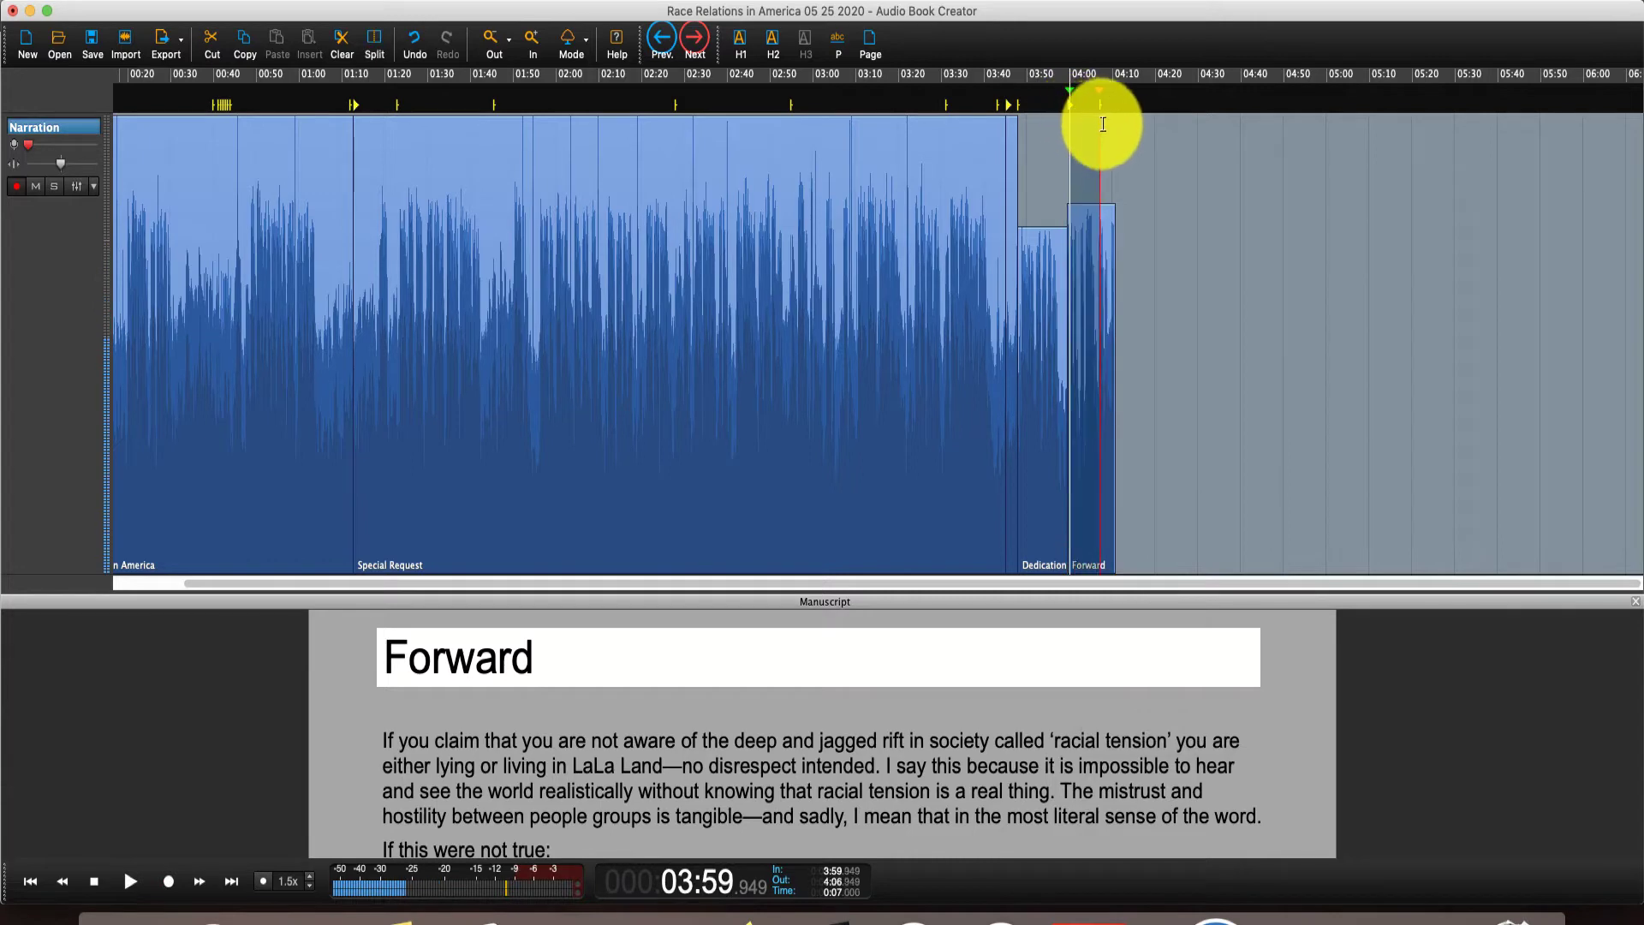
{"action": "left_click", "coordinate": [1108, 129]}
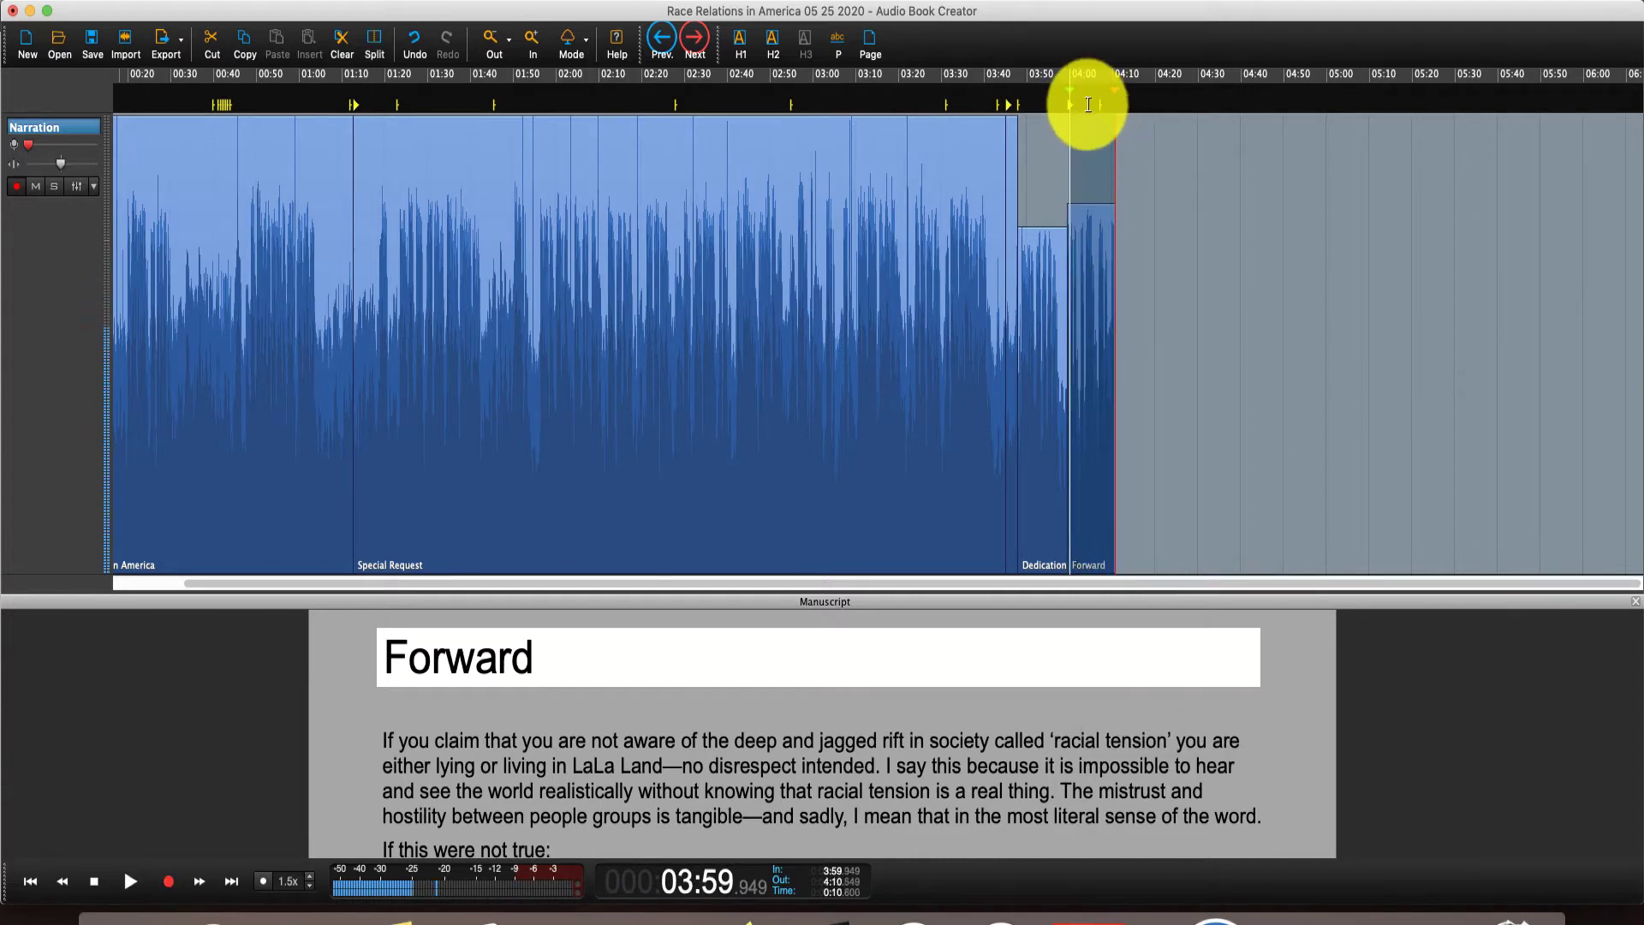
{"action": "left_click_drag", "start_coordinate": [1074, 104], "coordinate": [1072, 104]}
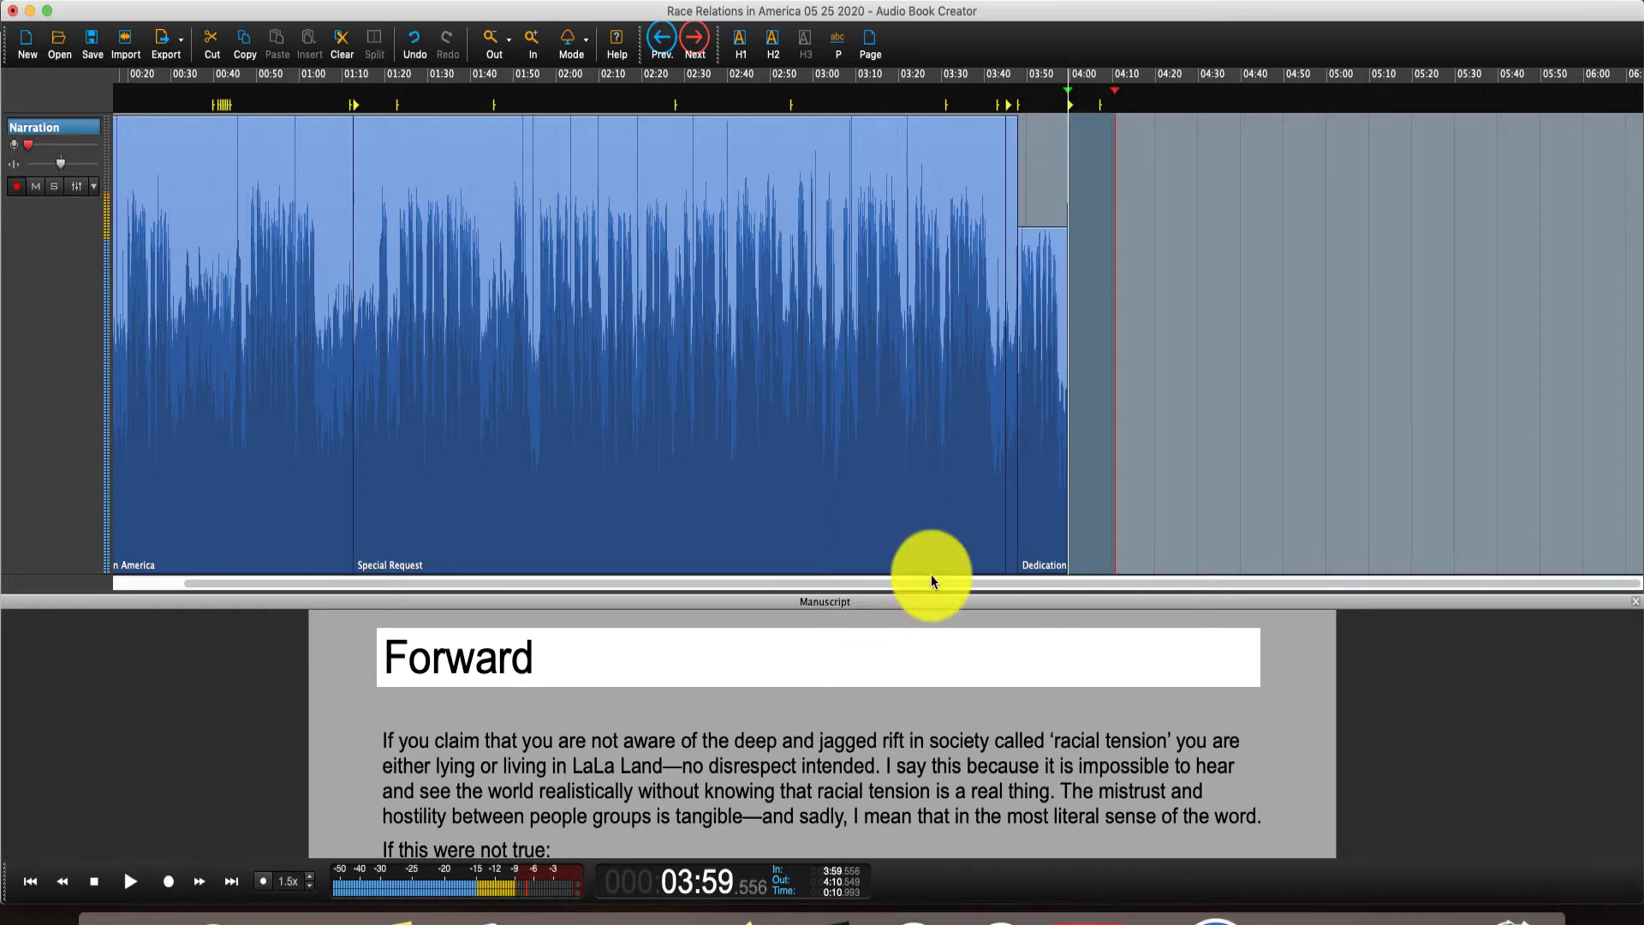
Step: Re-record the Forward narration from its opening paragraph, extending the clip to about 5:28
{"action": "left_click", "coordinate": [170, 882]}
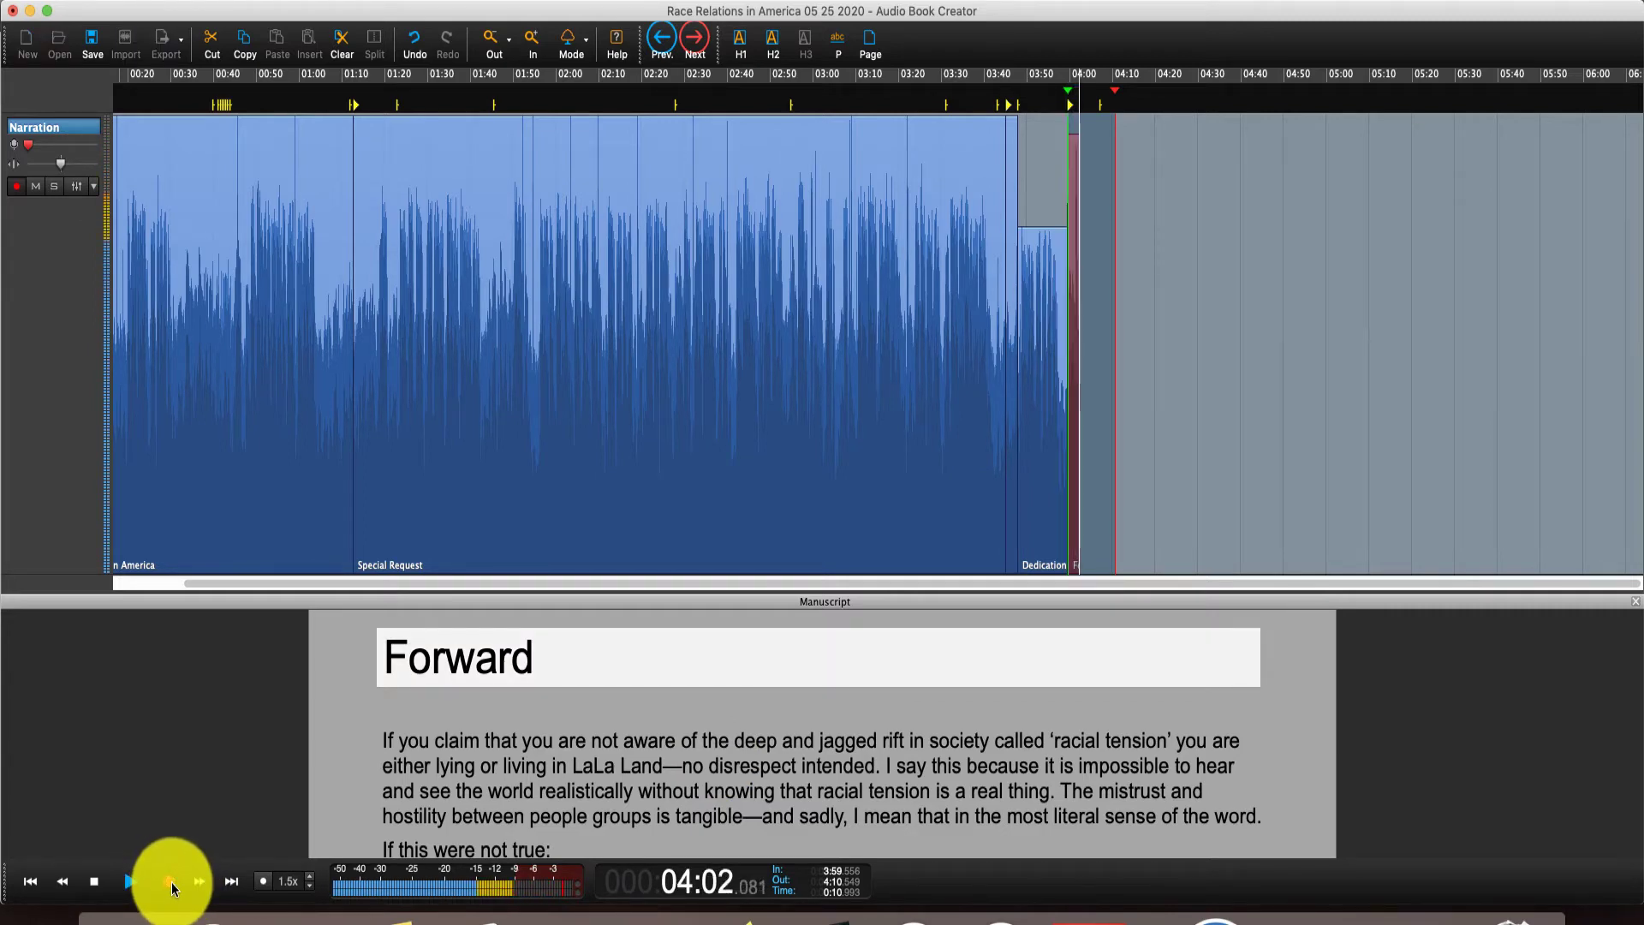
{"action": "left_click", "coordinate": [591, 805]}
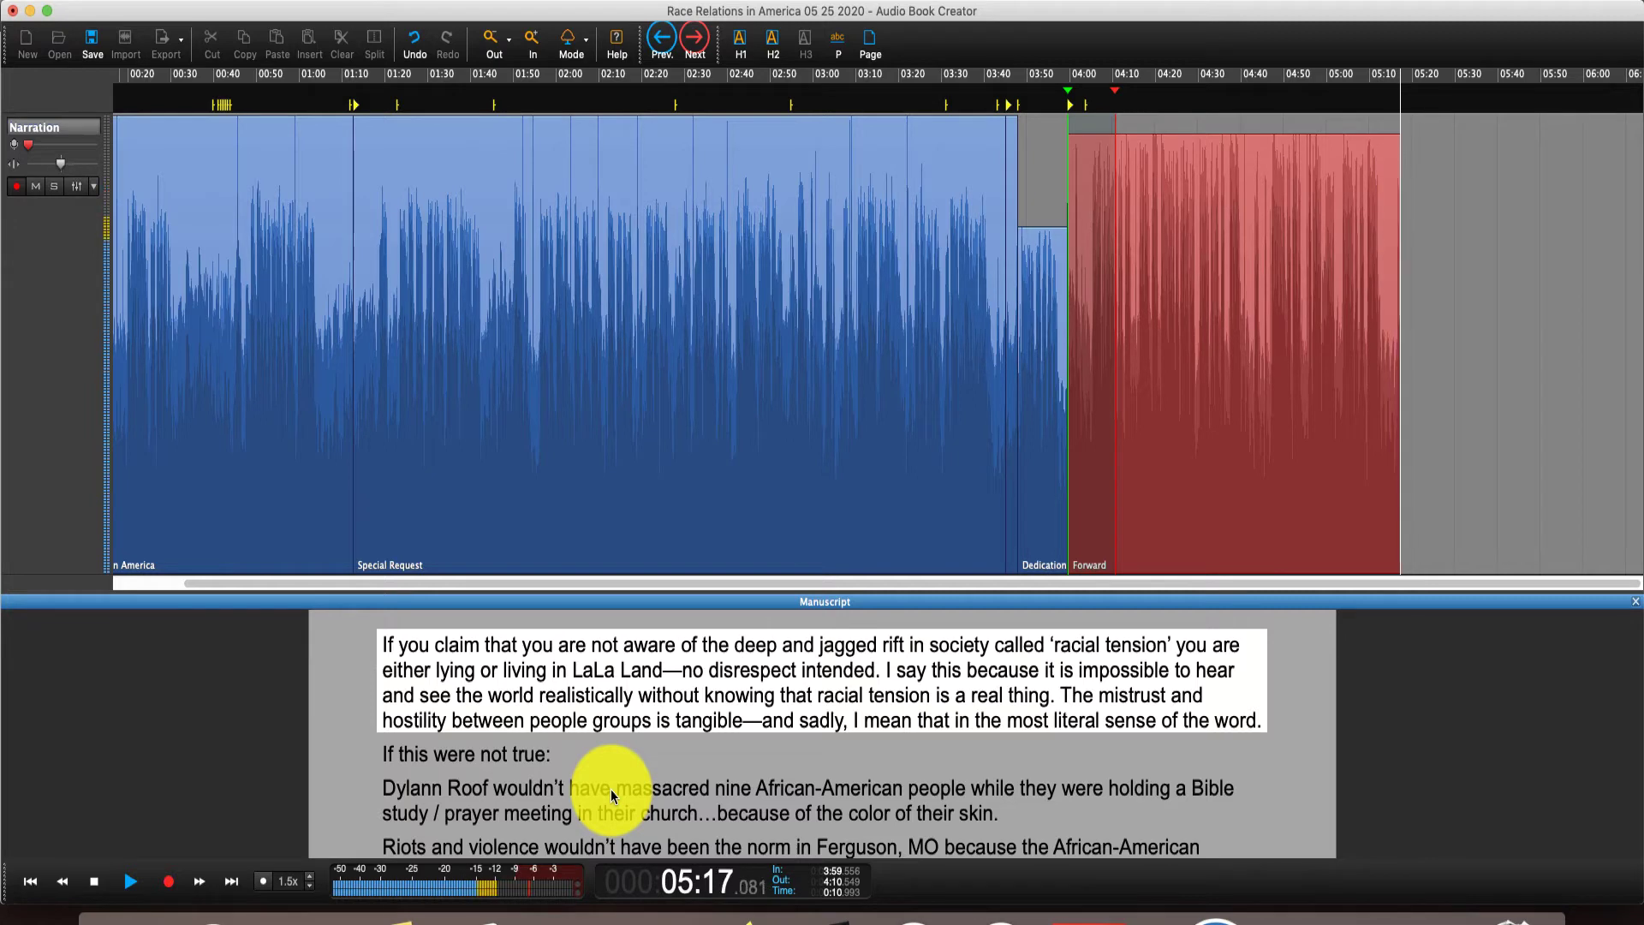
{"action": "key", "text": "Right"}
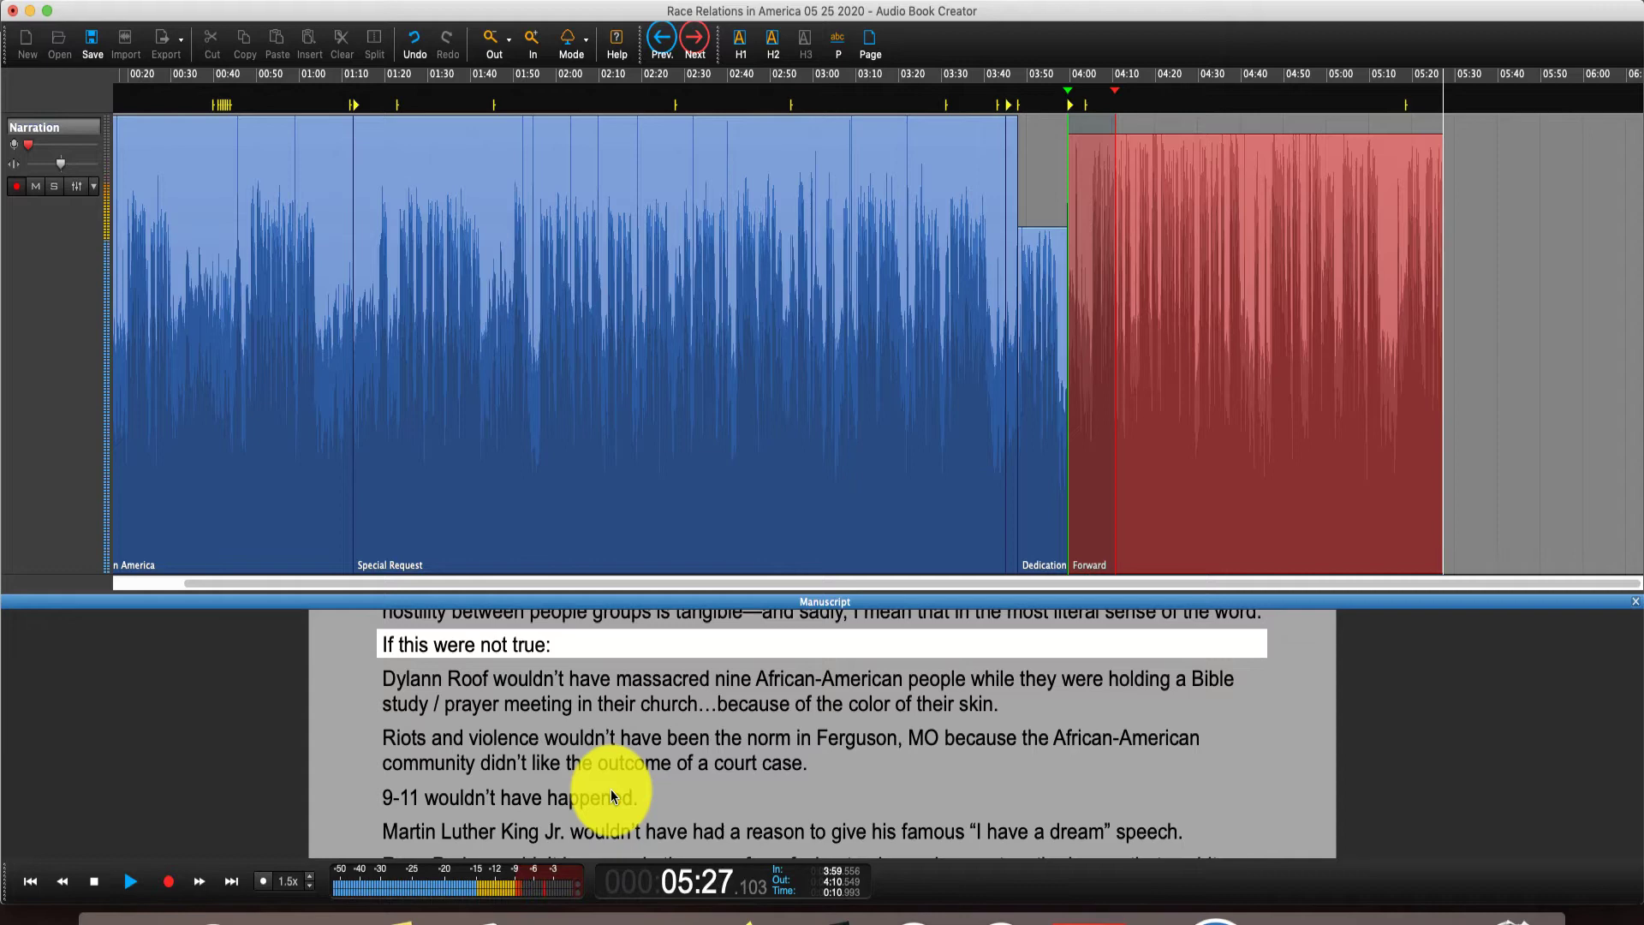
{"action": "key", "text": "space"}
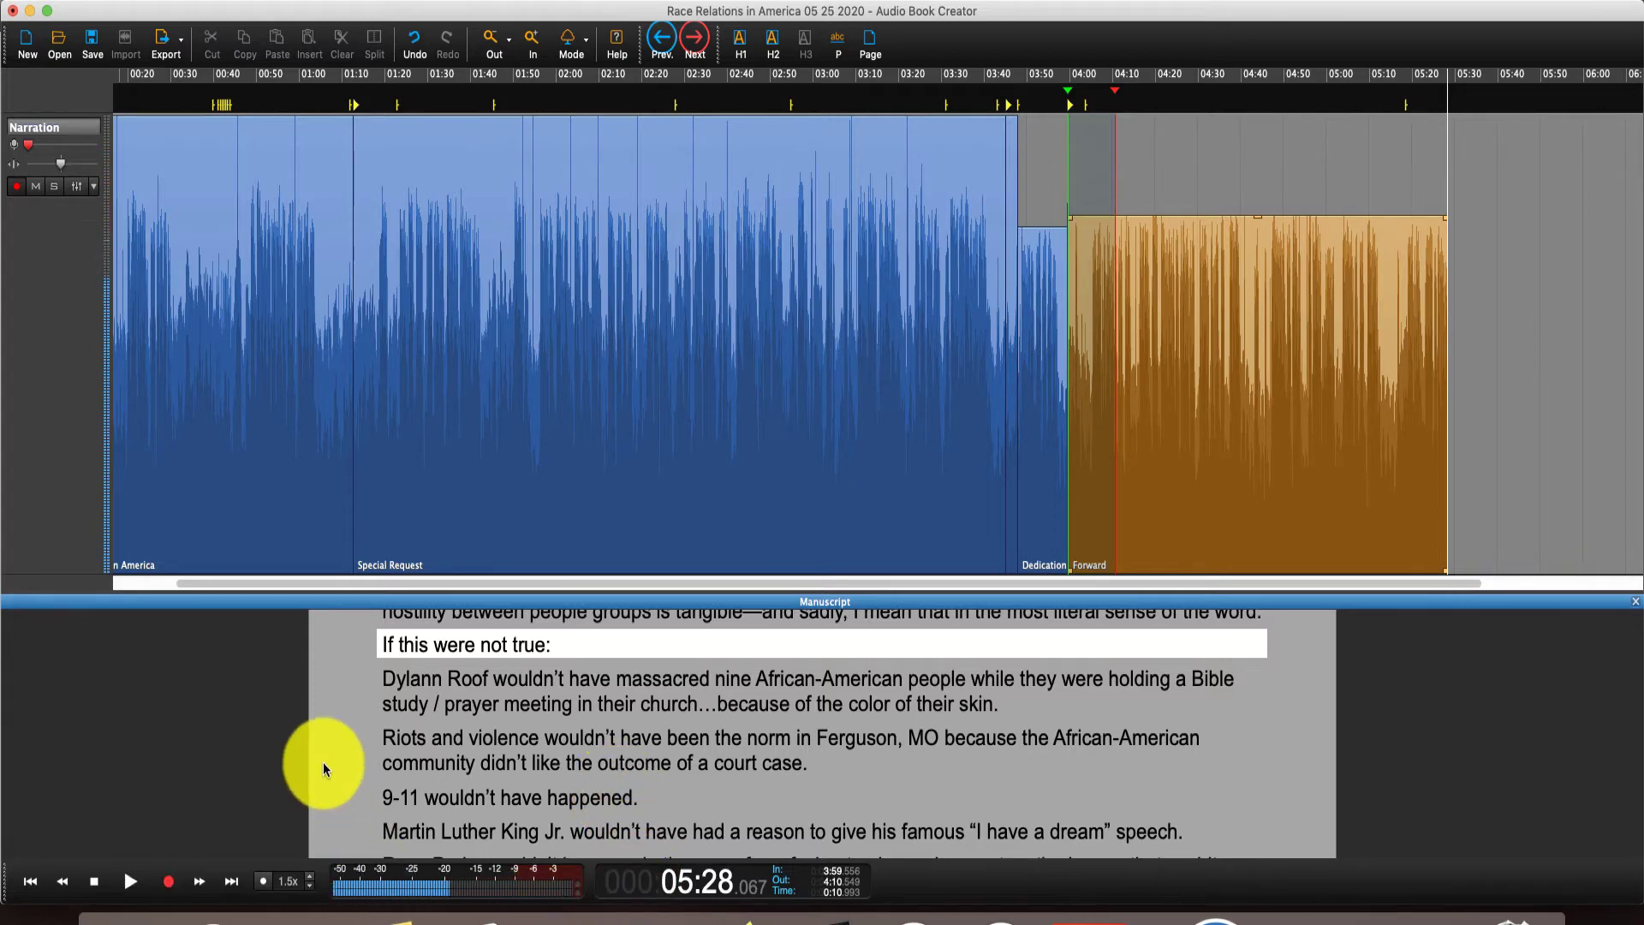
Step: Clear the range and place the playhead at the Forward clip's end, at 'If this were not true:'
{"action": "scroll", "coordinate": [436, 753], "scroll_direction": "up", "scroll_amount": 4}
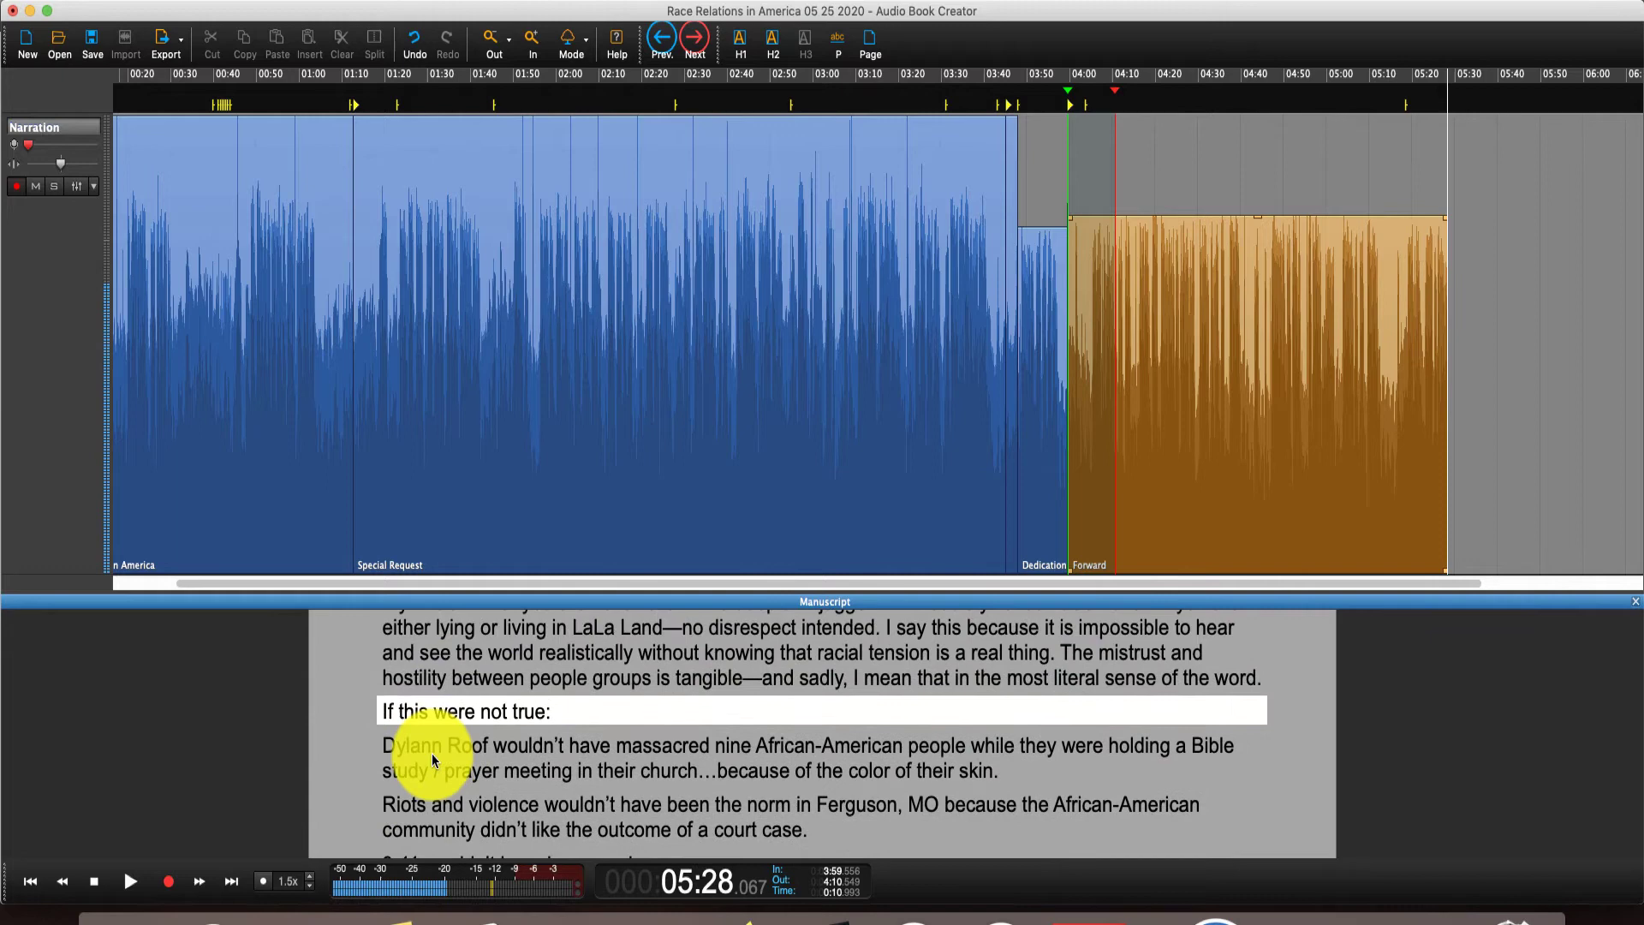
{"action": "scroll", "coordinate": [444, 752], "scroll_direction": "up", "scroll_amount": 1}
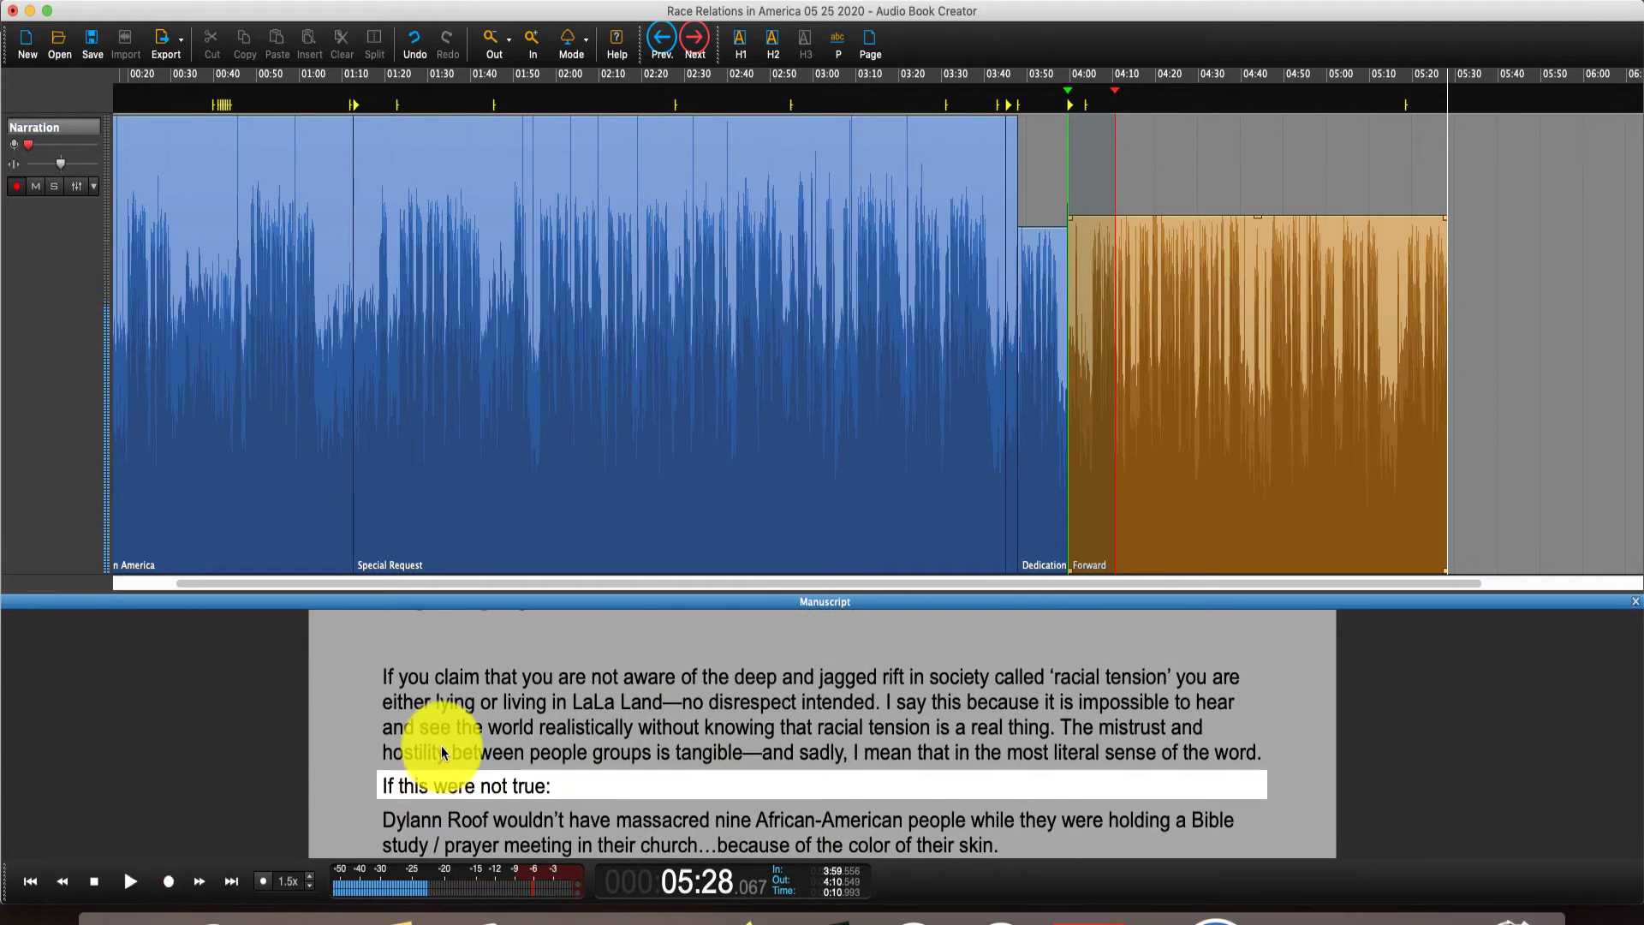
{"action": "scroll", "coordinate": [444, 753], "scroll_direction": "down", "scroll_amount": 1}
{"action": "scroll", "coordinate": [443, 753], "scroll_direction": "down", "scroll_amount": 1}
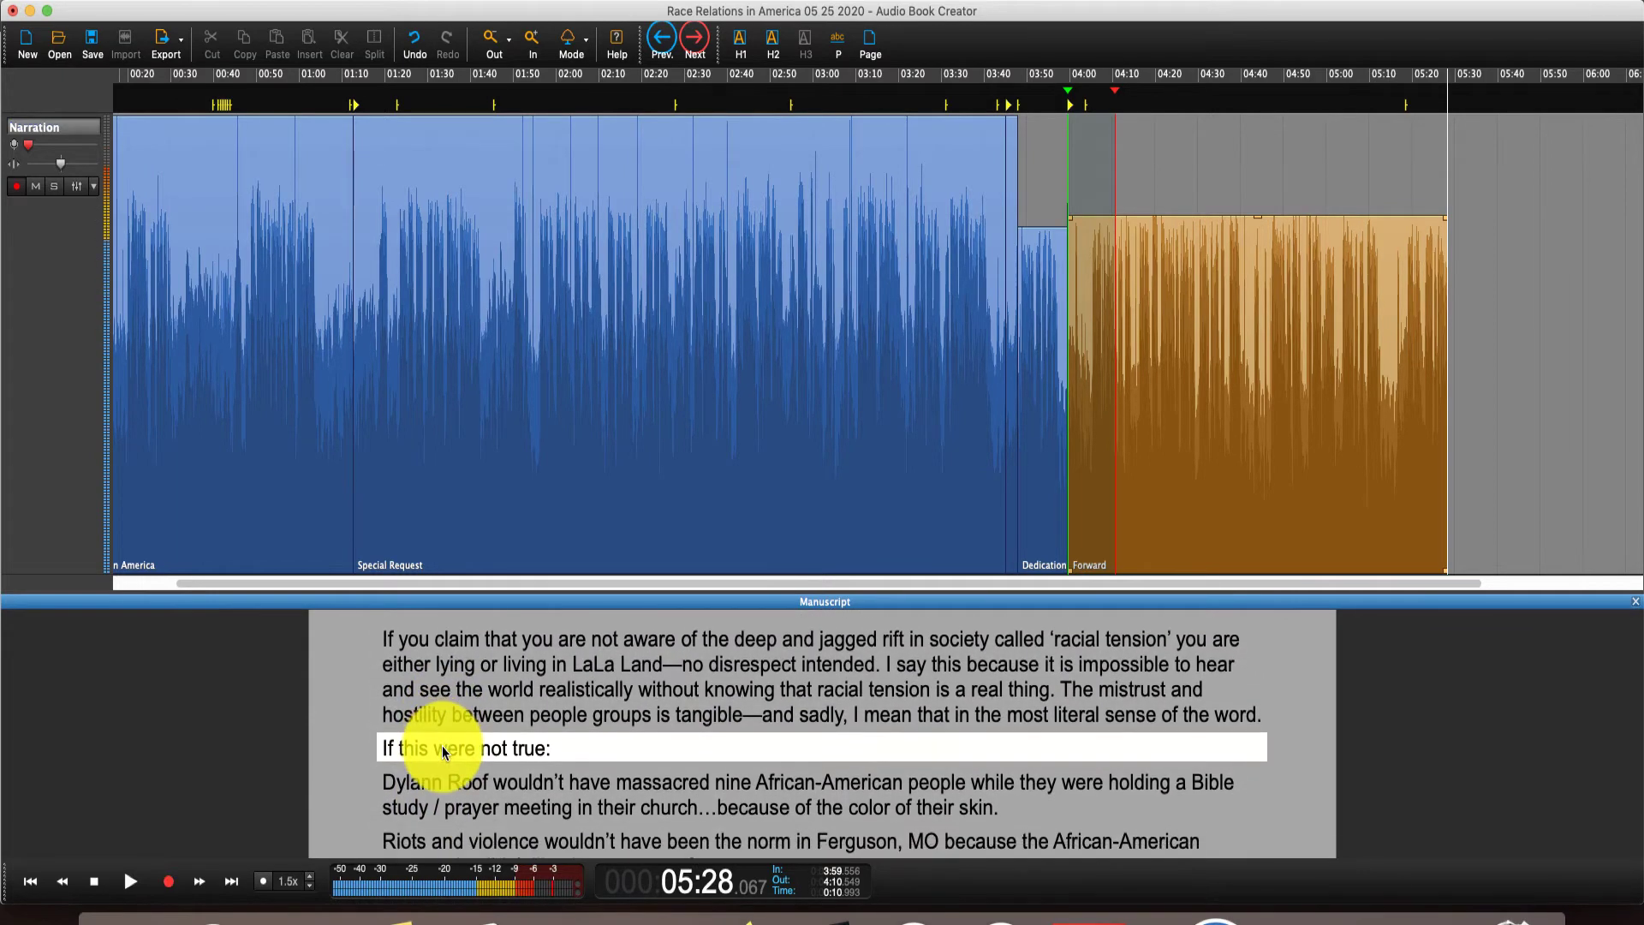
{"action": "left_click", "coordinate": [481, 792]}
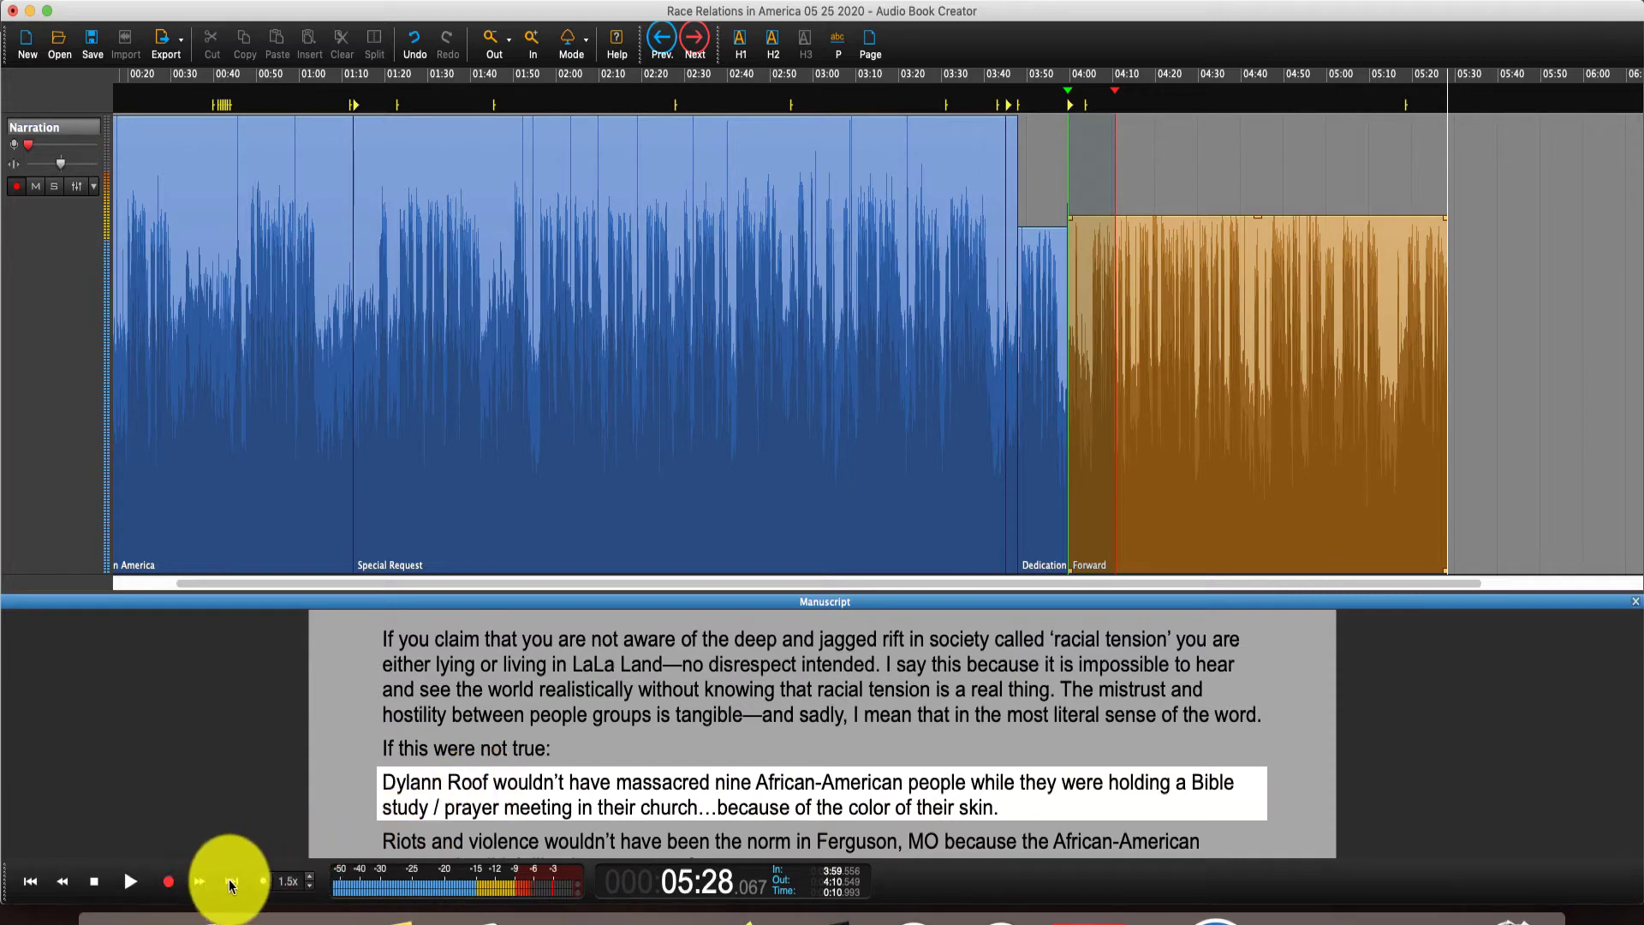
{"action": "left_click", "coordinate": [525, 759]}
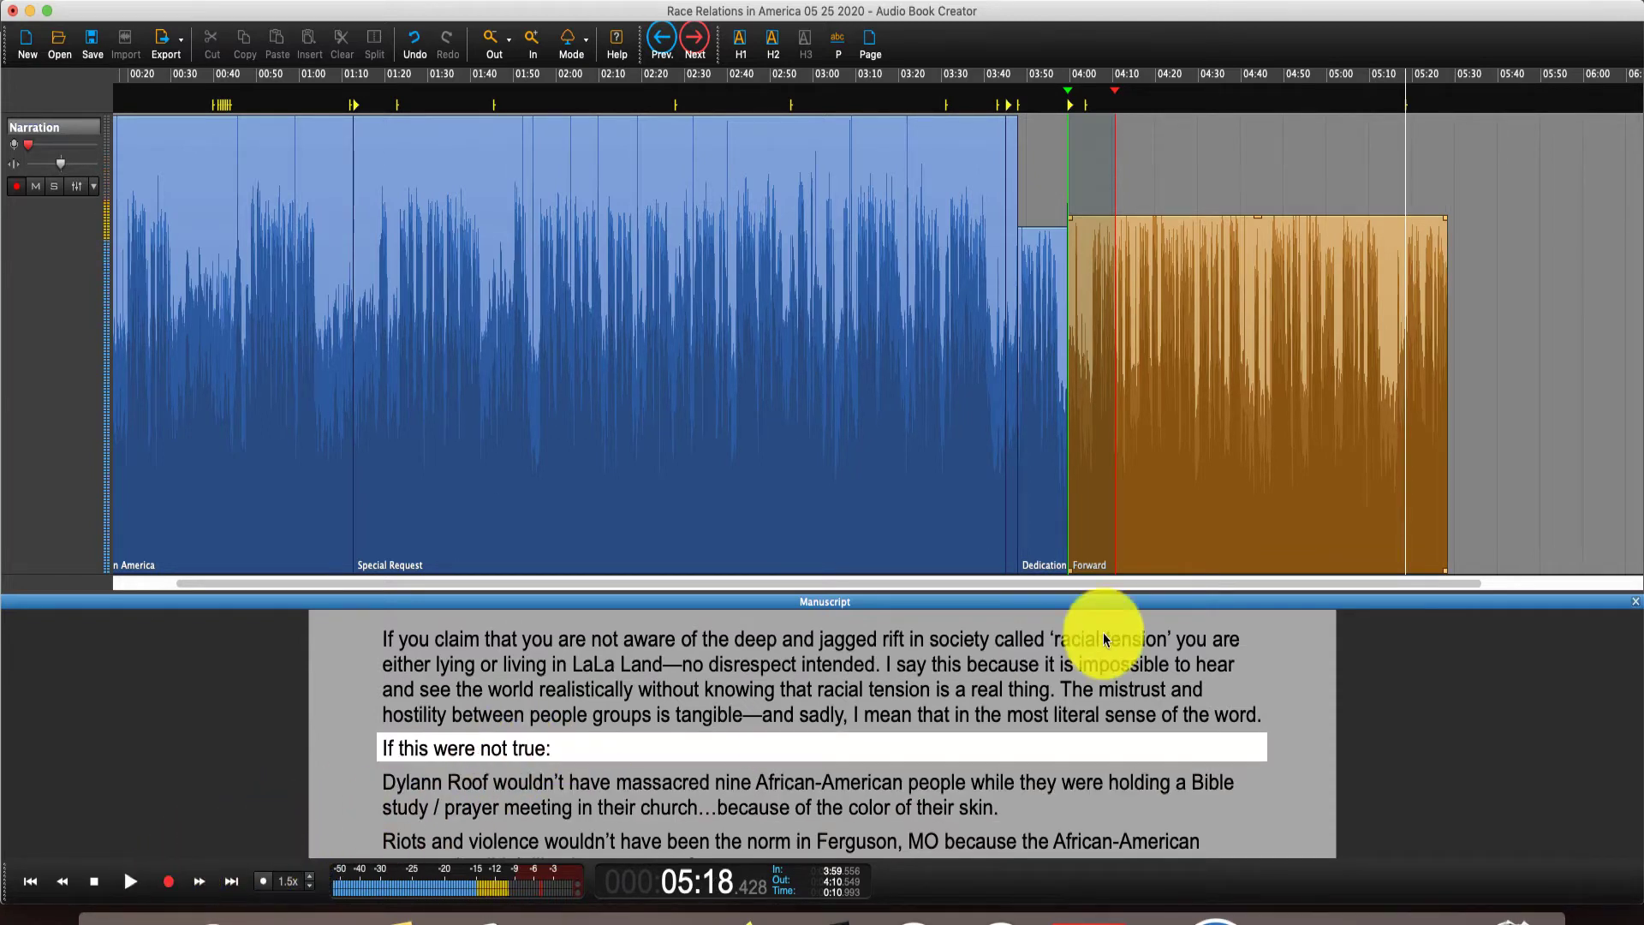
{"action": "left_click_drag", "start_coordinate": [1460, 104], "coordinate": [1446, 106]}
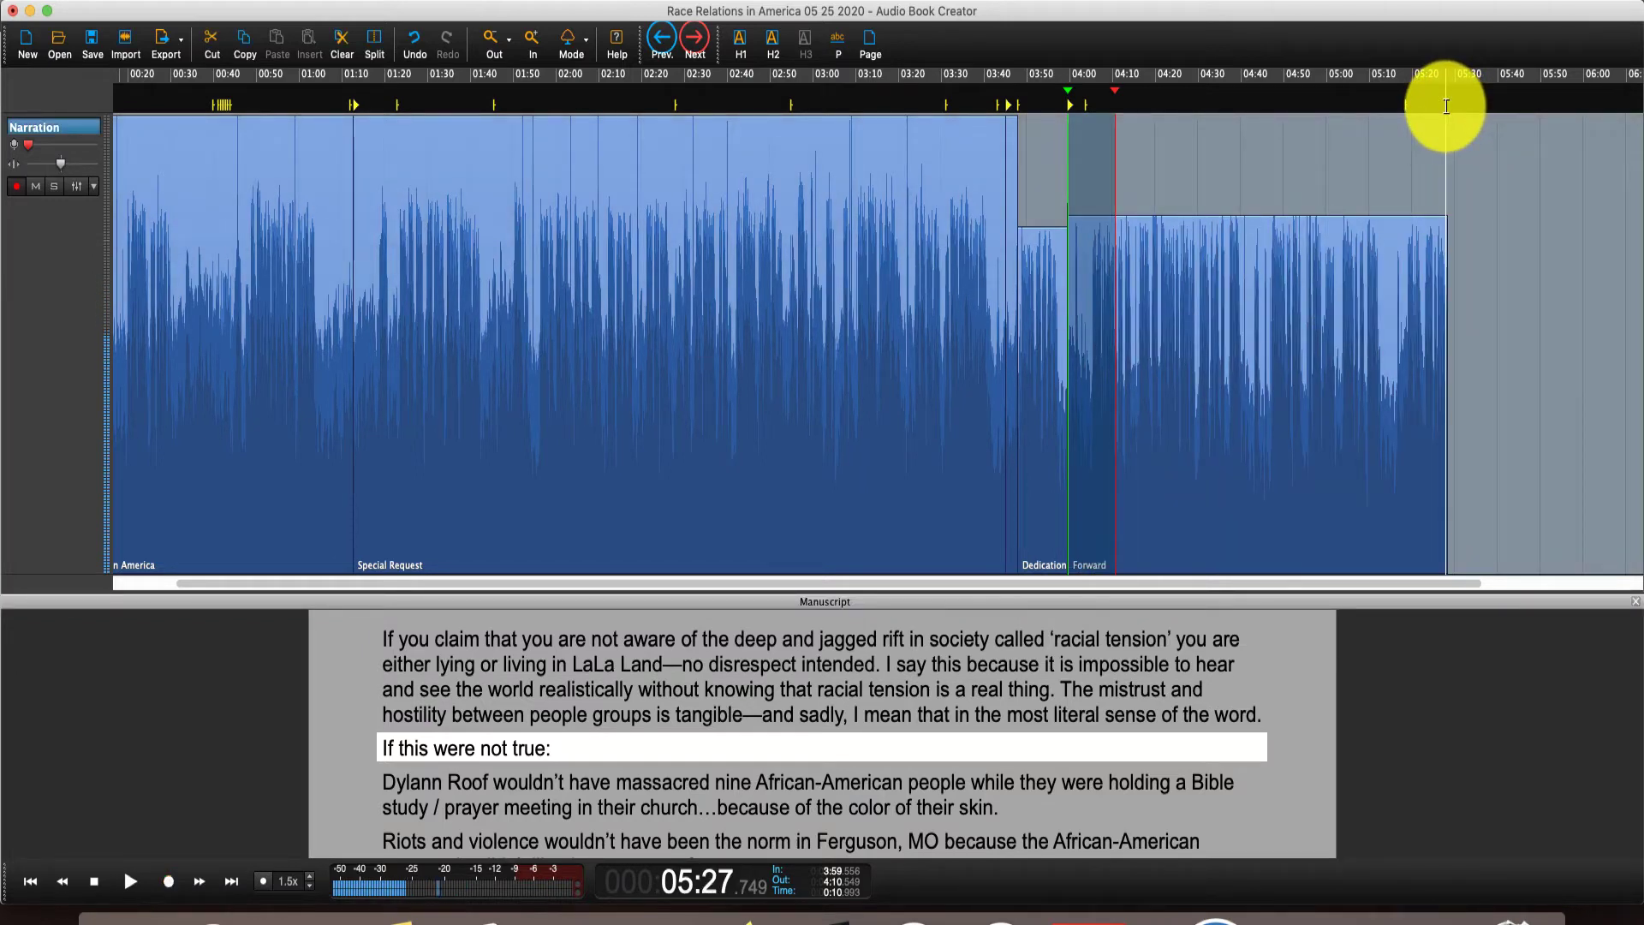
{"action": "key", "text": "r"}
{"action": "key", "text": "r"}
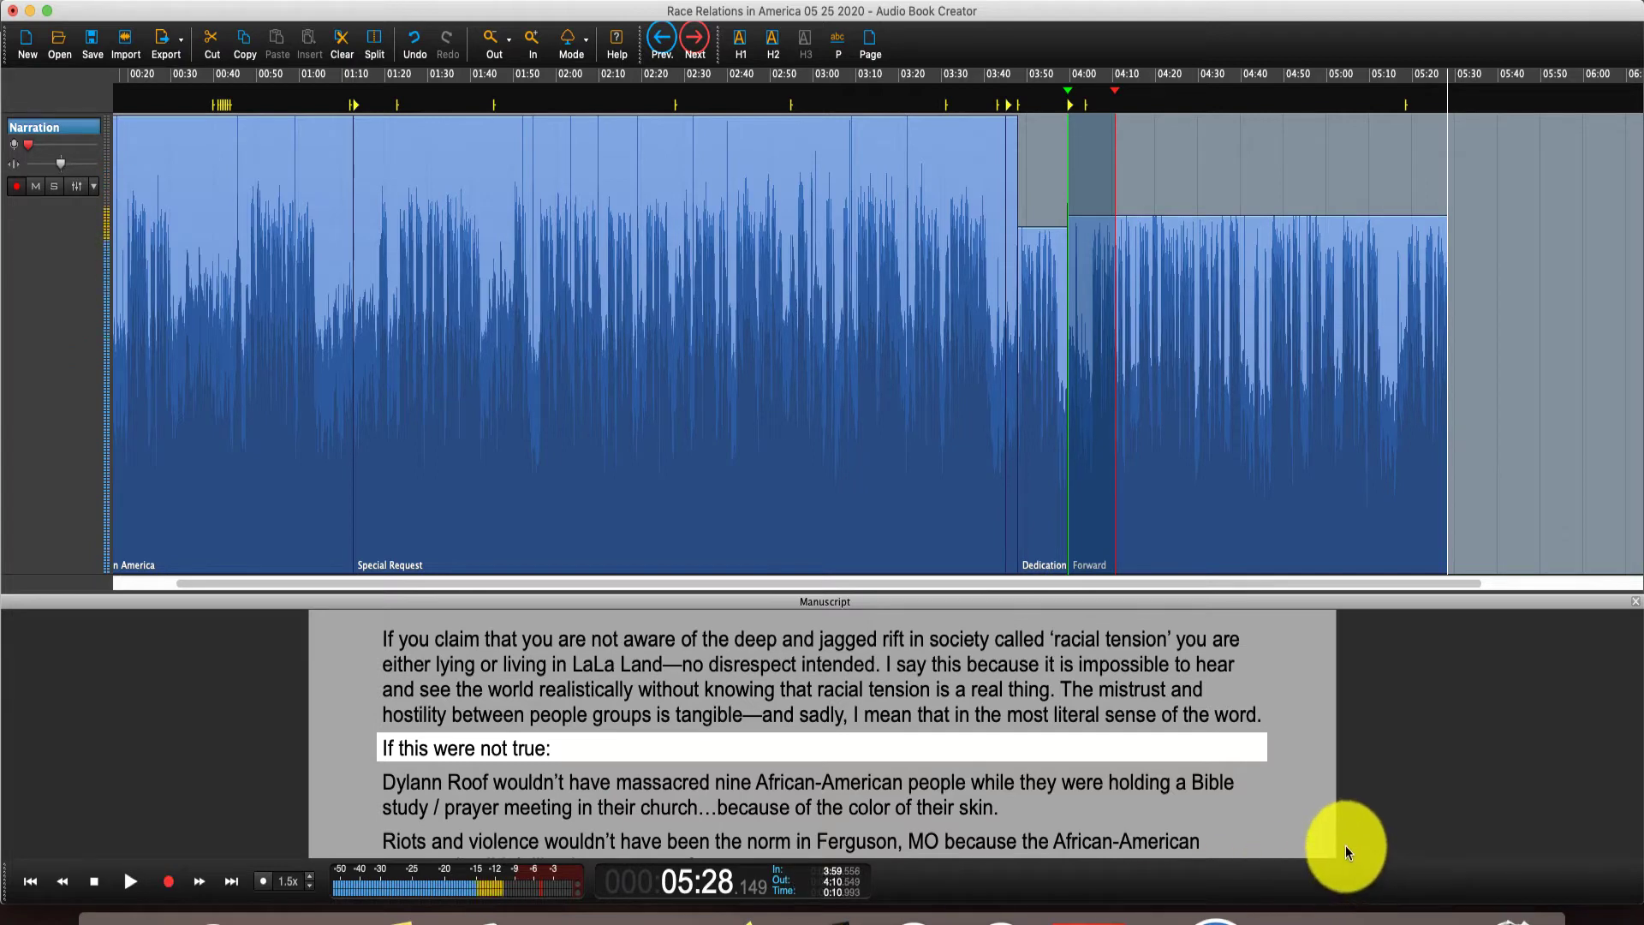
Step: Continue recording Forward through the Dylann Roof, riots and 'I have a dream' lines
{"action": "left_click", "coordinate": [171, 882]}
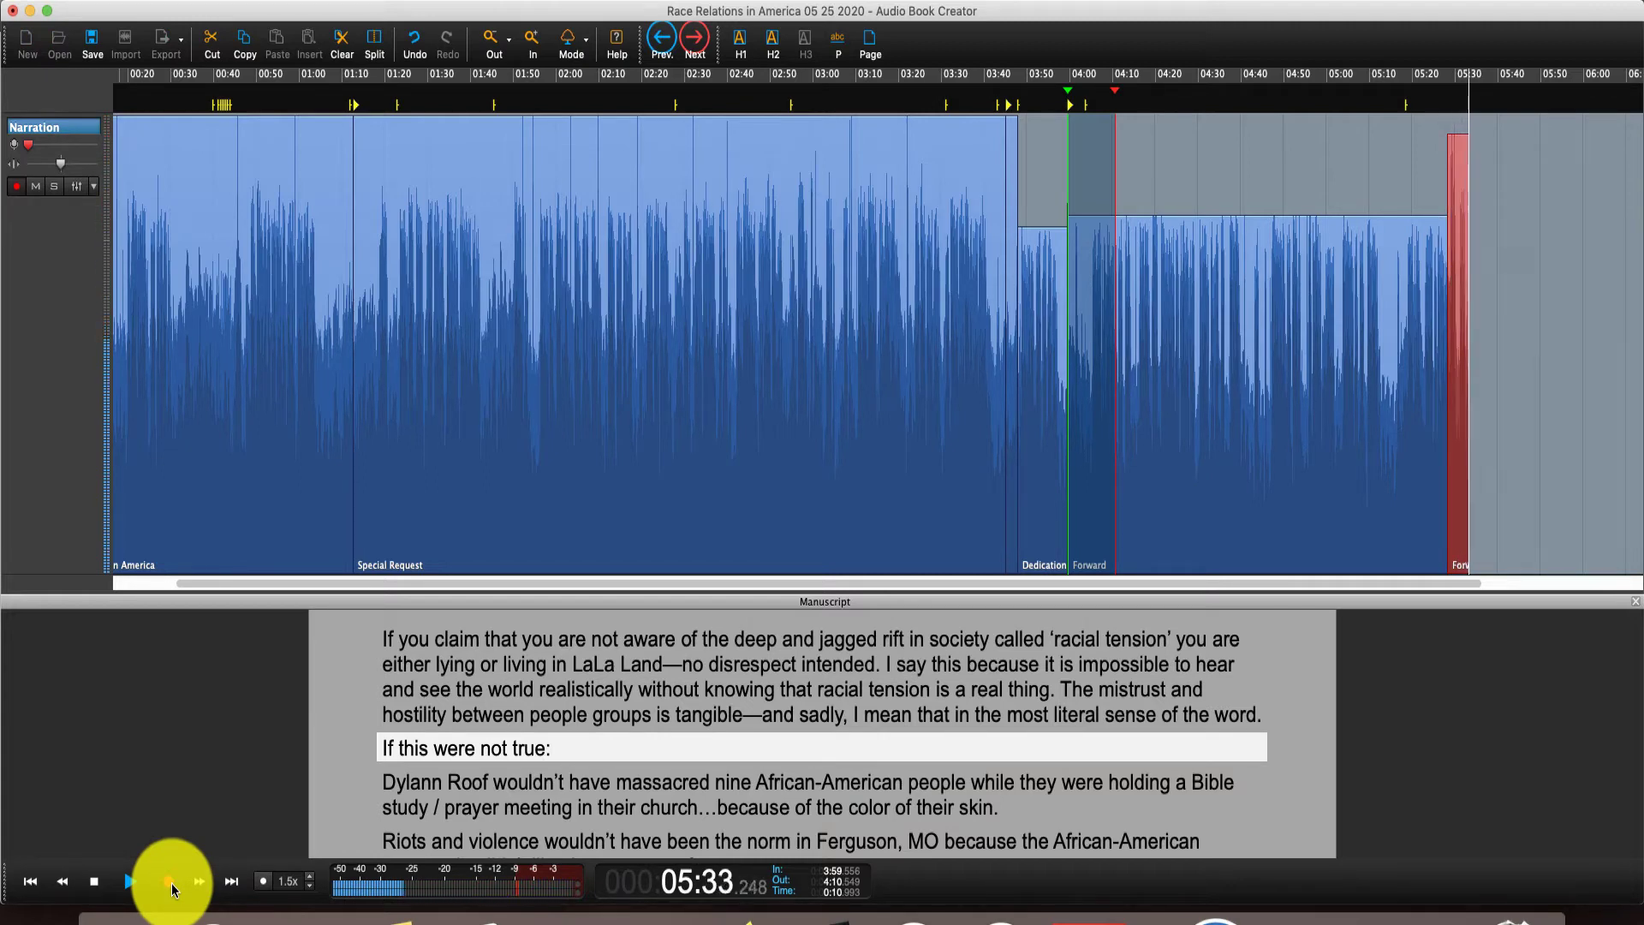
{"action": "key", "text": "Down"}
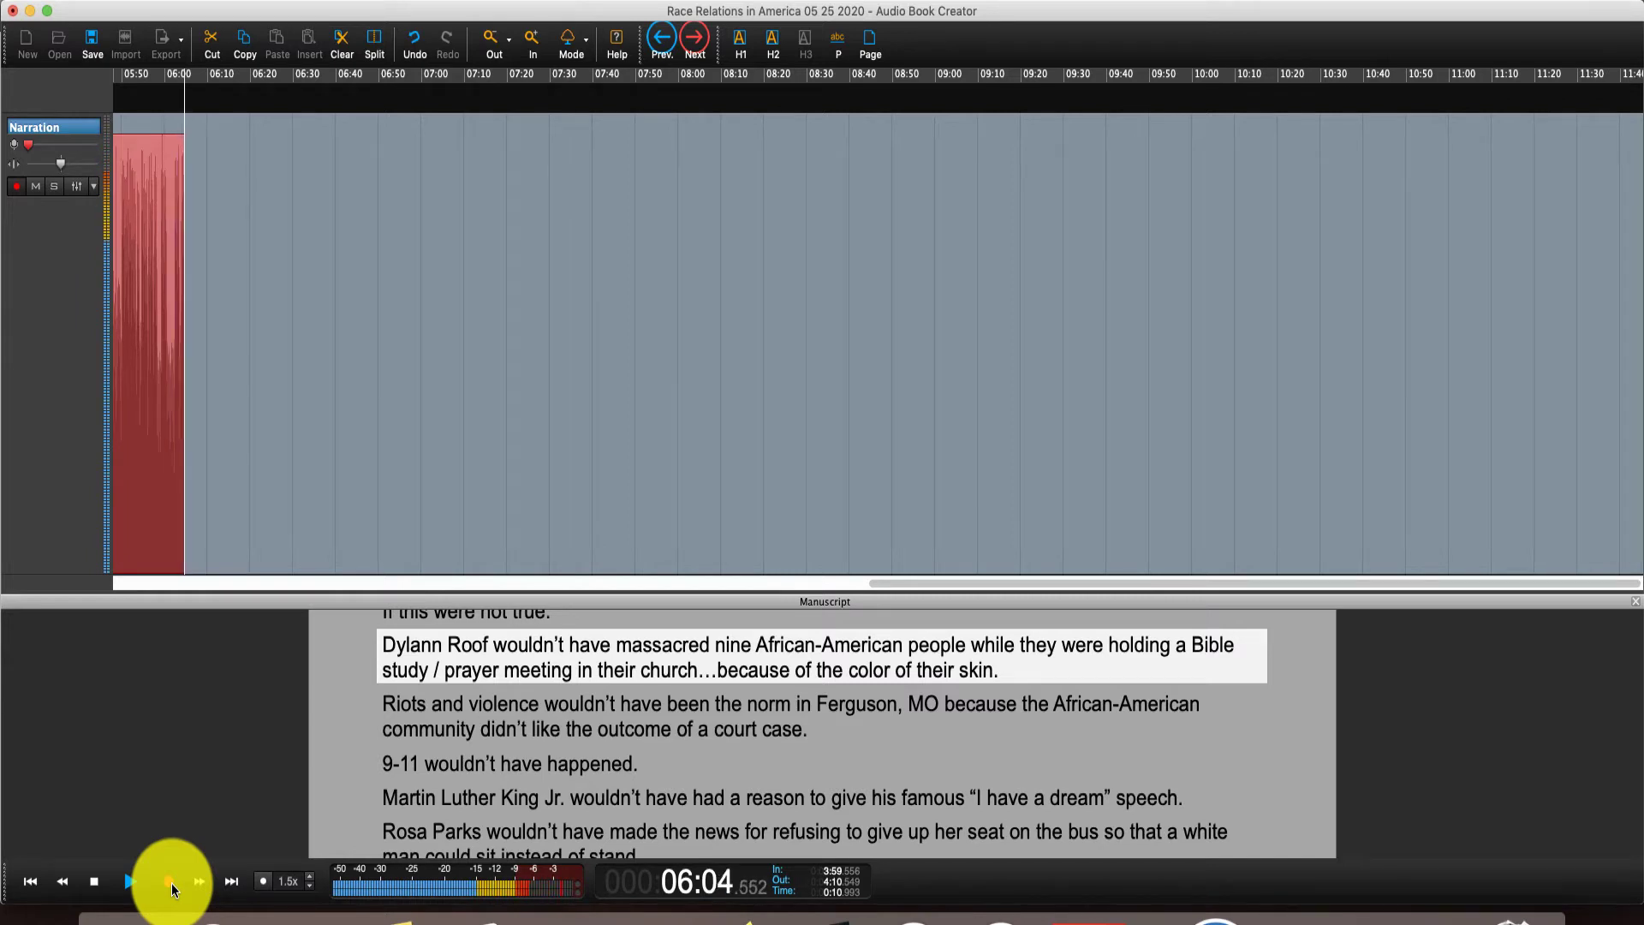
{"action": "key", "text": "Down"}
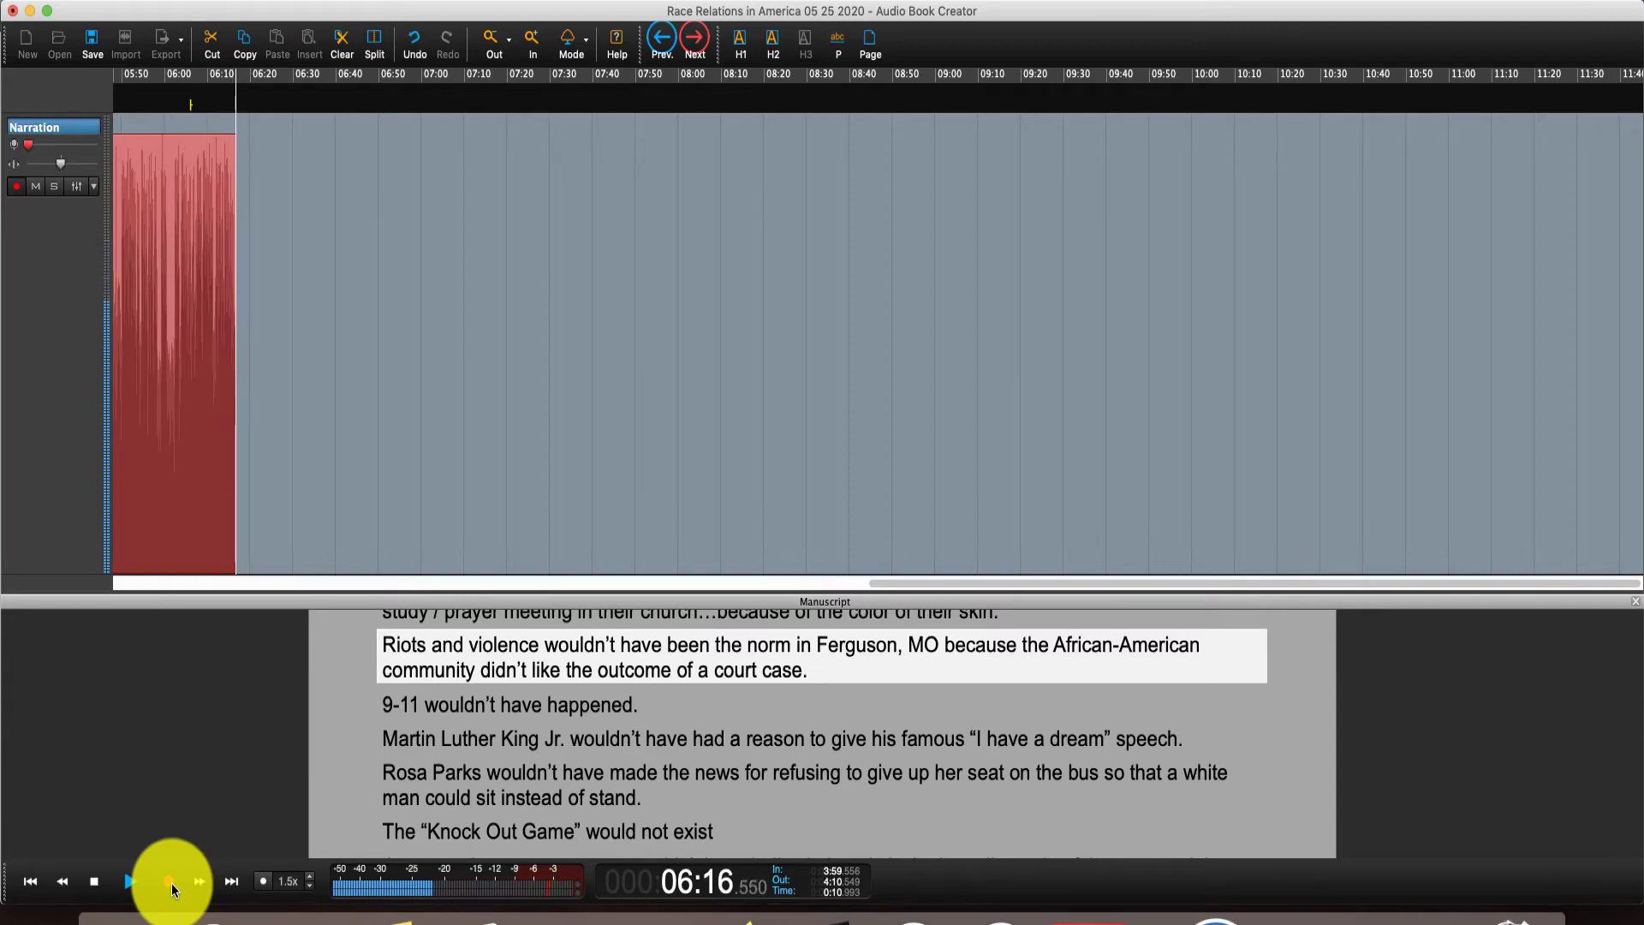
{"action": "key", "text": "Down"}
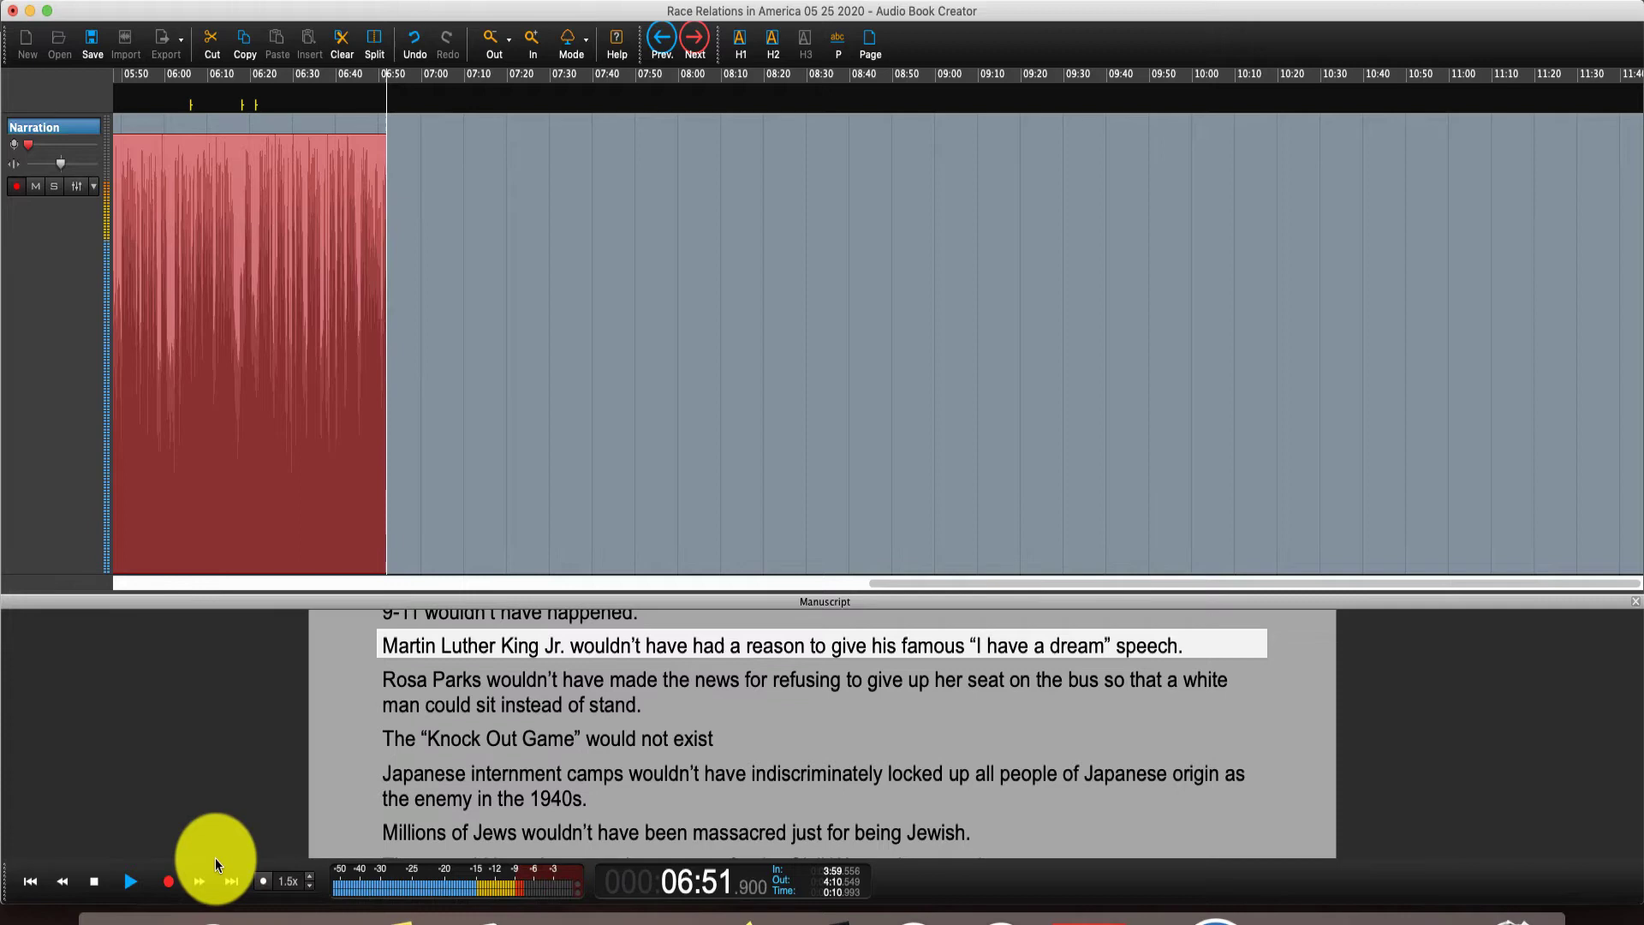
Step: Stop recording, leaving a second Forward clip from 5:28 to 6:51, and view the whole session
{"action": "key", "text": "space"}
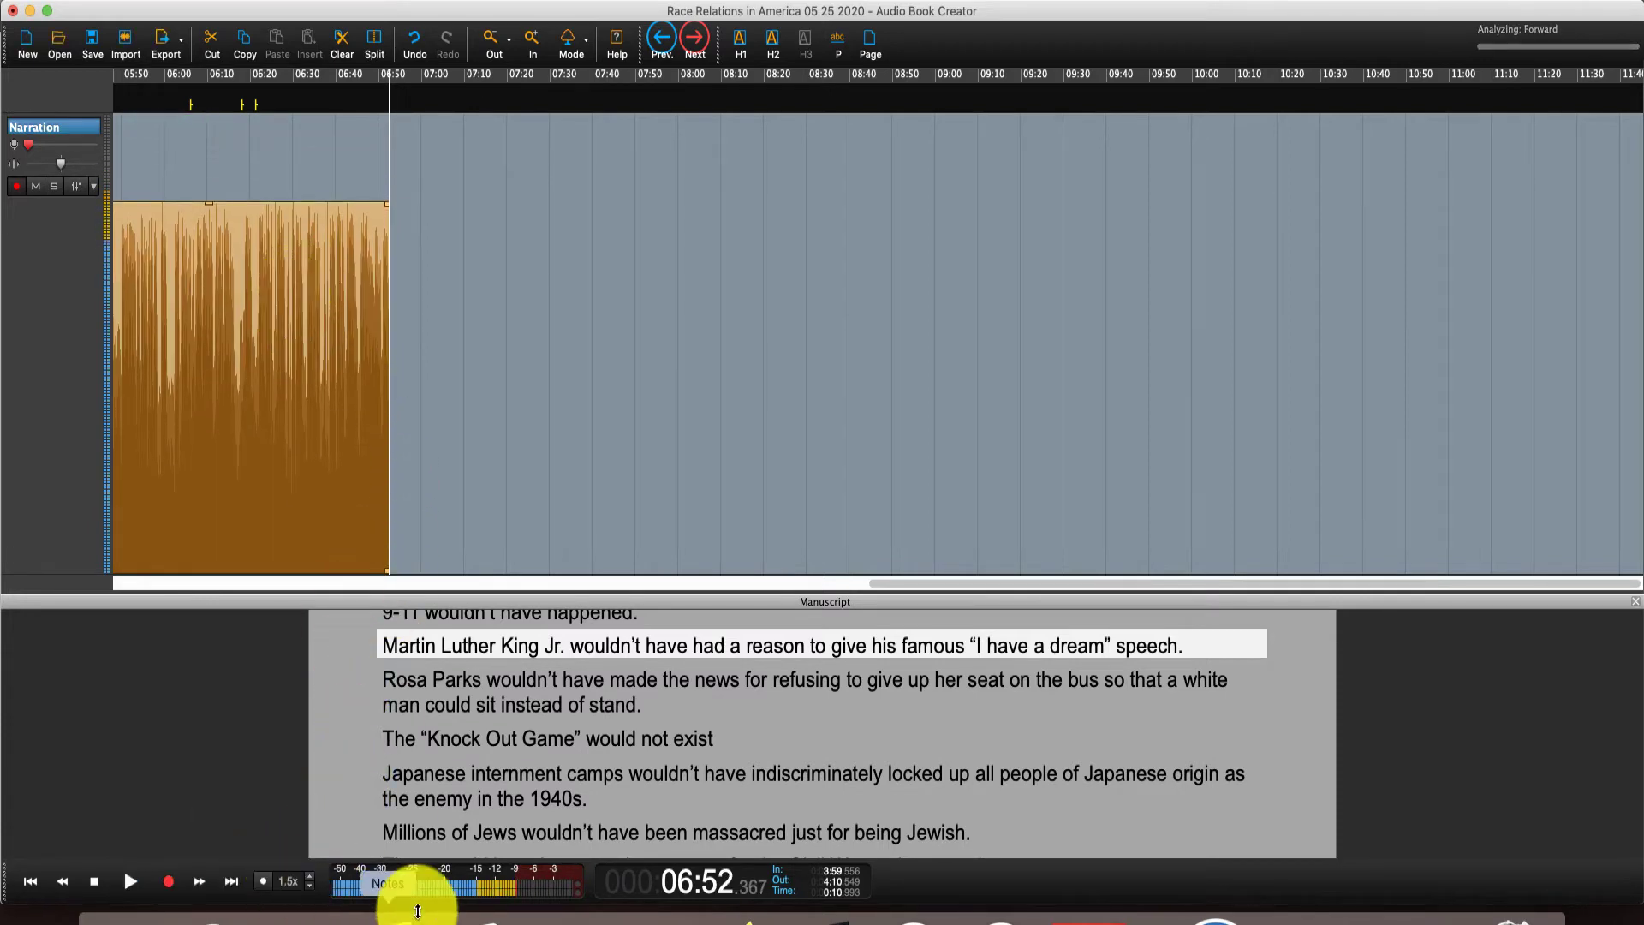
{"action": "left_click_drag", "start_coordinate": [892, 580], "coordinate": [334, 605]}
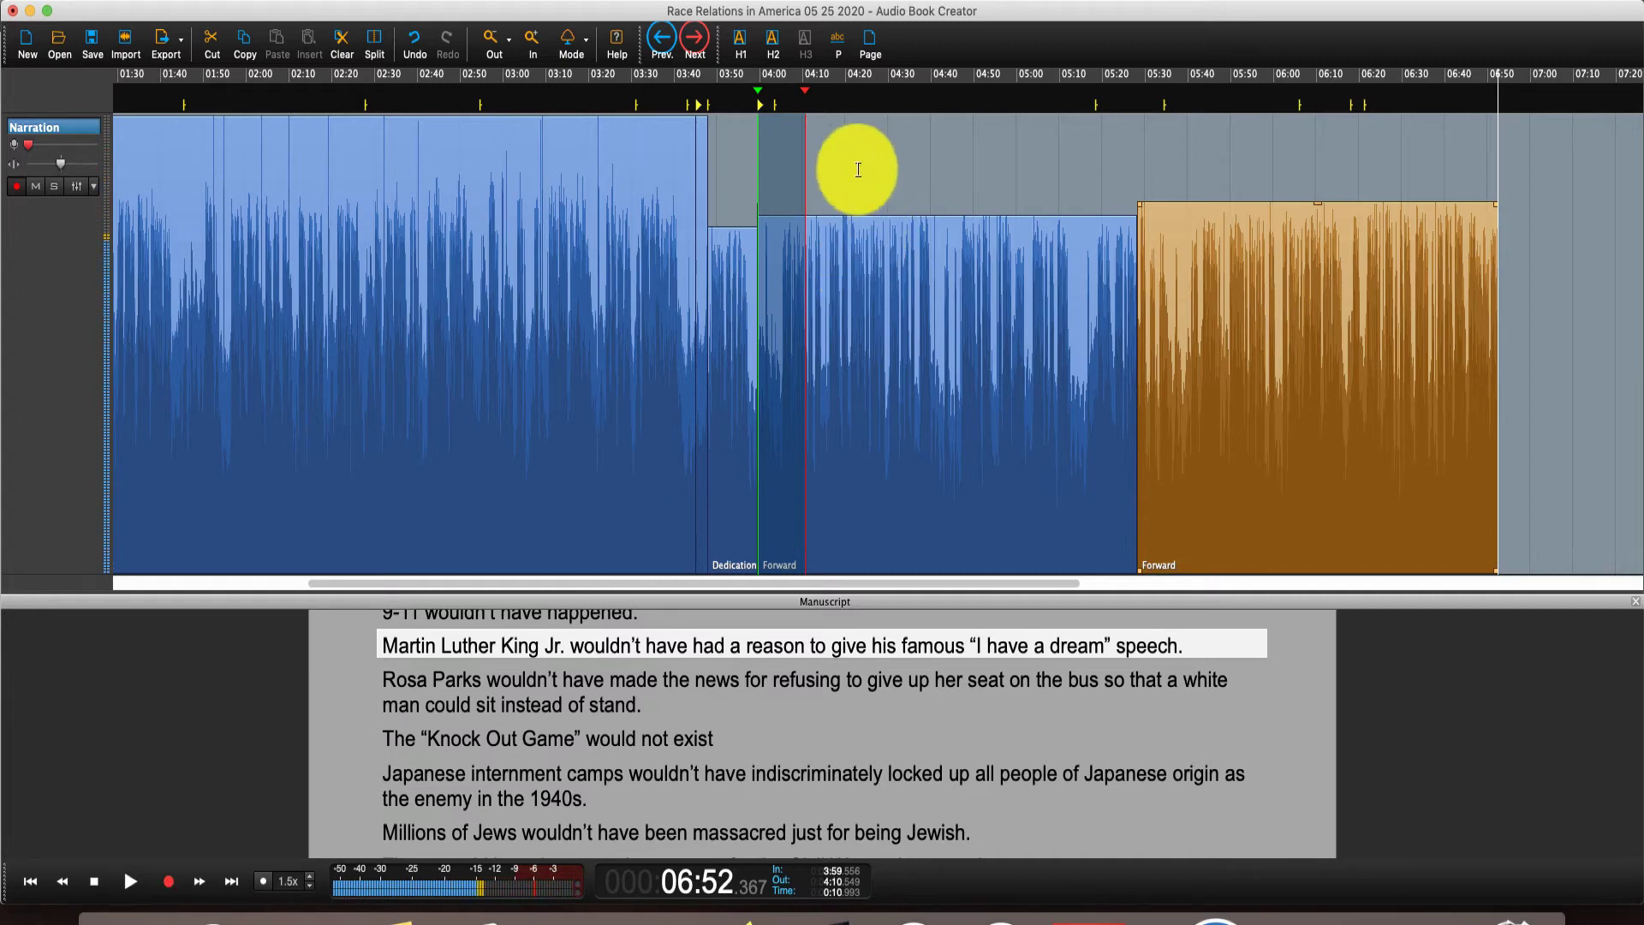
{"action": "left_click", "coordinate": [163, 3]}
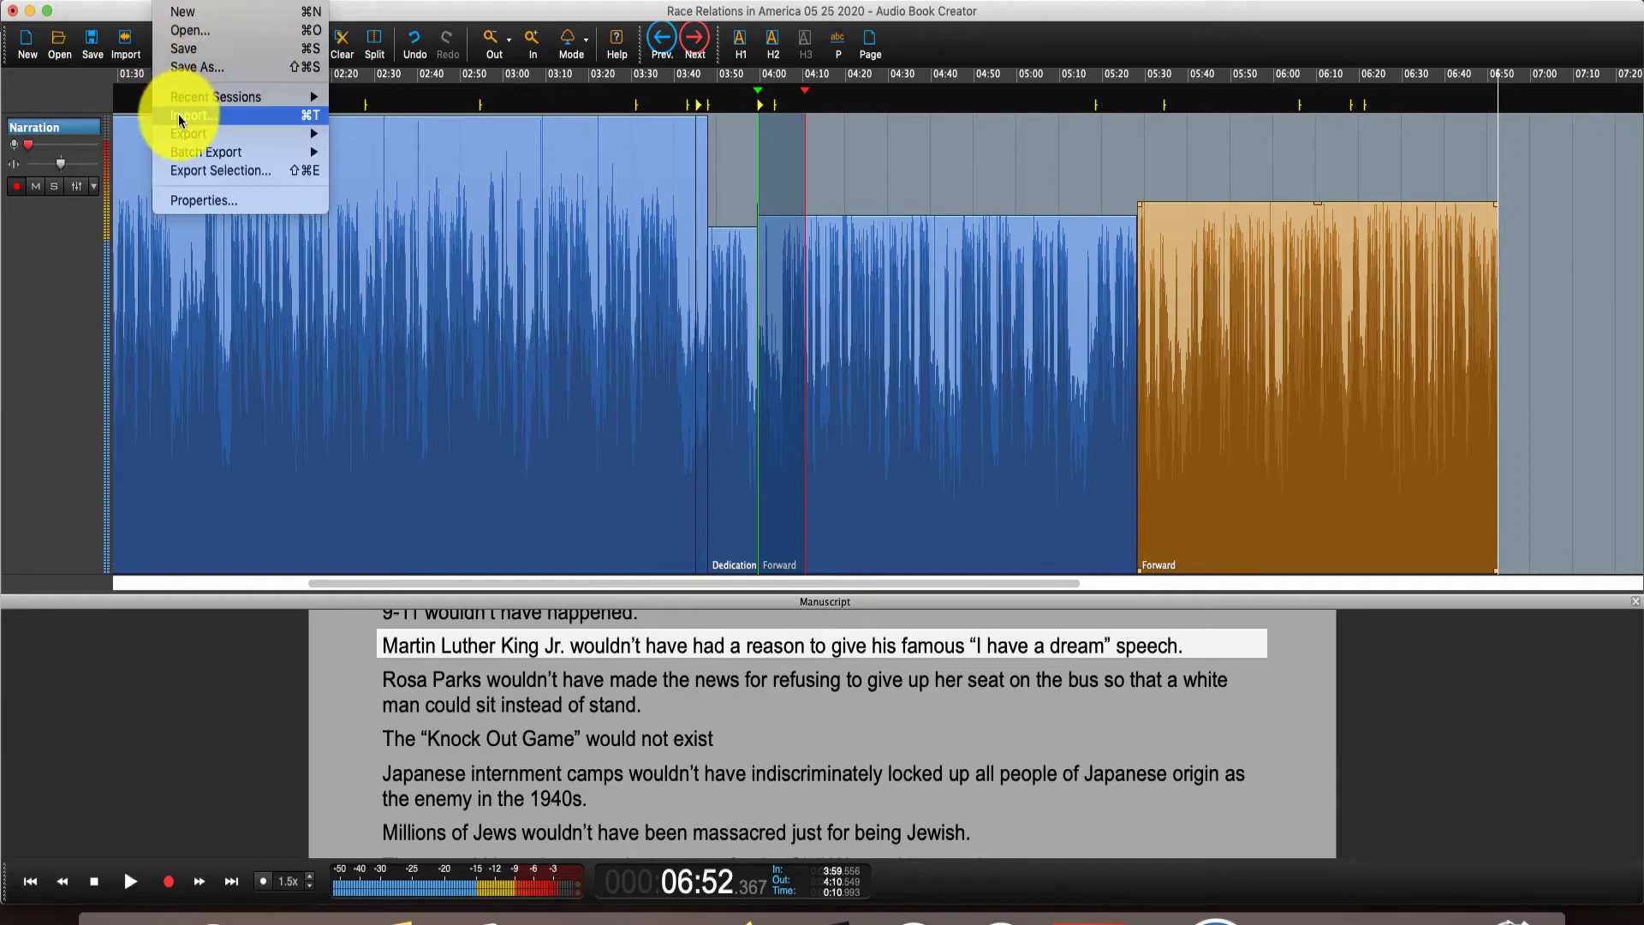
{"action": "mouse_move", "coordinate": [182, 133]}
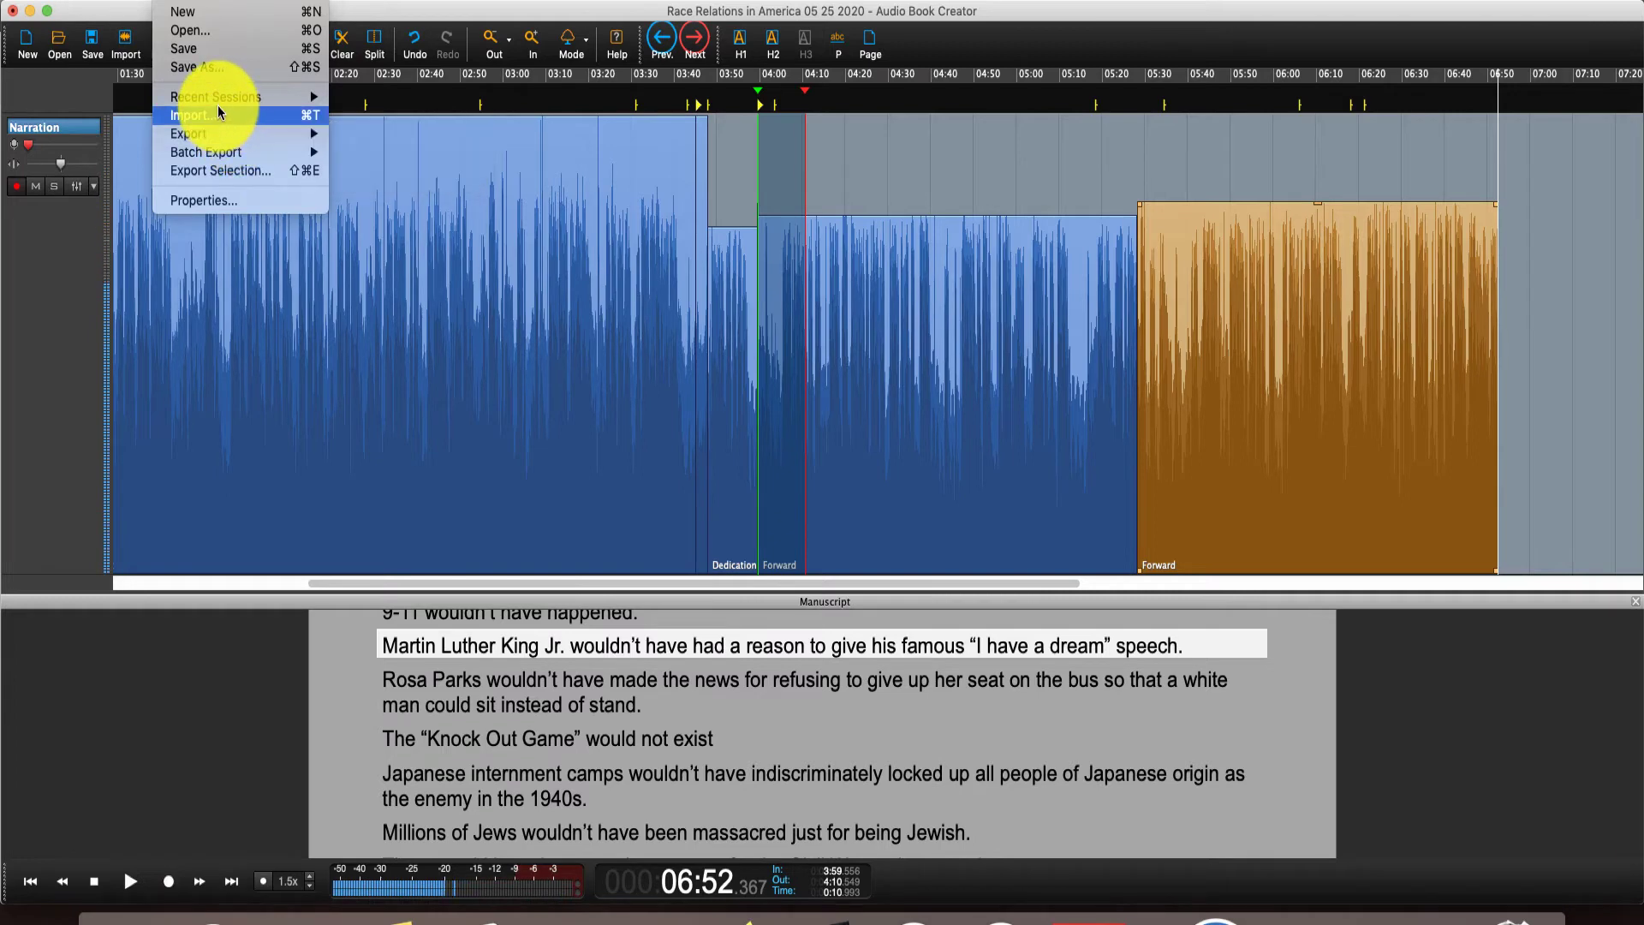
{"action": "mouse_move", "coordinate": [261, 0]}
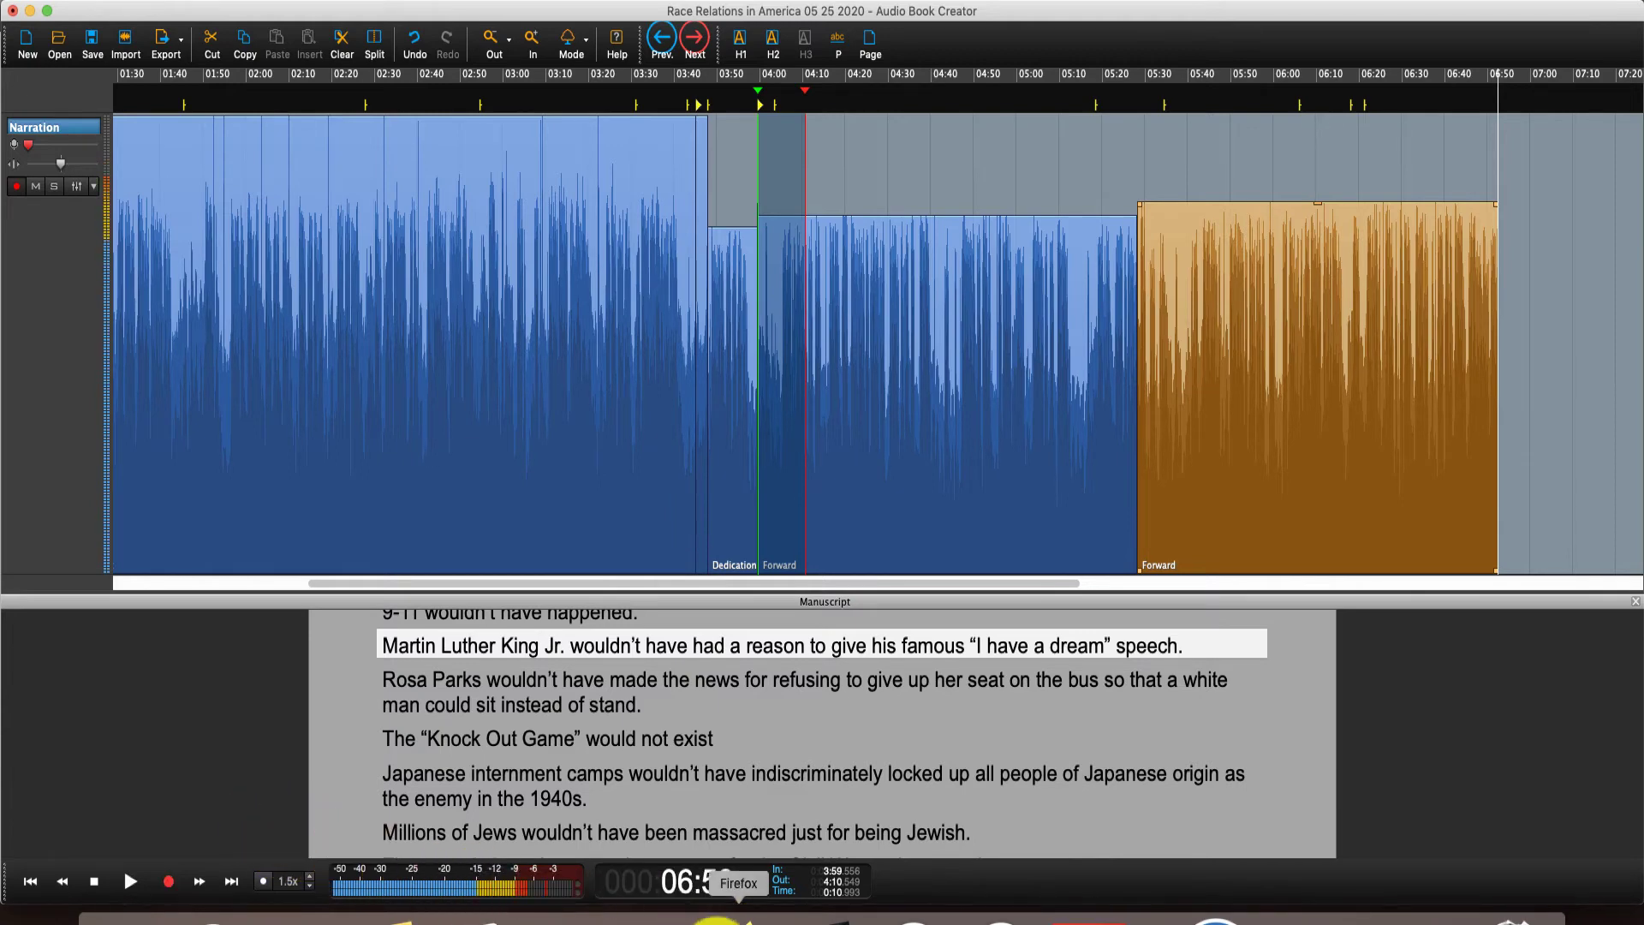
Step: In Firefox, open the Hindenburg ABC Narrator product page and browse its details and USD 500 pricing
{"action": "left_click", "coordinate": [738, 918]}
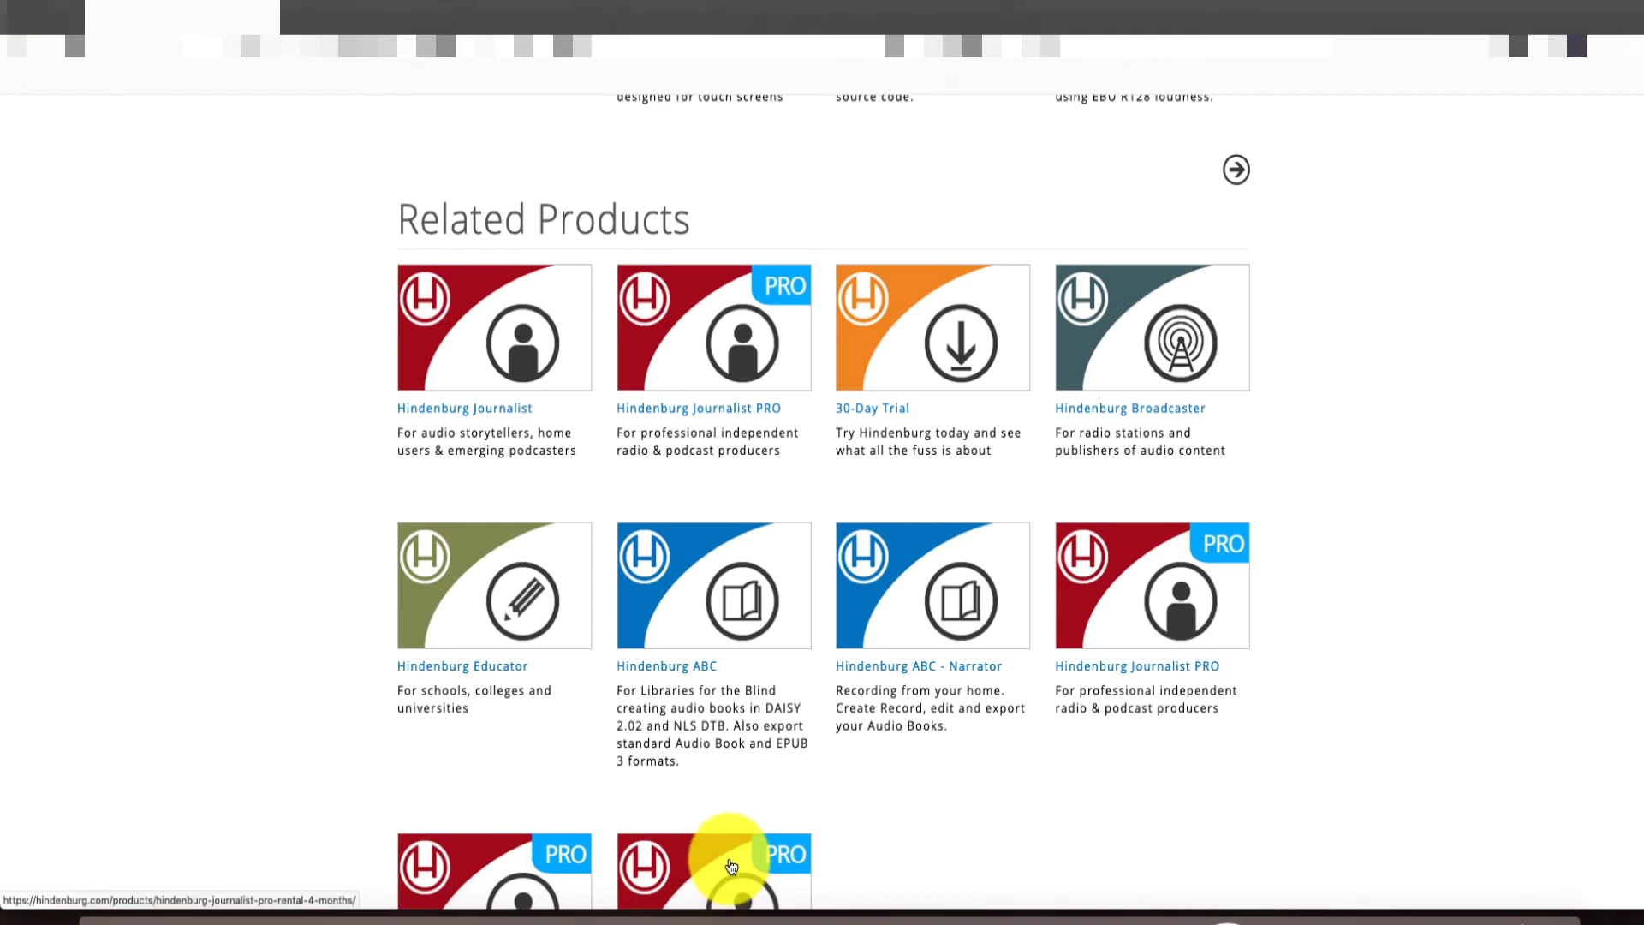
{"action": "scroll", "coordinate": [880, 660], "scroll_direction": "up", "scroll_amount": 2}
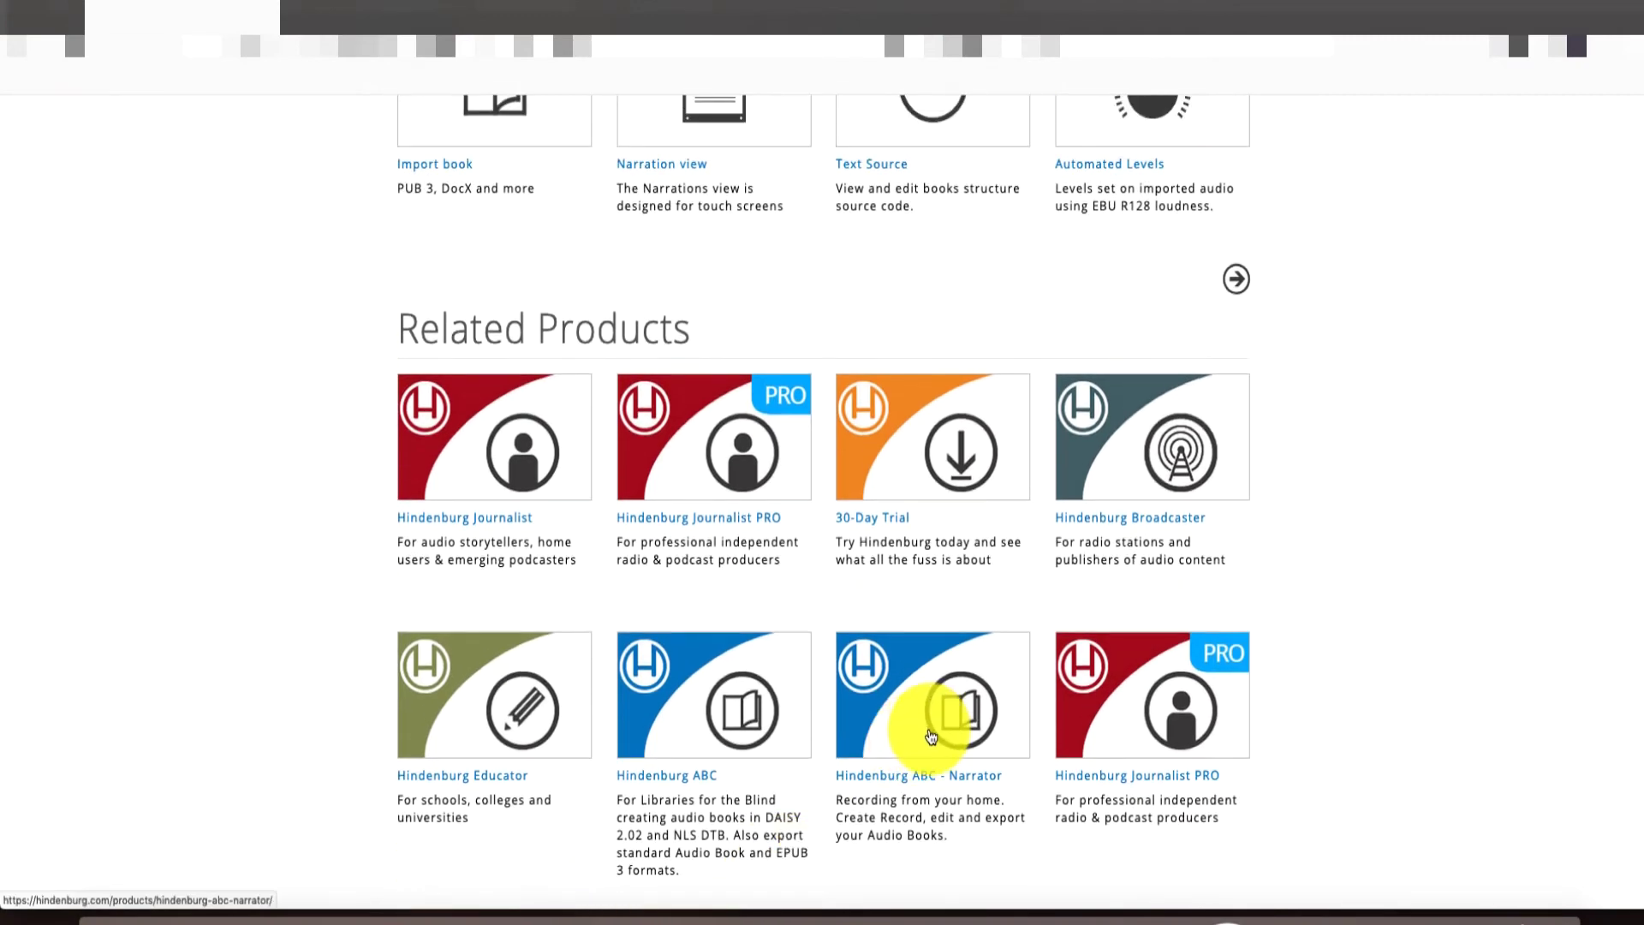
{"action": "left_click", "coordinate": [931, 737]}
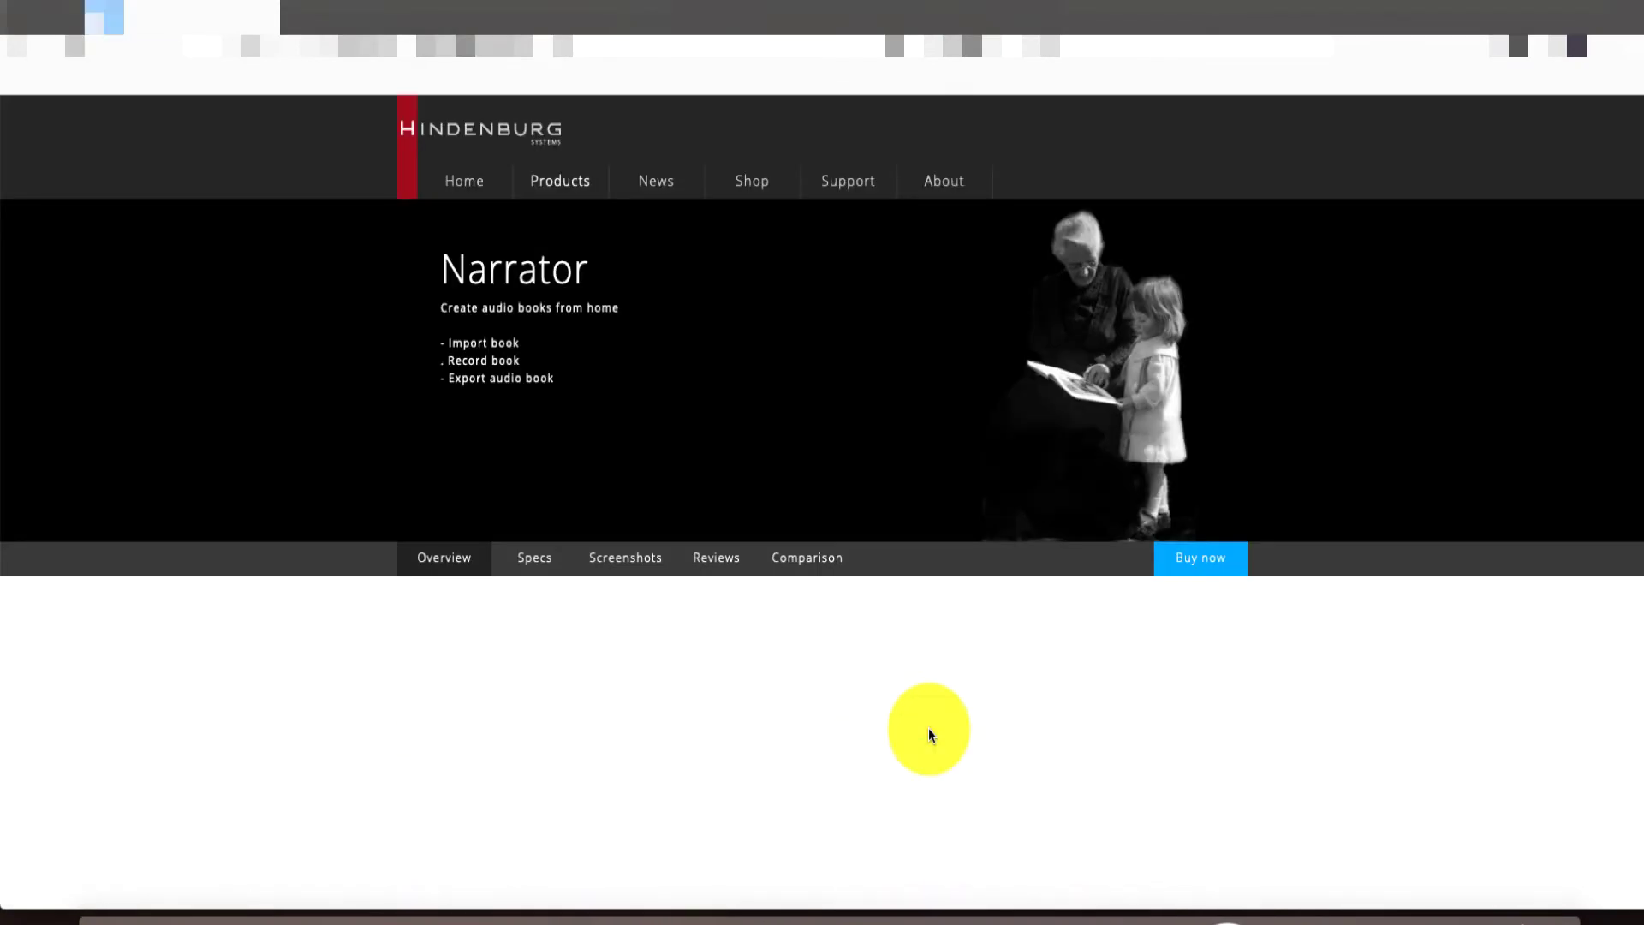
{"action": "scroll", "coordinate": [708, 722], "scroll_direction": "down", "scroll_amount": 1}
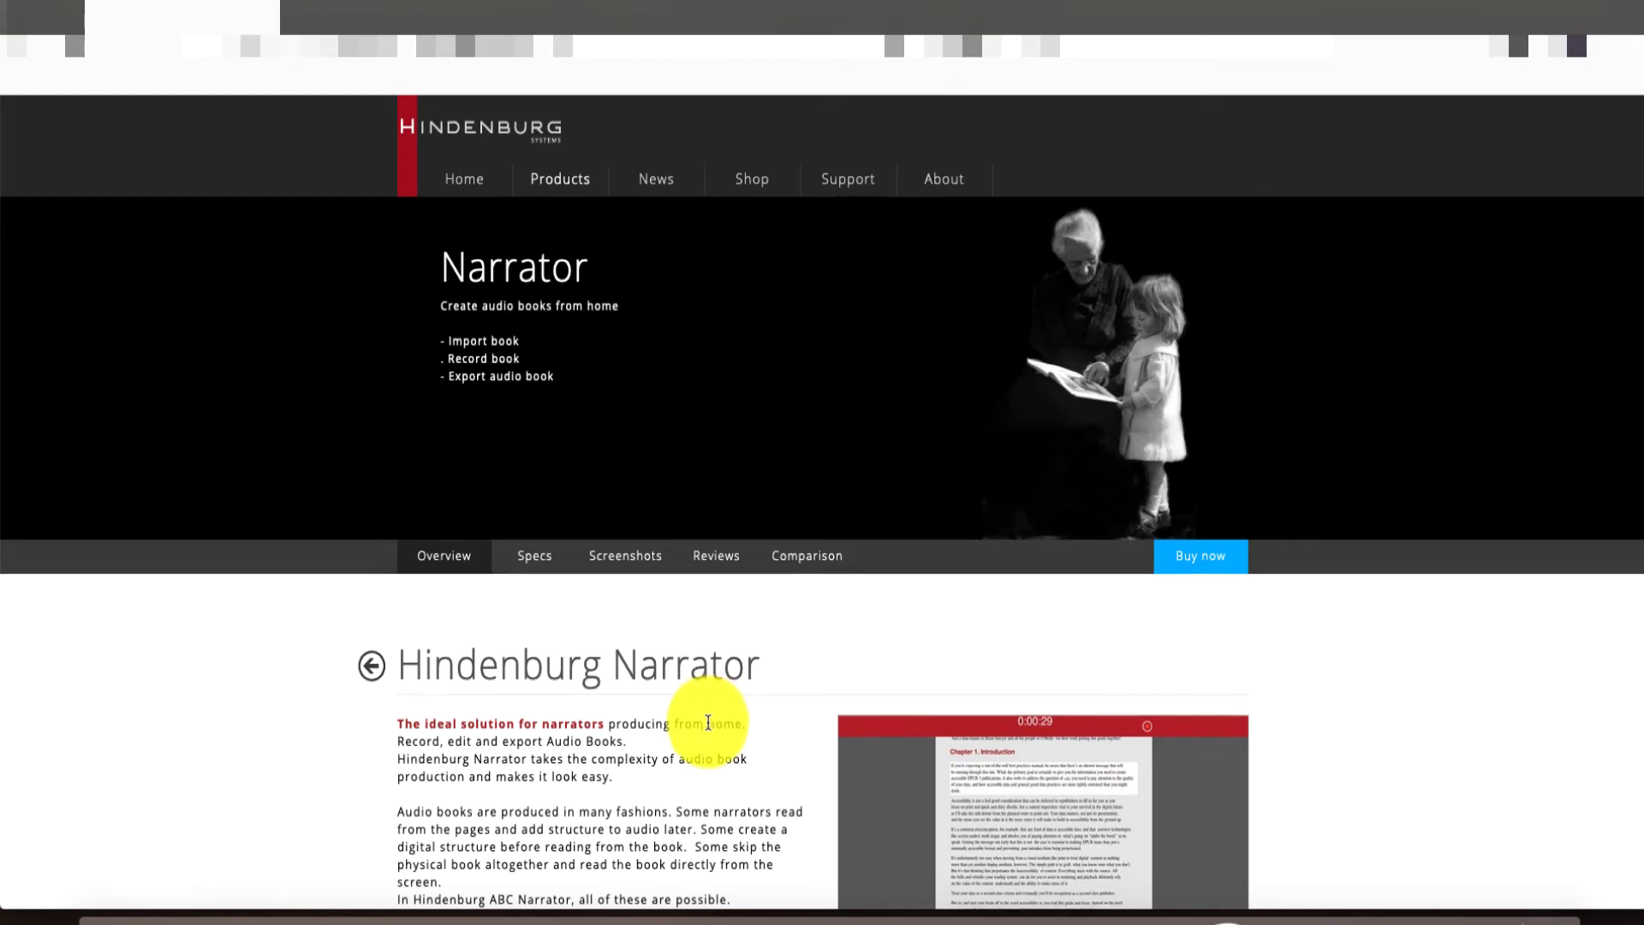
{"action": "scroll", "coordinate": [707, 727], "scroll_direction": "down", "scroll_amount": 1}
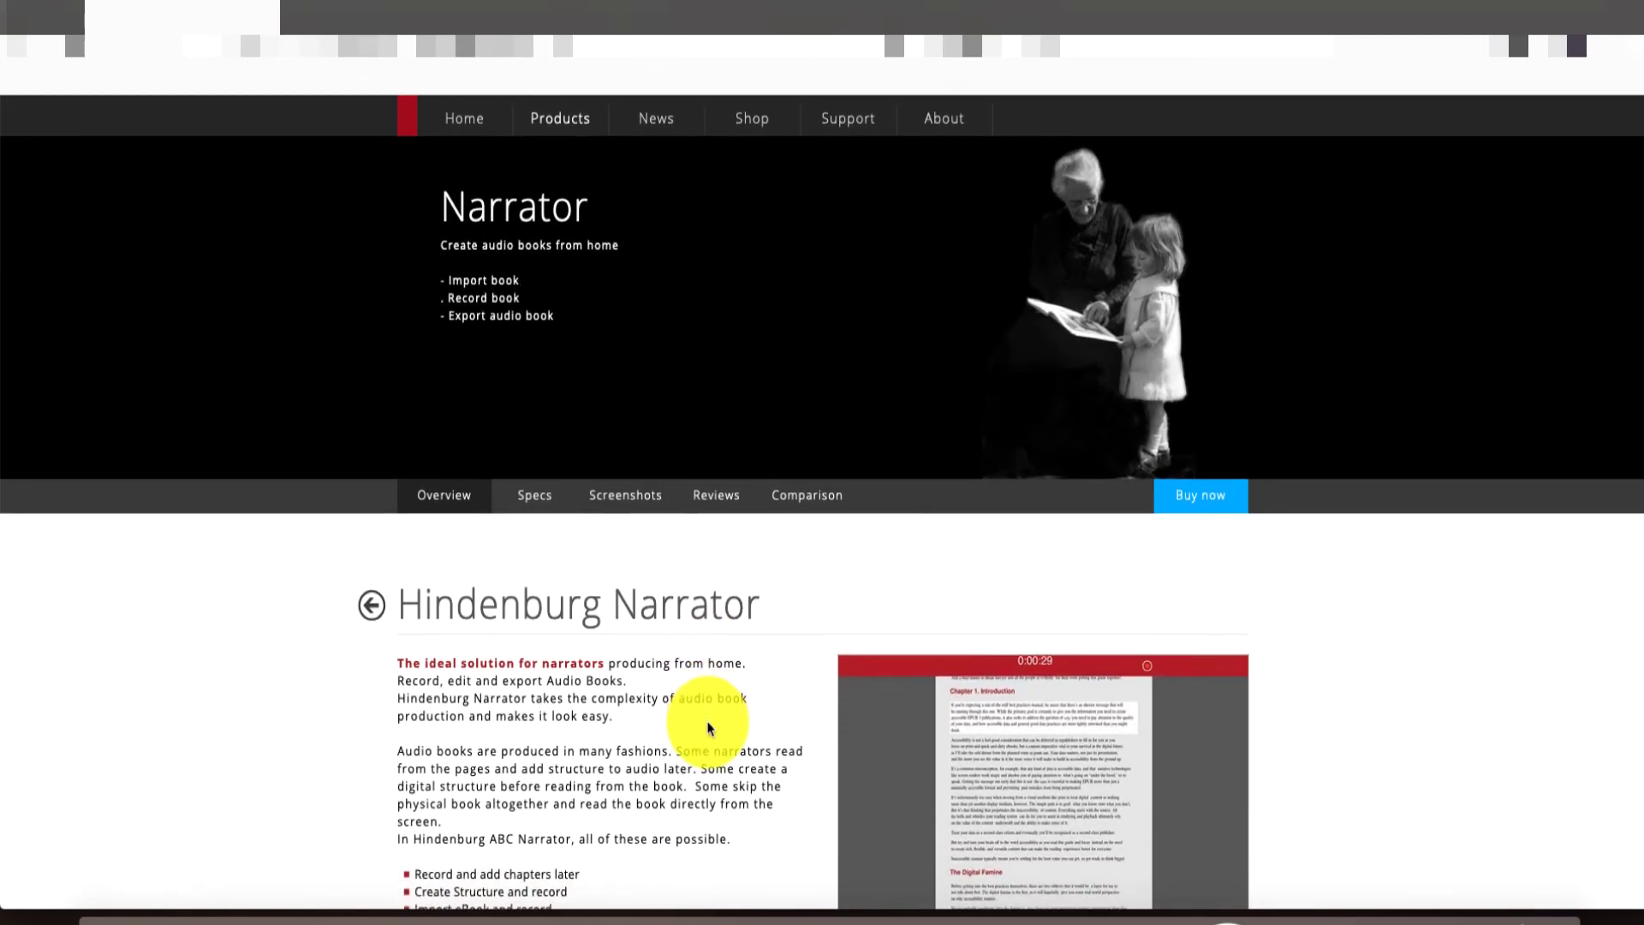
{"action": "scroll", "coordinate": [707, 727], "scroll_direction": "down", "scroll_amount": 1}
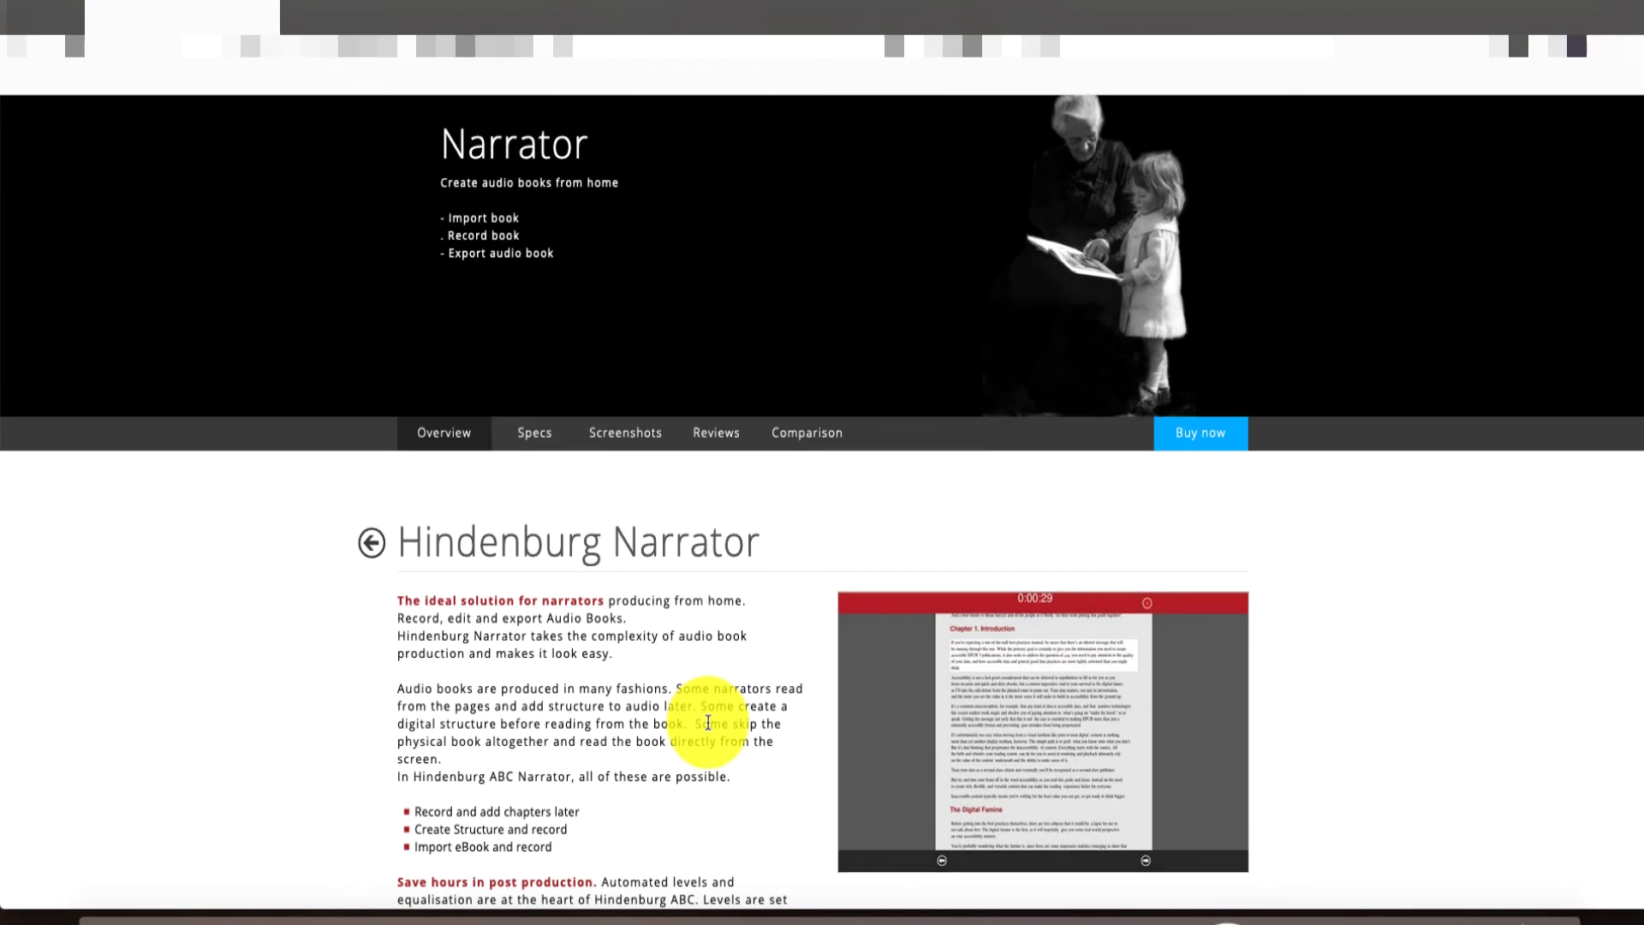
{"action": "scroll", "coordinate": [707, 722], "scroll_direction": "down", "scroll_amount": 6}
{"action": "scroll", "coordinate": [697, 723], "scroll_direction": "up", "scroll_amount": 8}
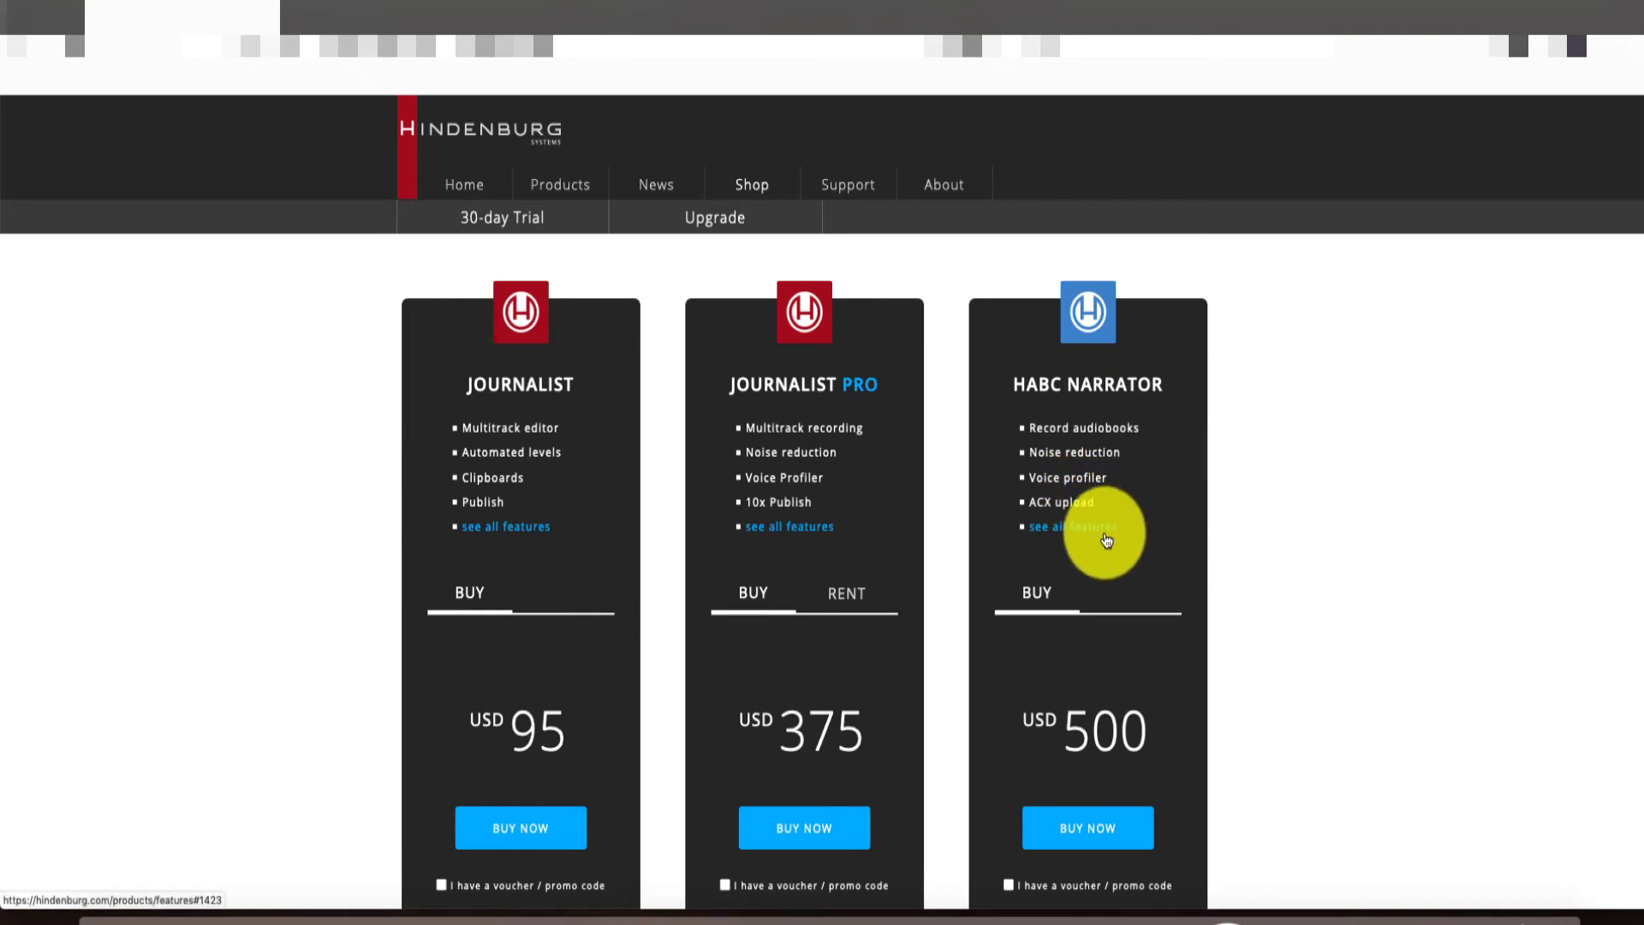
{"action": "scroll", "coordinate": [1105, 537], "scroll_direction": "down", "scroll_amount": 2}
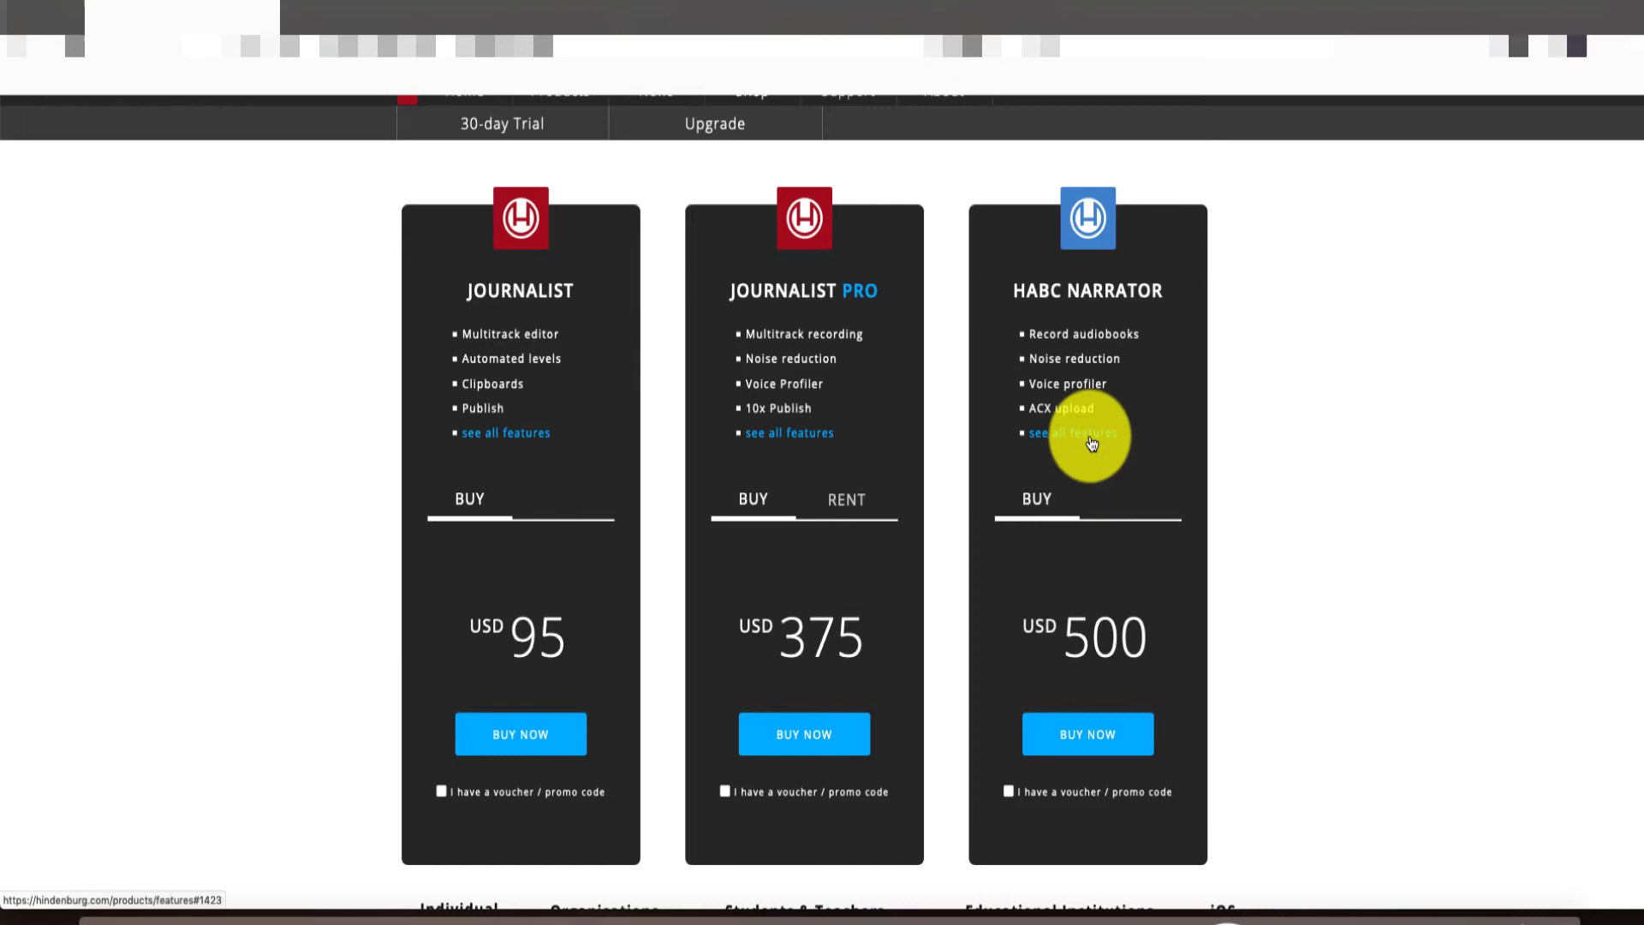
Step: Open the full HABC Narrator feature list and scroll down through it
{"action": "left_click", "coordinate": [1092, 440]}
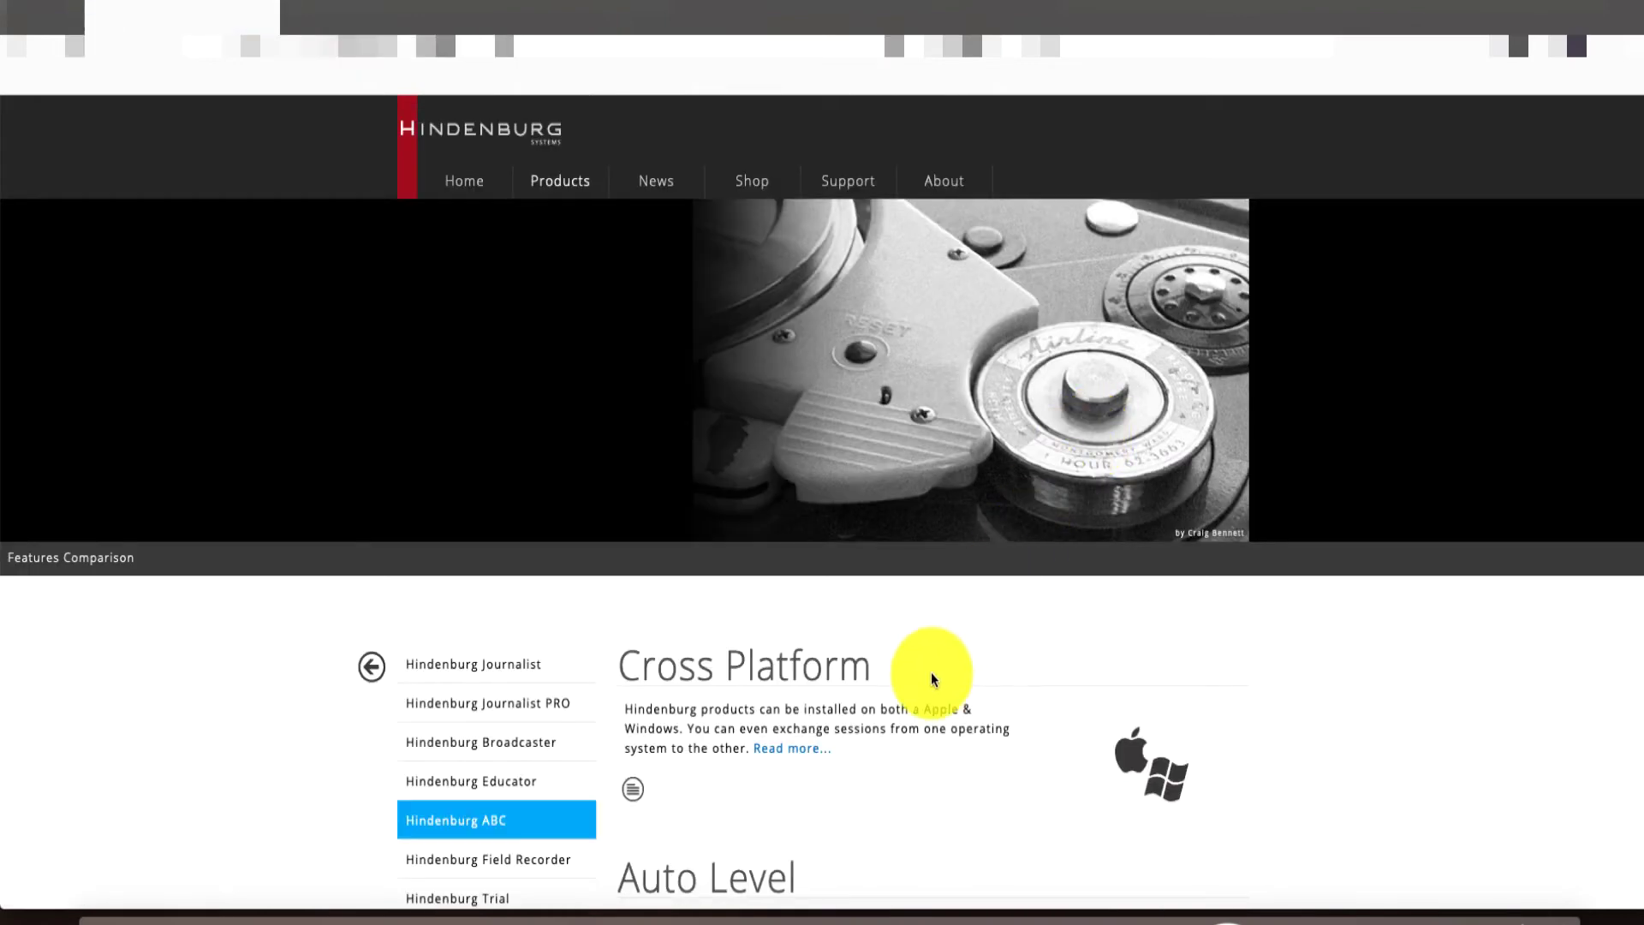
{"action": "scroll", "coordinate": [932, 671], "scroll_direction": "down", "scroll_amount": 10}
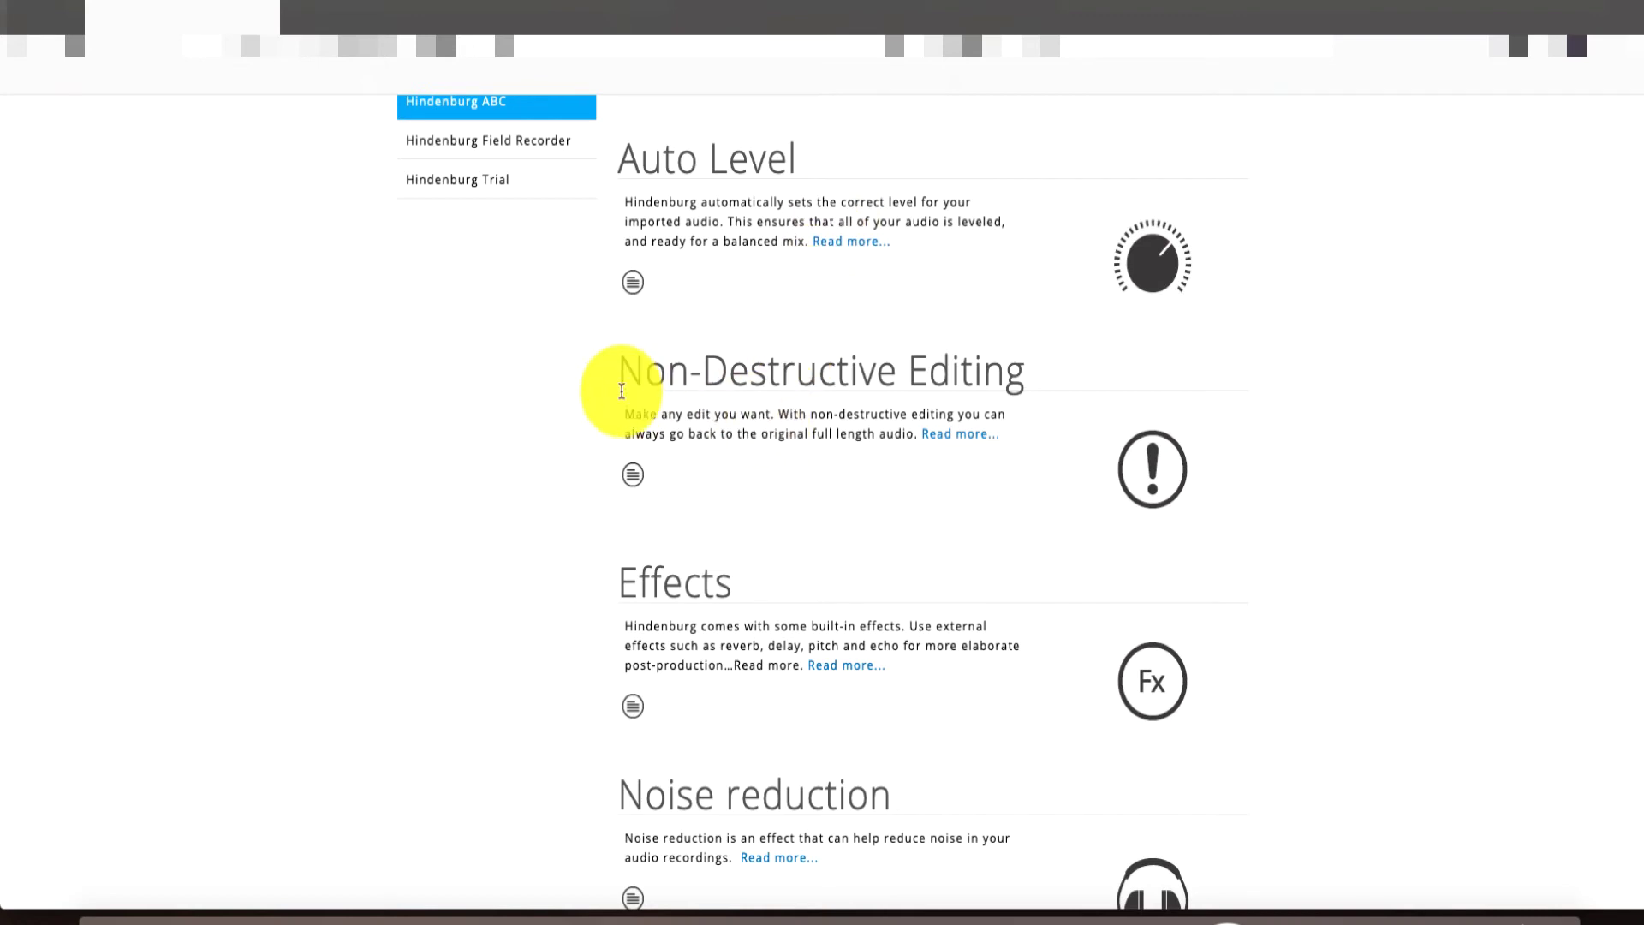
{"action": "scroll", "coordinate": [615, 625], "scroll_direction": "down", "scroll_amount": 1}
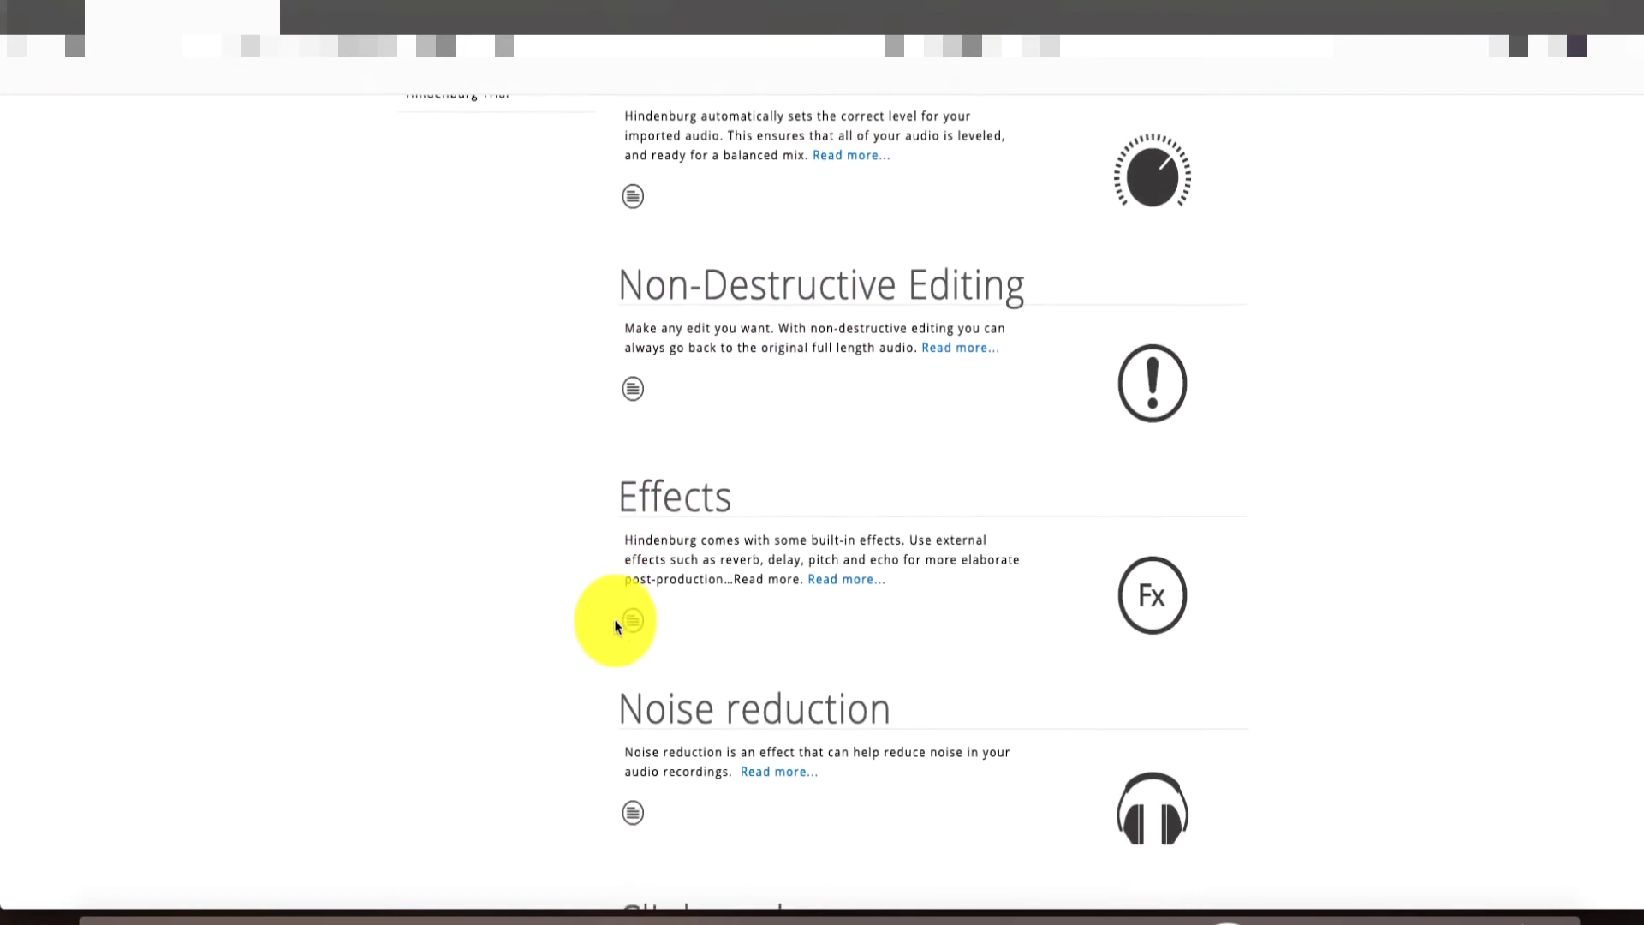
{"action": "scroll", "coordinate": [615, 624], "scroll_direction": "down", "scroll_amount": 4}
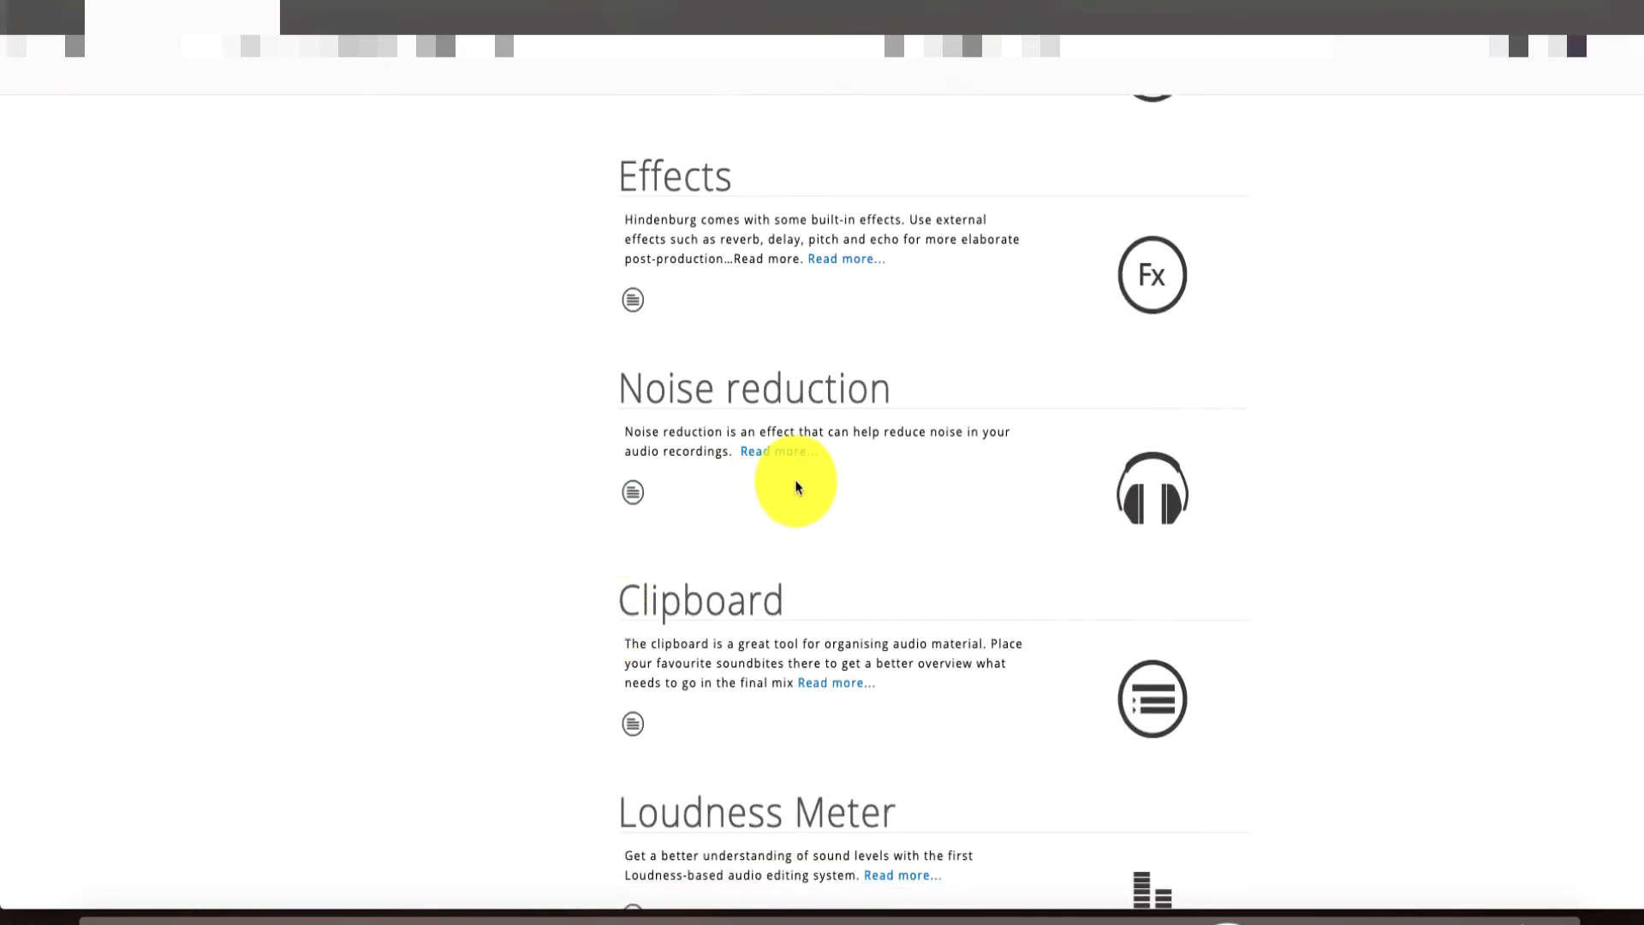
{"action": "scroll", "coordinate": [796, 487], "scroll_direction": "down", "scroll_amount": 2}
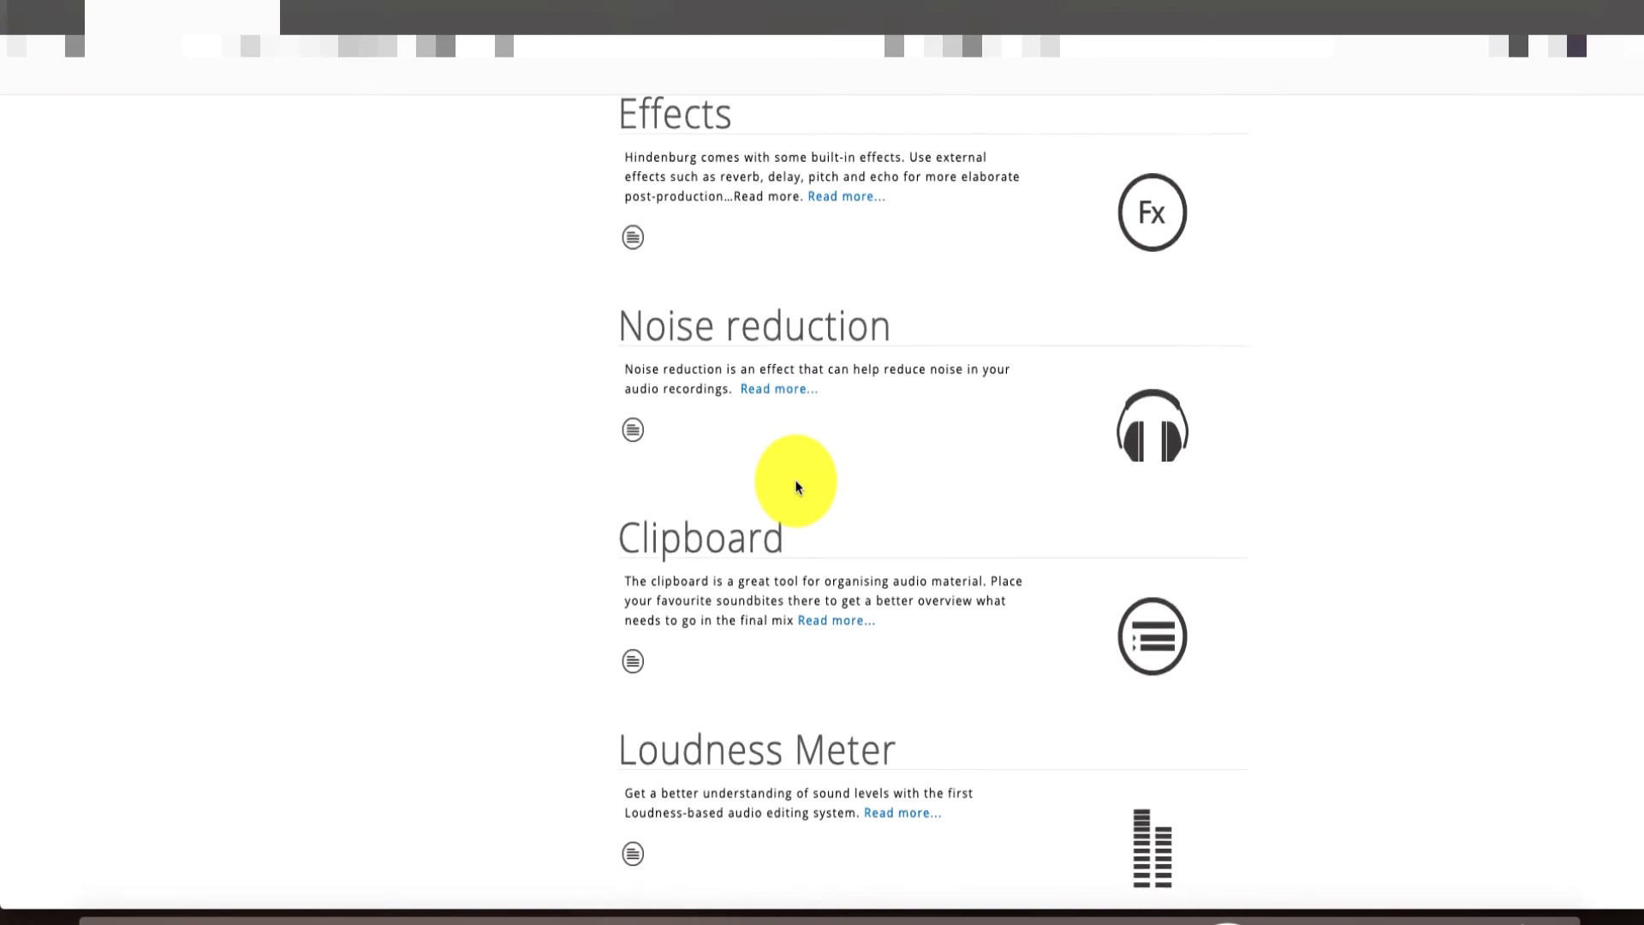
{"action": "scroll", "coordinate": [796, 487], "scroll_direction": "down", "scroll_amount": 1}
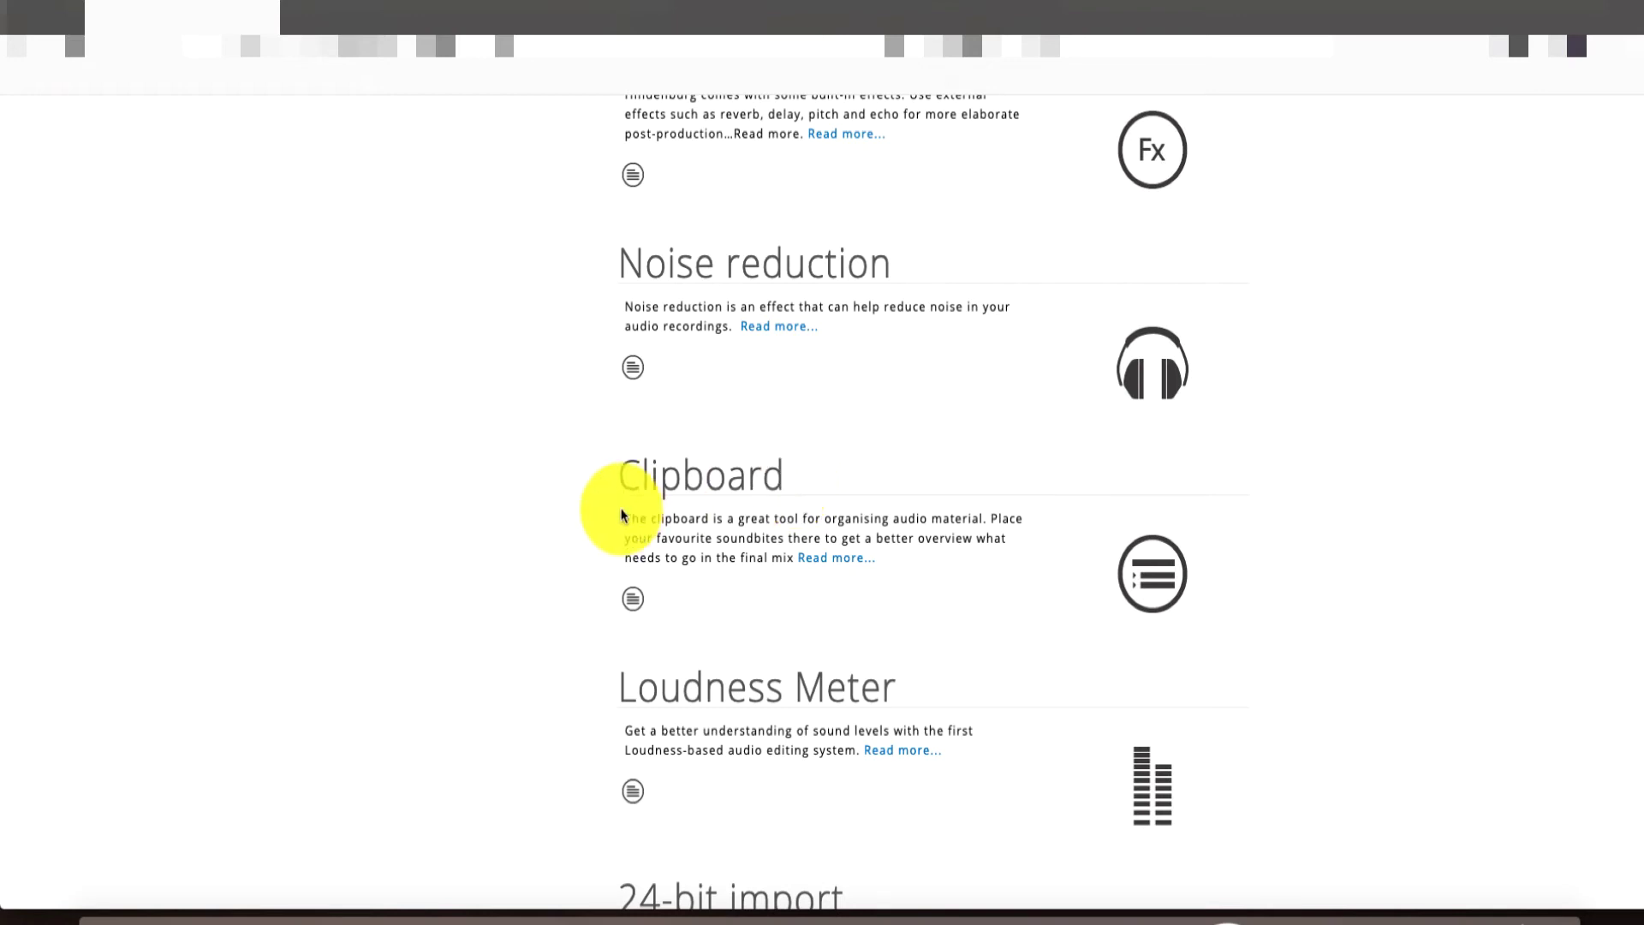
{"action": "scroll", "coordinate": [589, 507], "scroll_direction": "down", "scroll_amount": 2}
{"action": "scroll", "coordinate": [623, 514], "scroll_direction": "down", "scroll_amount": 5}
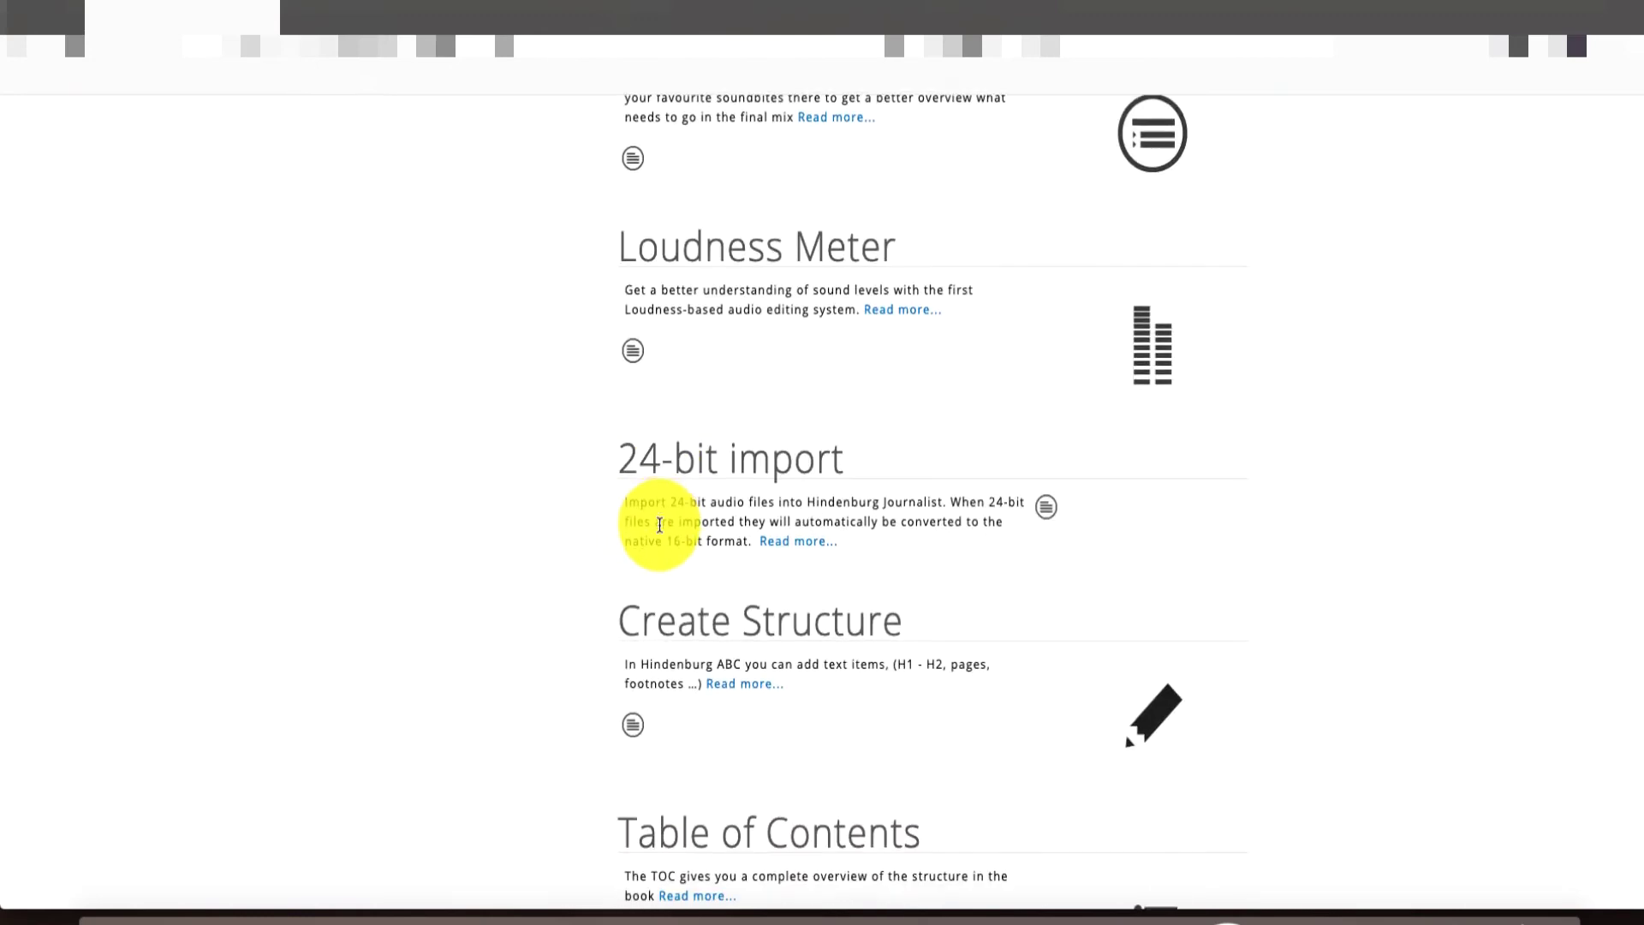
{"action": "scroll", "coordinate": [660, 527], "scroll_direction": "down", "scroll_amount": 7}
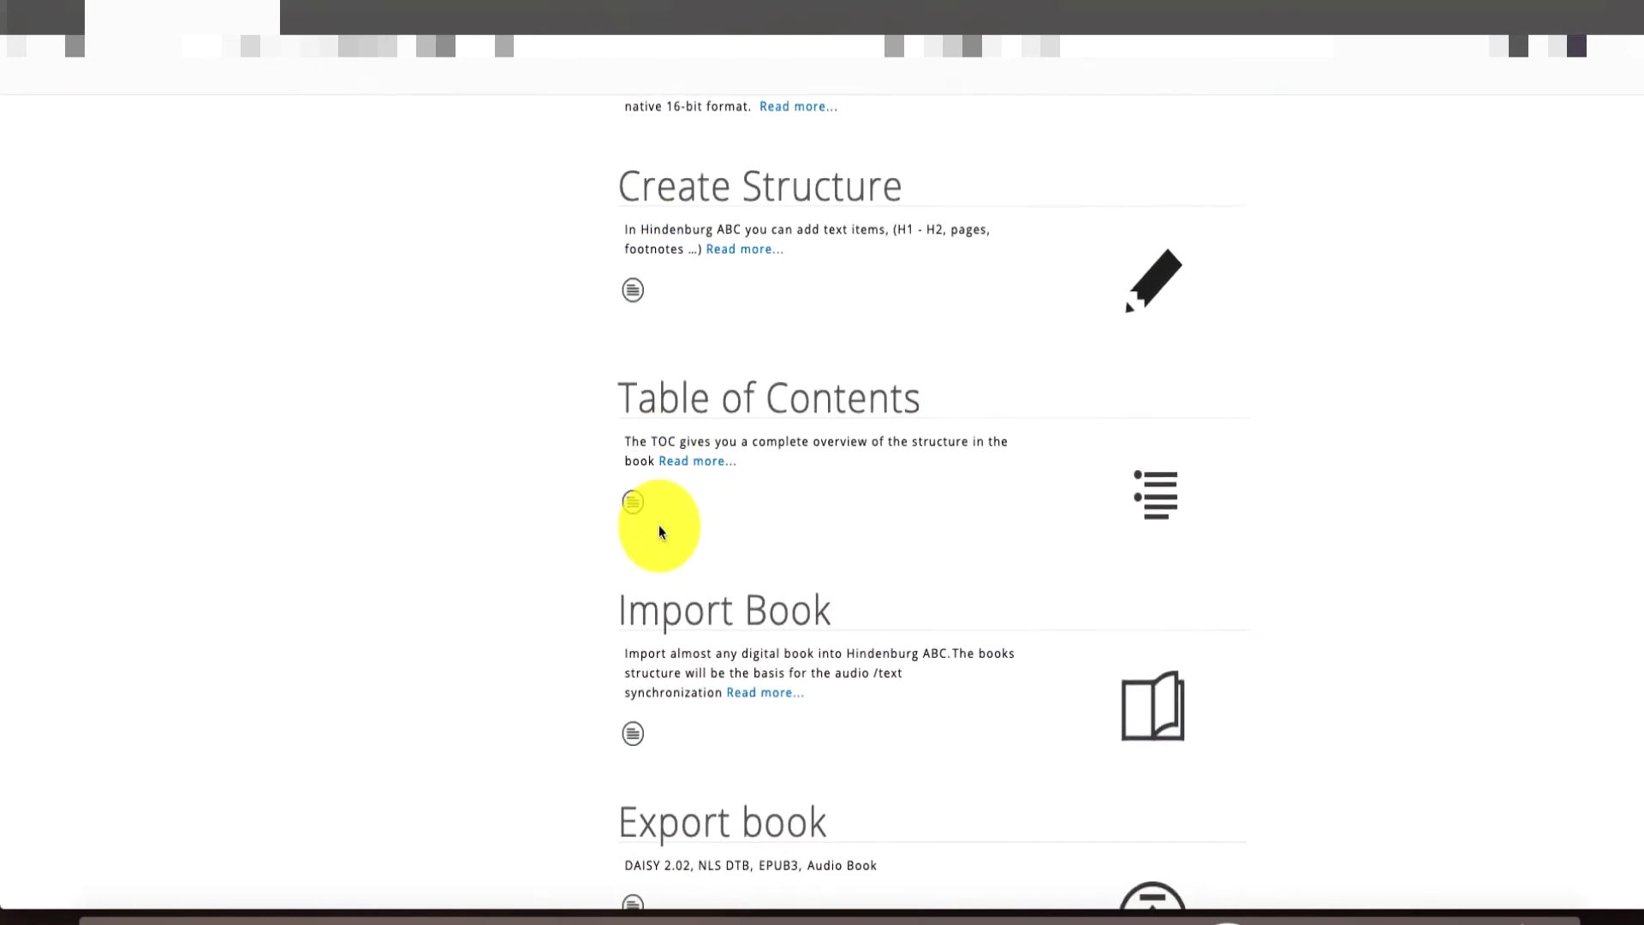
{"action": "scroll", "coordinate": [659, 526], "scroll_direction": "down", "scroll_amount": 3}
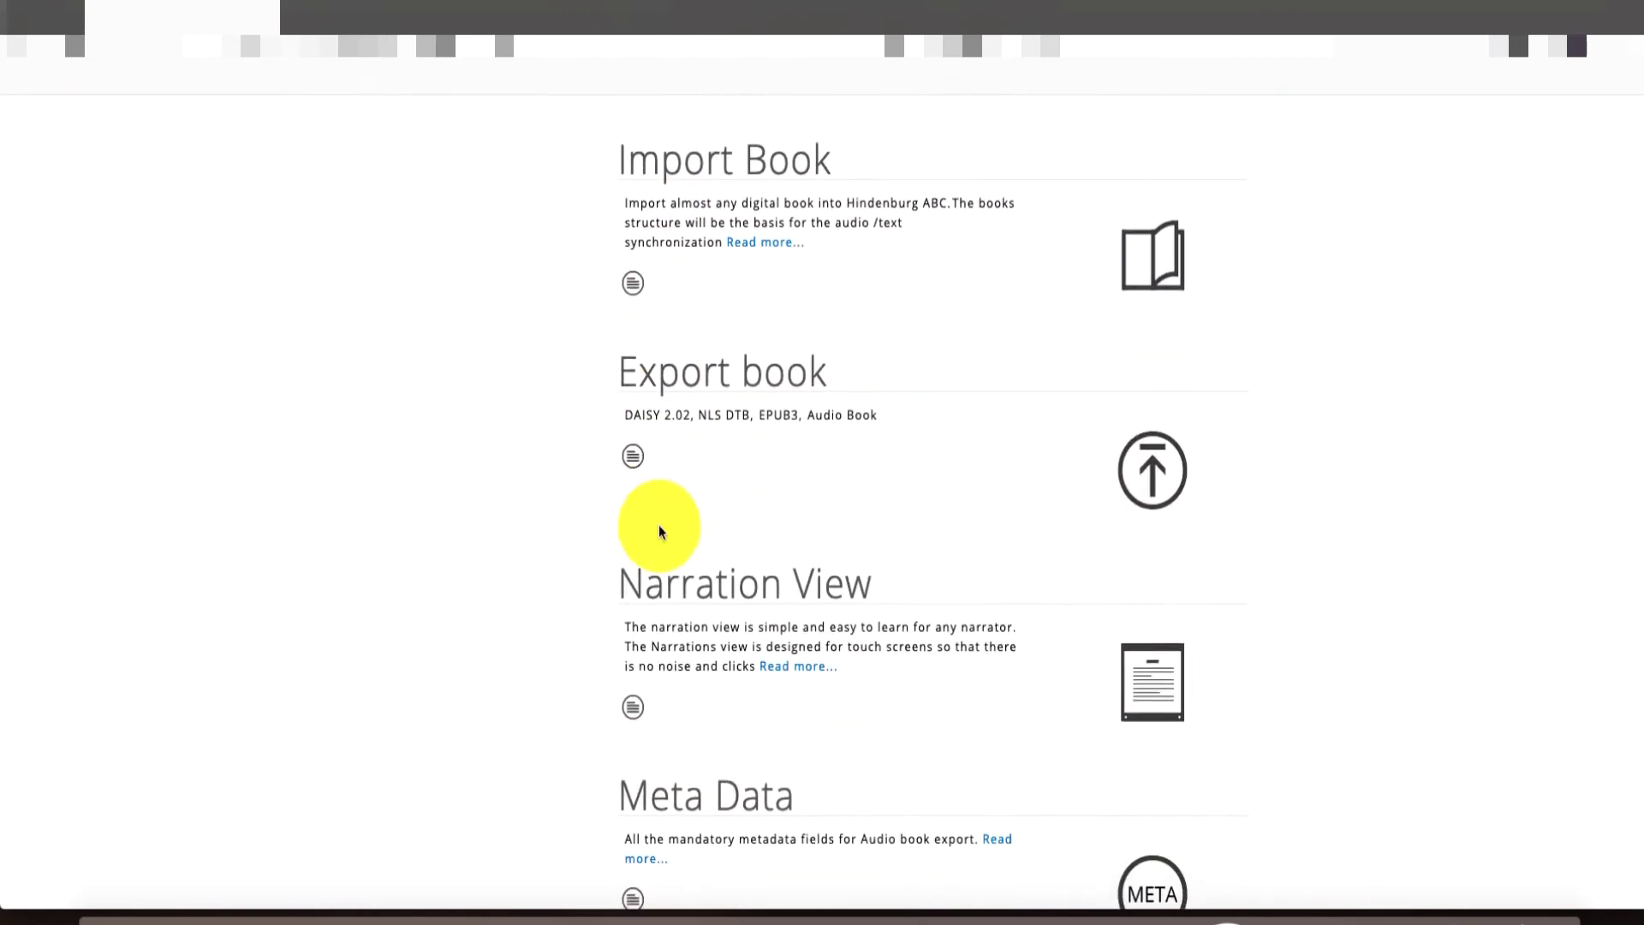
{"action": "scroll", "coordinate": [660, 526], "scroll_direction": "down", "scroll_amount": 7}
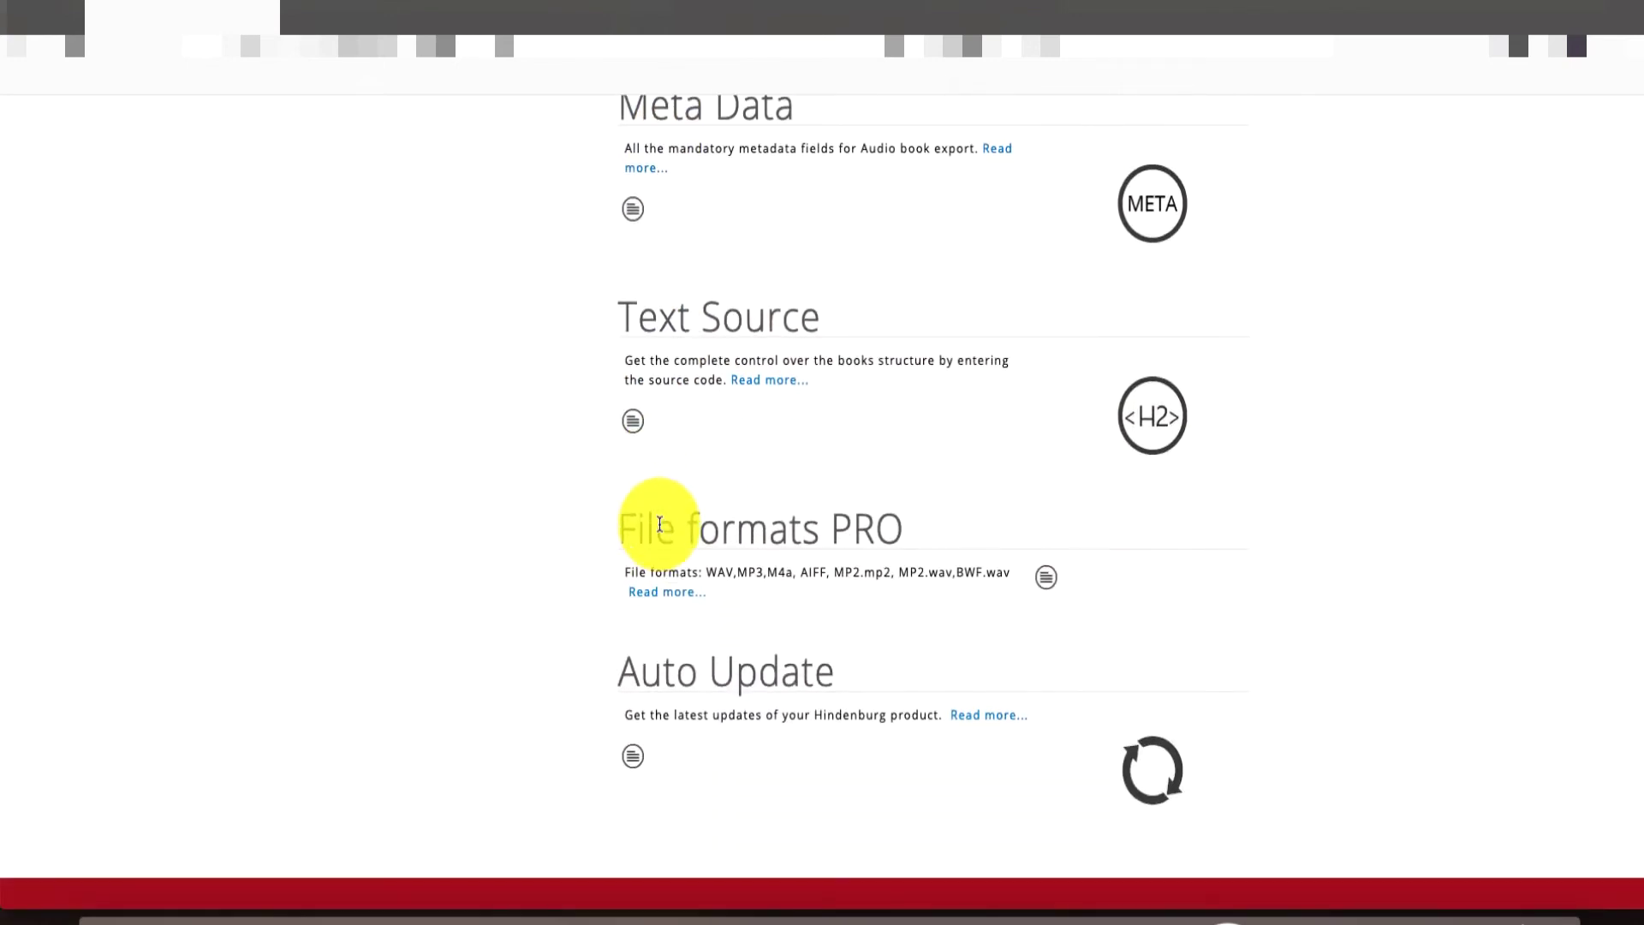
{"action": "scroll", "coordinate": [659, 524], "scroll_direction": "down", "scroll_amount": 4}
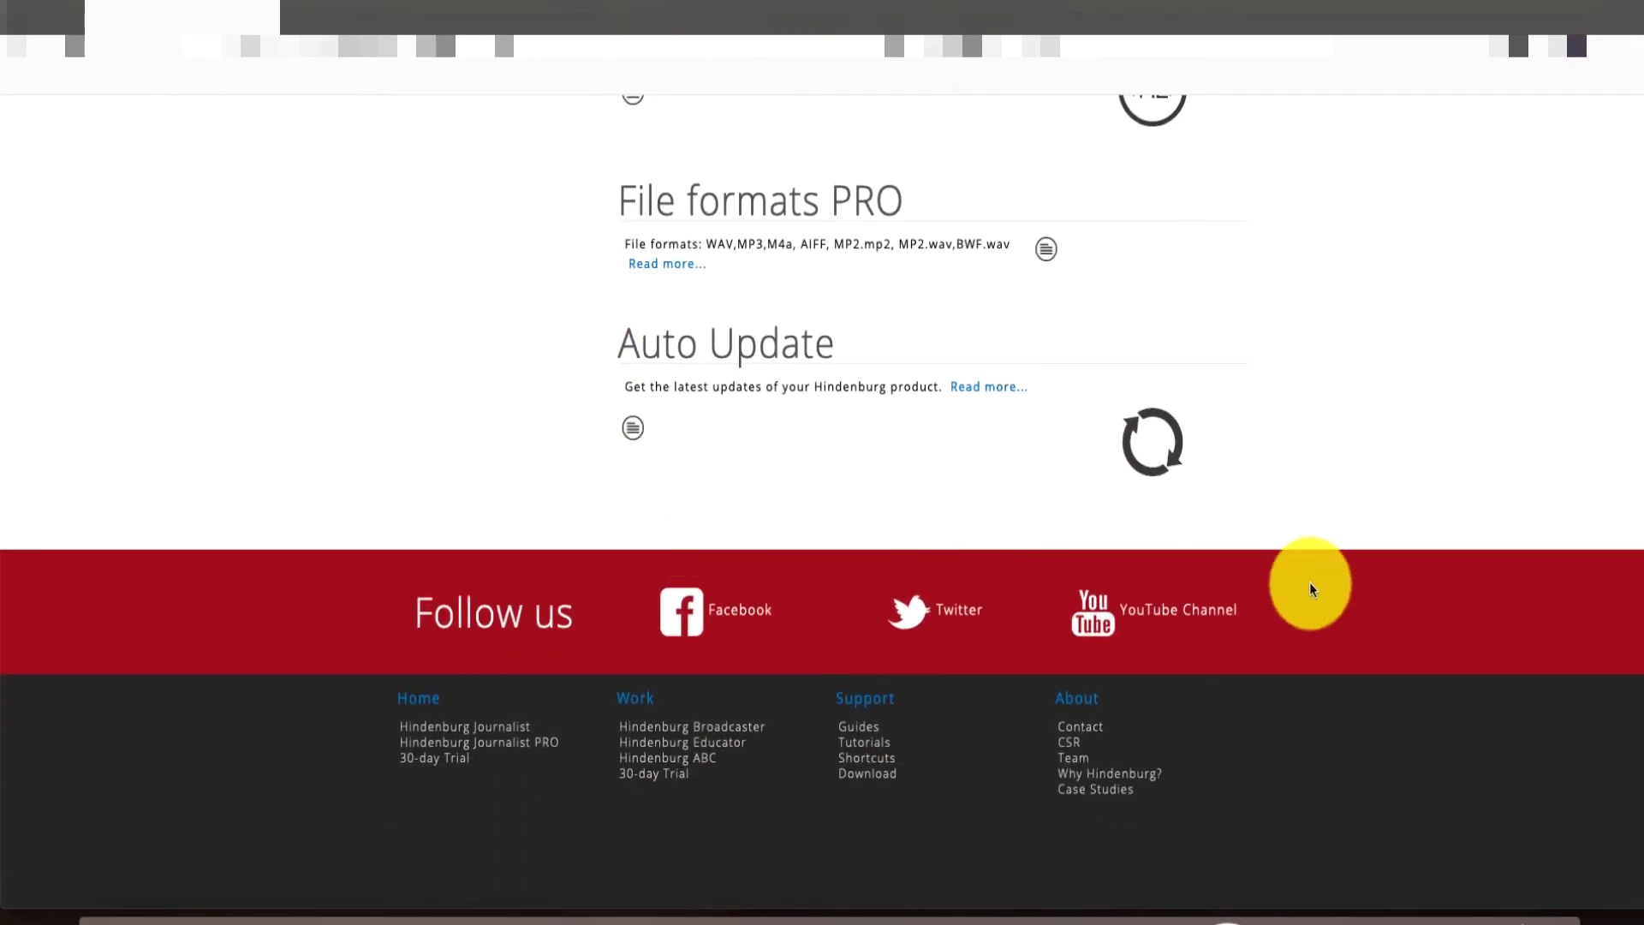
Step: Recheck the Narration View feature, then return to Audio Book Creator from the Dock
{"action": "scroll", "coordinate": [1619, 745], "scroll_direction": "up", "scroll_amount": 20}
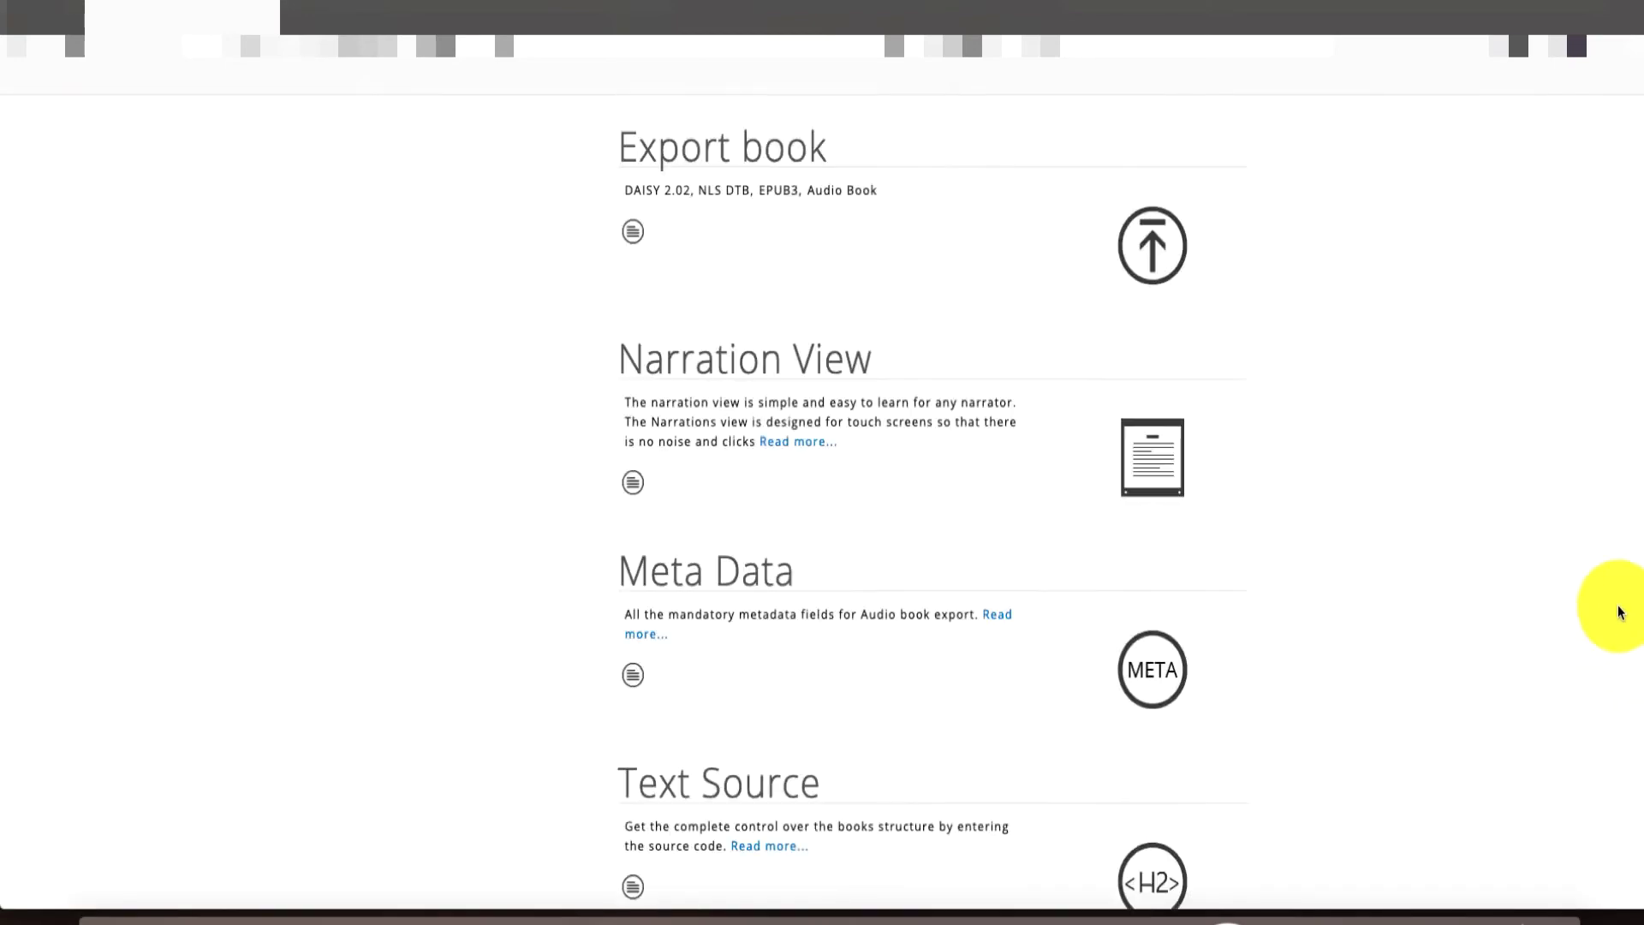
{"action": "scroll", "coordinate": [1580, 313], "scroll_direction": "up", "scroll_amount": 10}
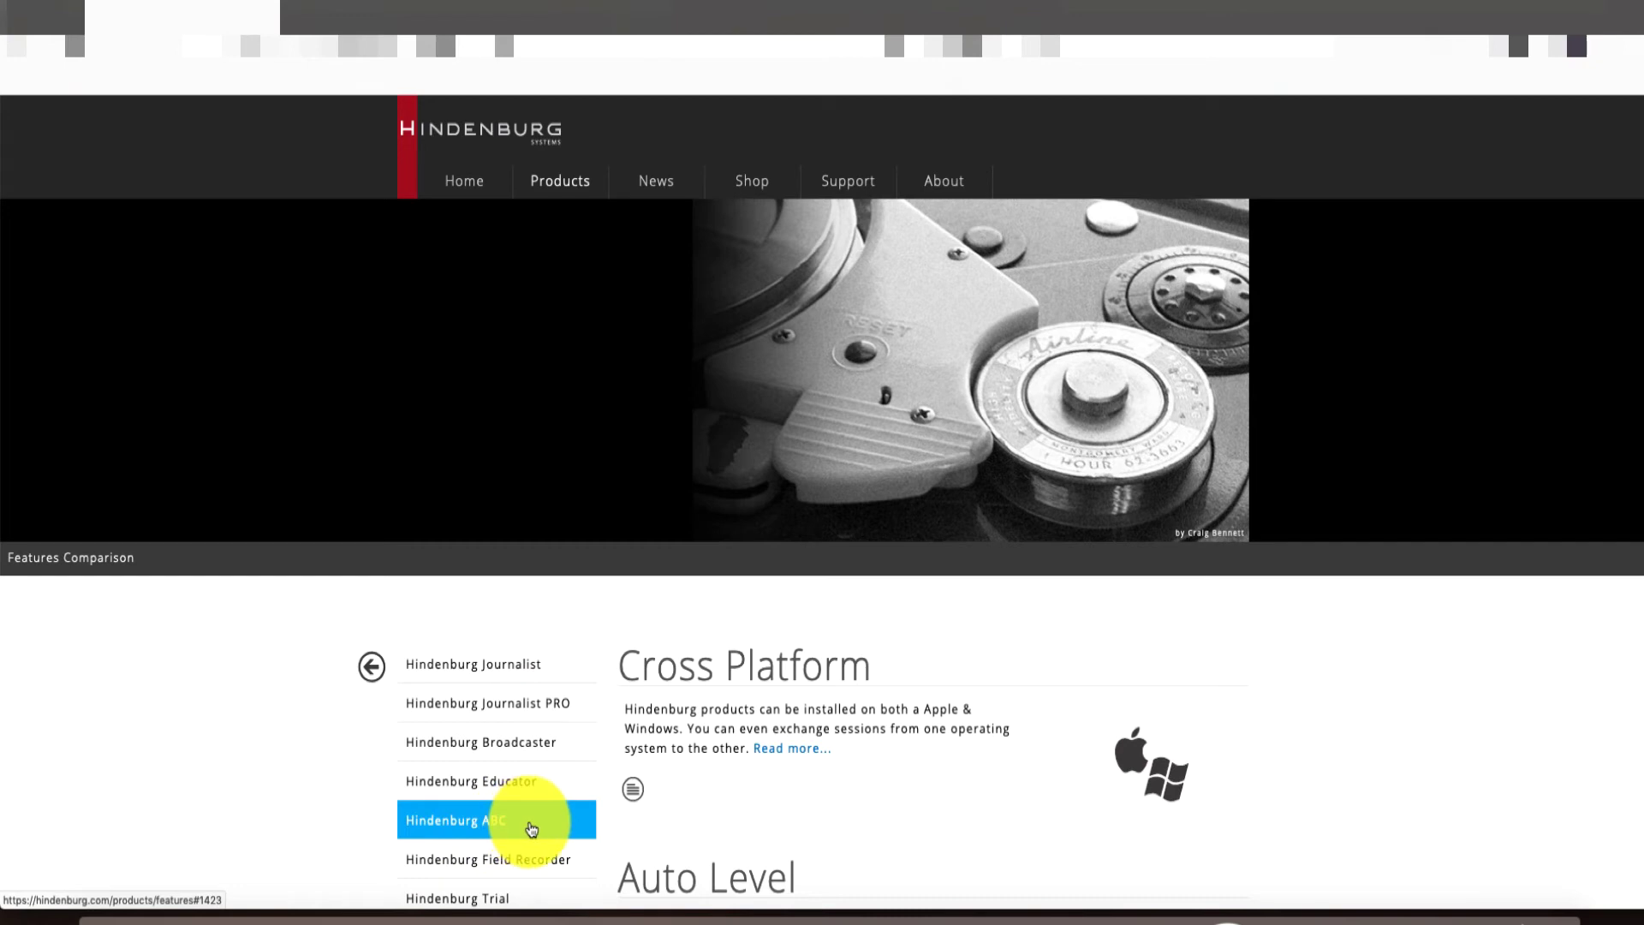
{"action": "scroll", "coordinate": [539, 827], "scroll_direction": "down", "scroll_amount": 1}
{"action": "scroll", "coordinate": [561, 818], "scroll_direction": "down", "scroll_amount": 2}
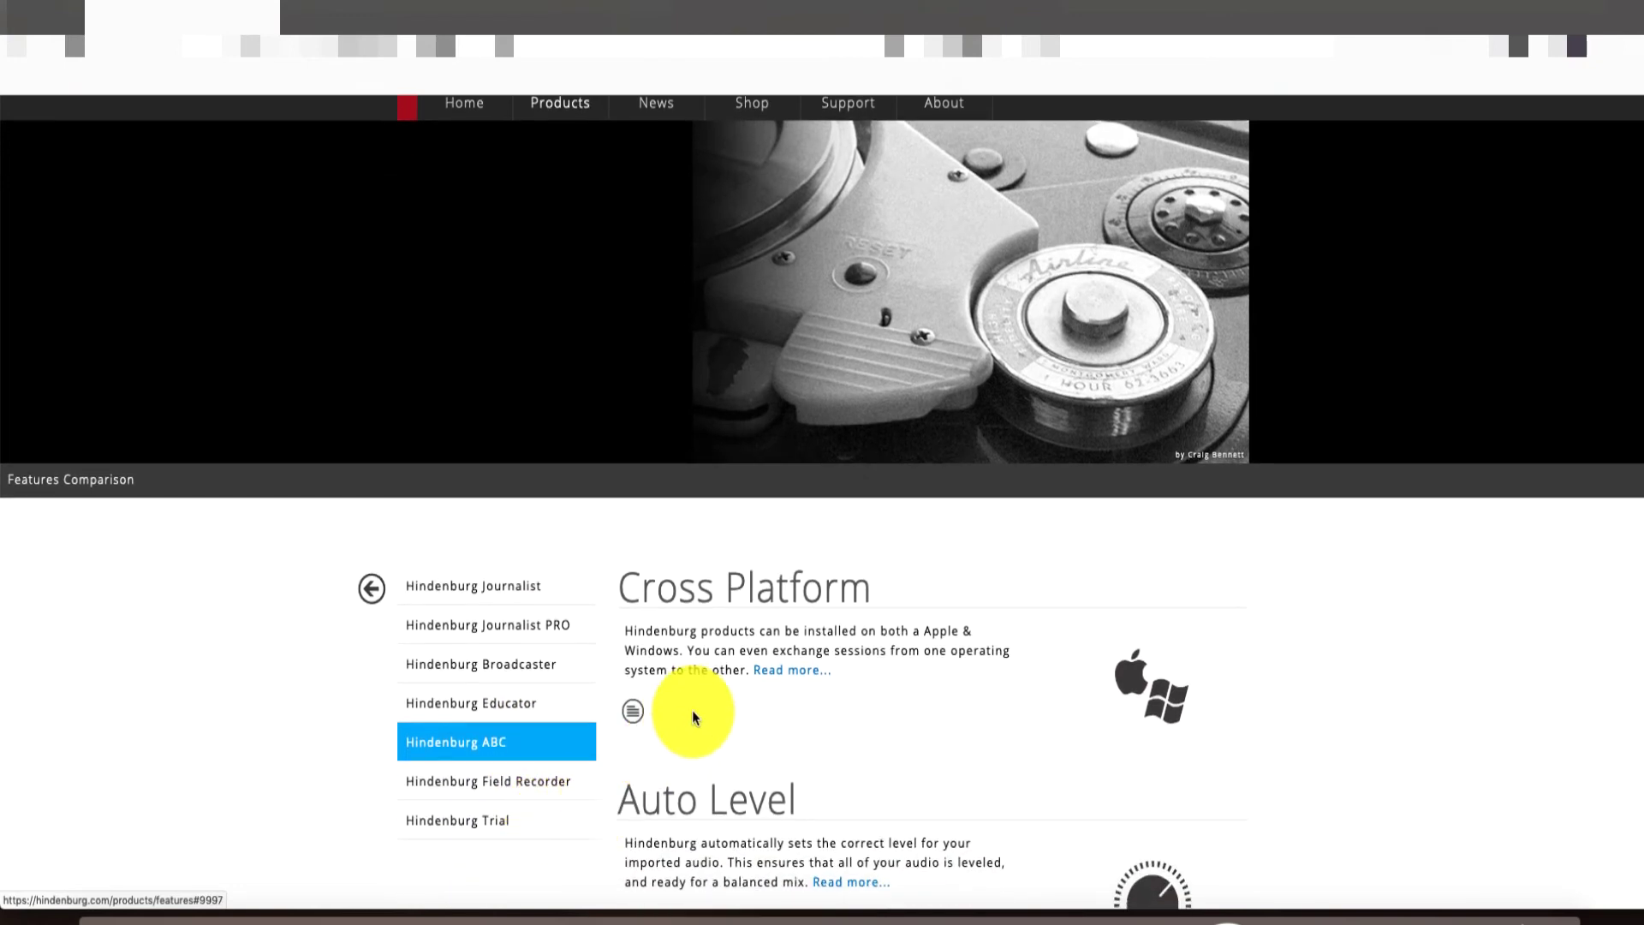
{"action": "scroll", "coordinate": [692, 711], "scroll_direction": "down", "scroll_amount": 2}
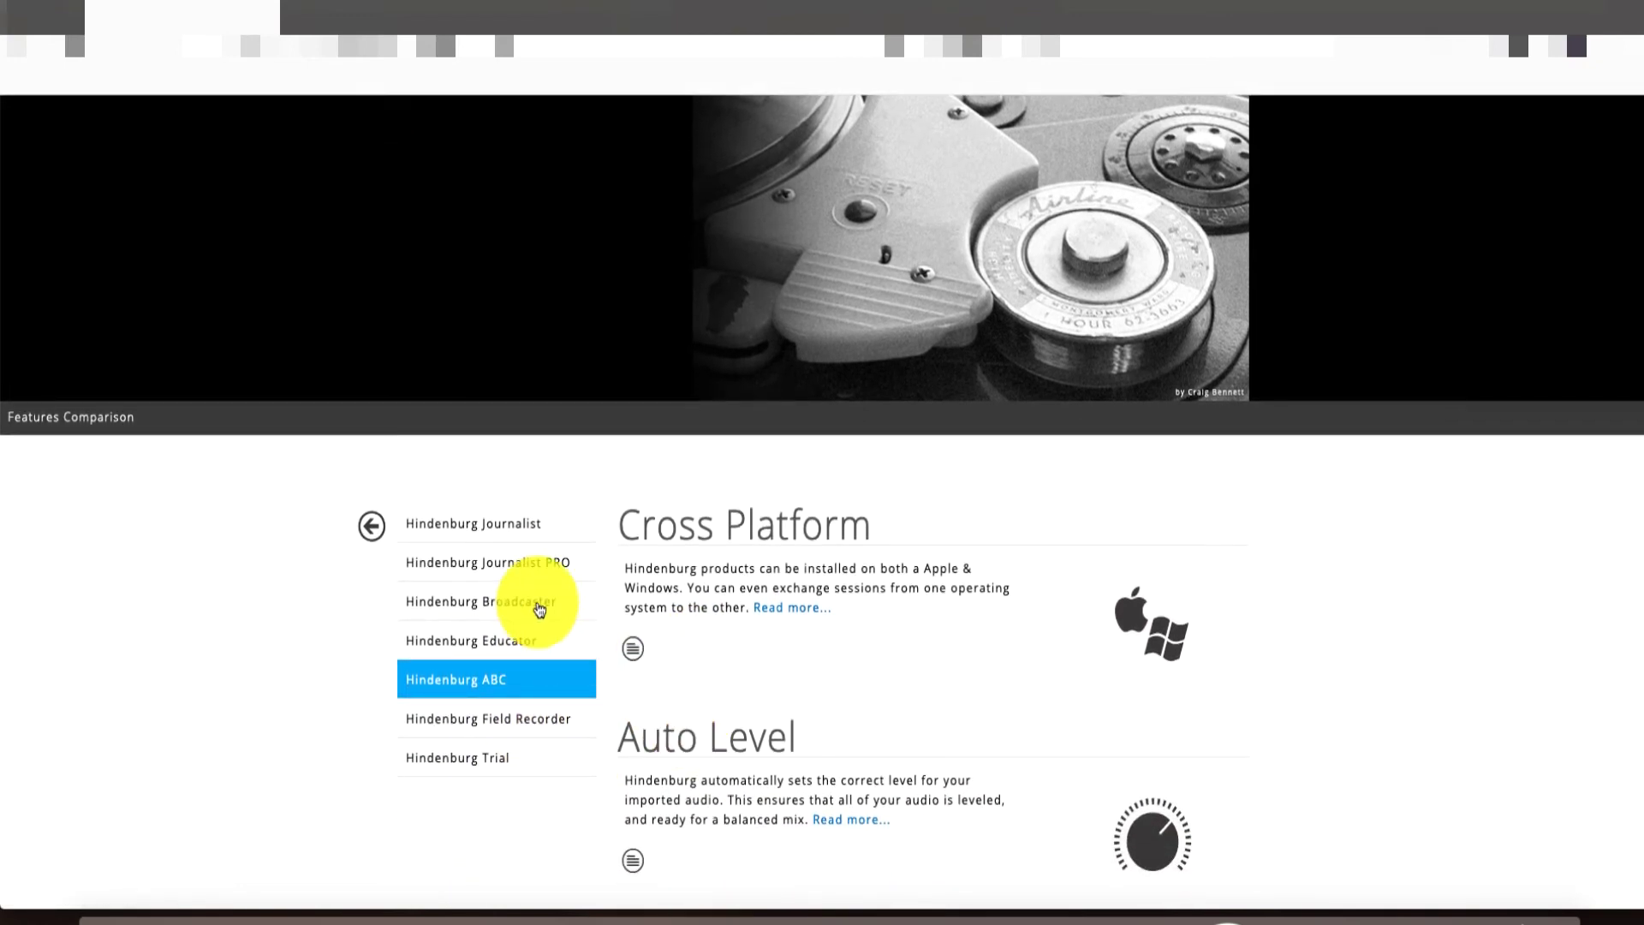
{"action": "left_click", "coordinate": [1223, 920]}
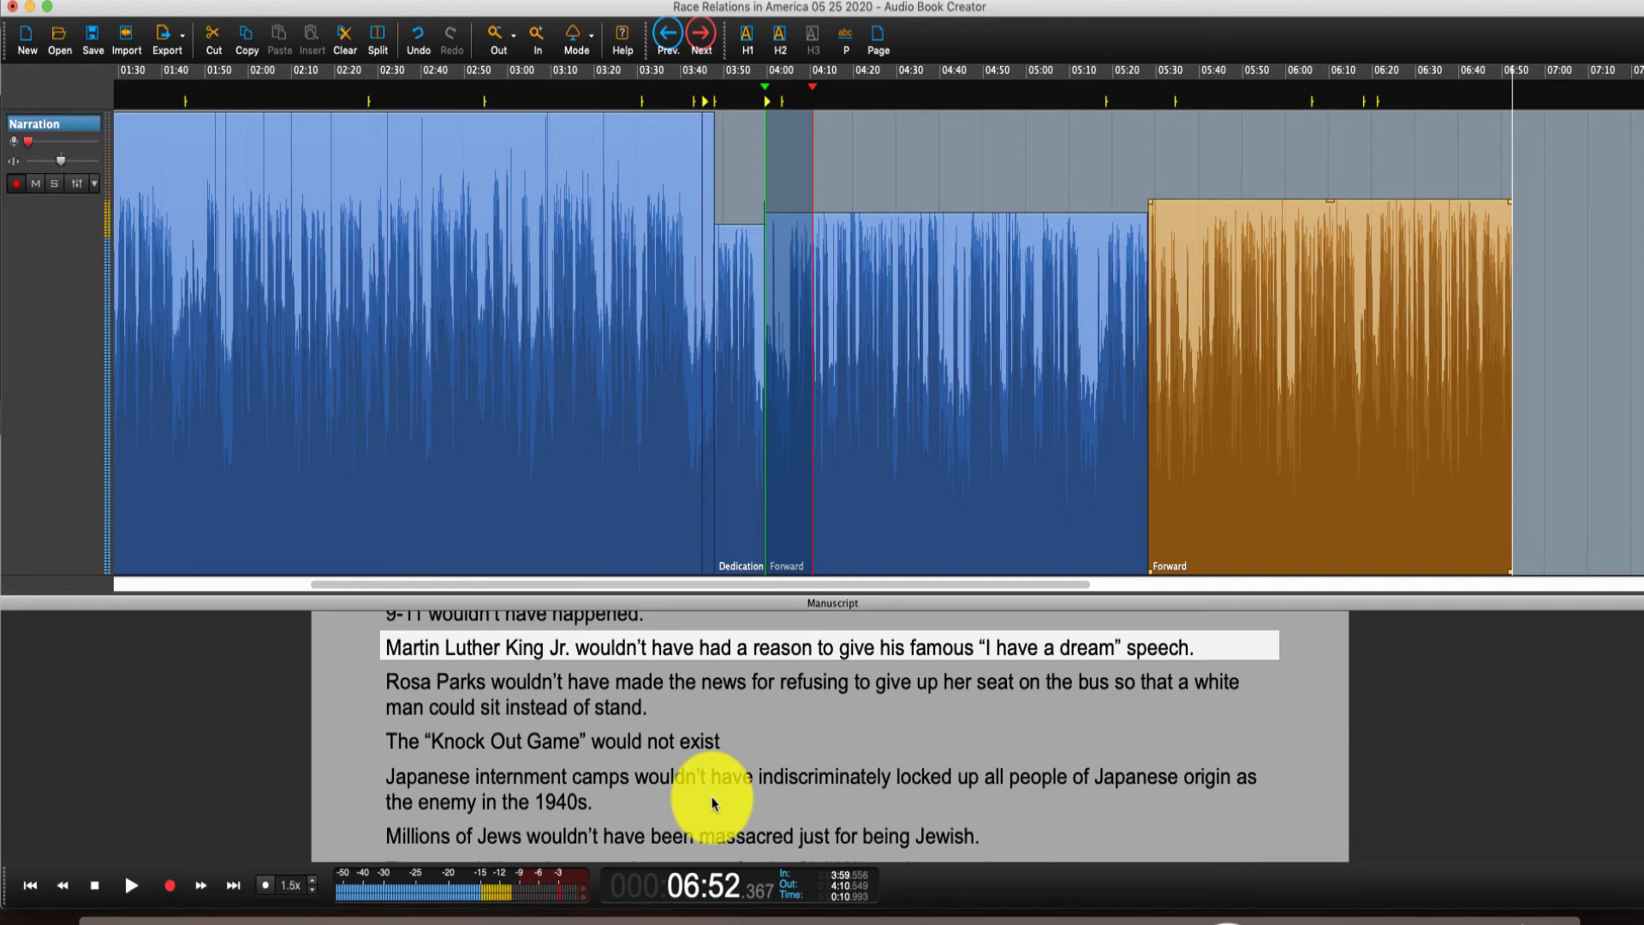
Step: Zoom the timeline out and open the full-screen Narration View from the View menu
{"action": "scroll", "coordinate": [598, 393], "scroll_direction": "down", "scroll_amount": 3}
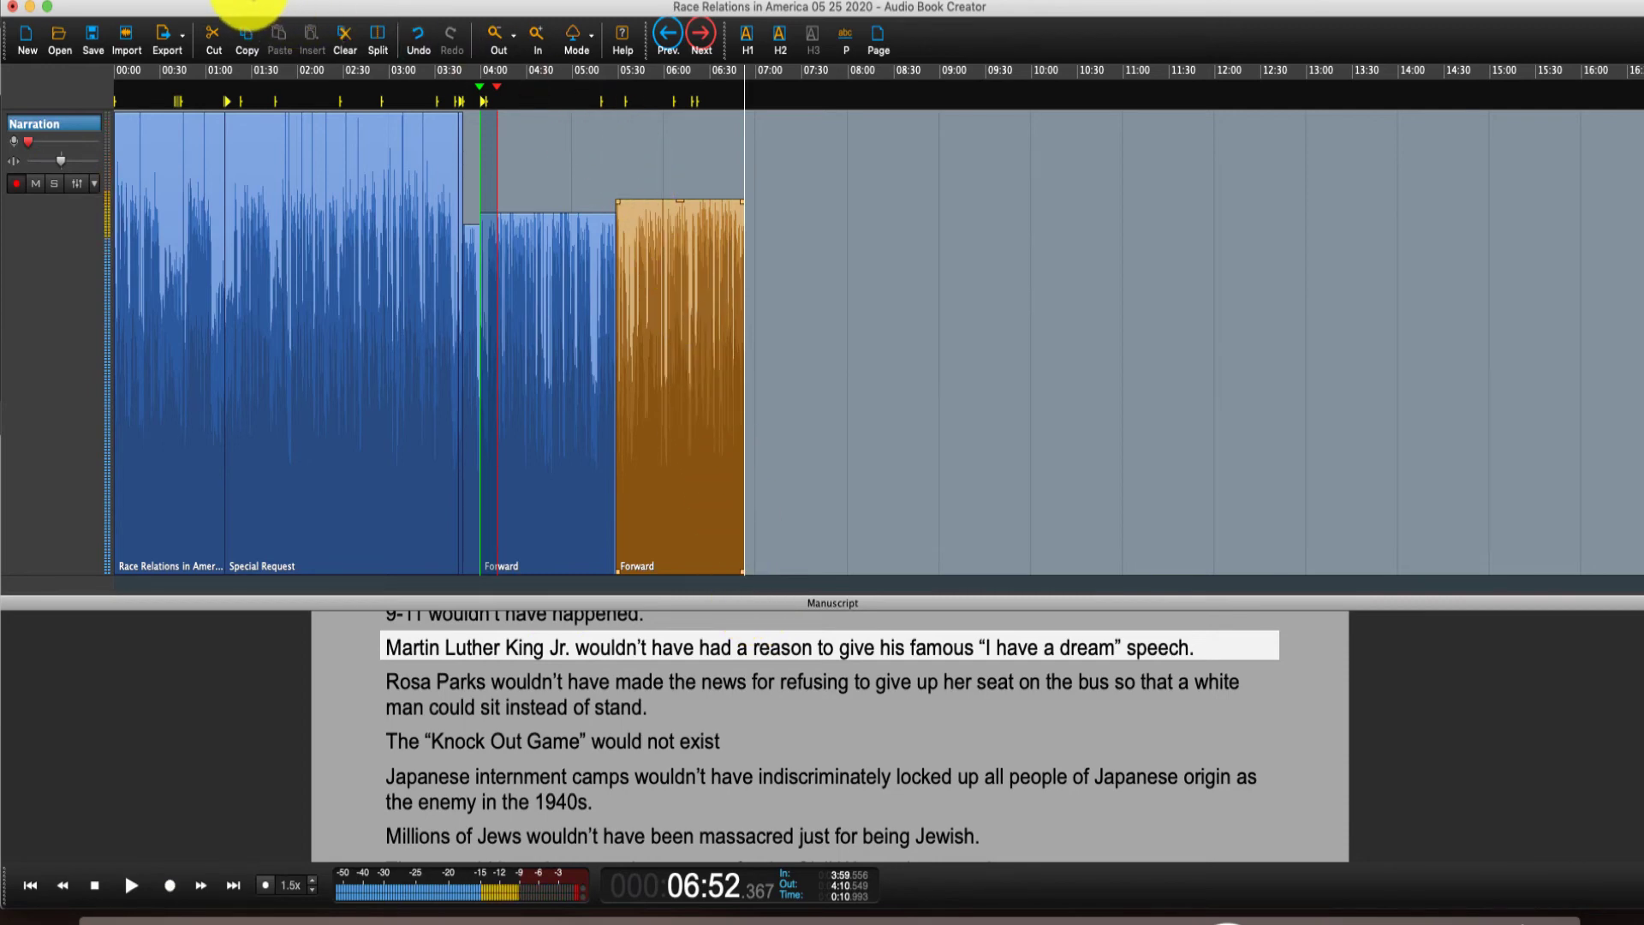
{"action": "left_click", "coordinate": [246, 4]}
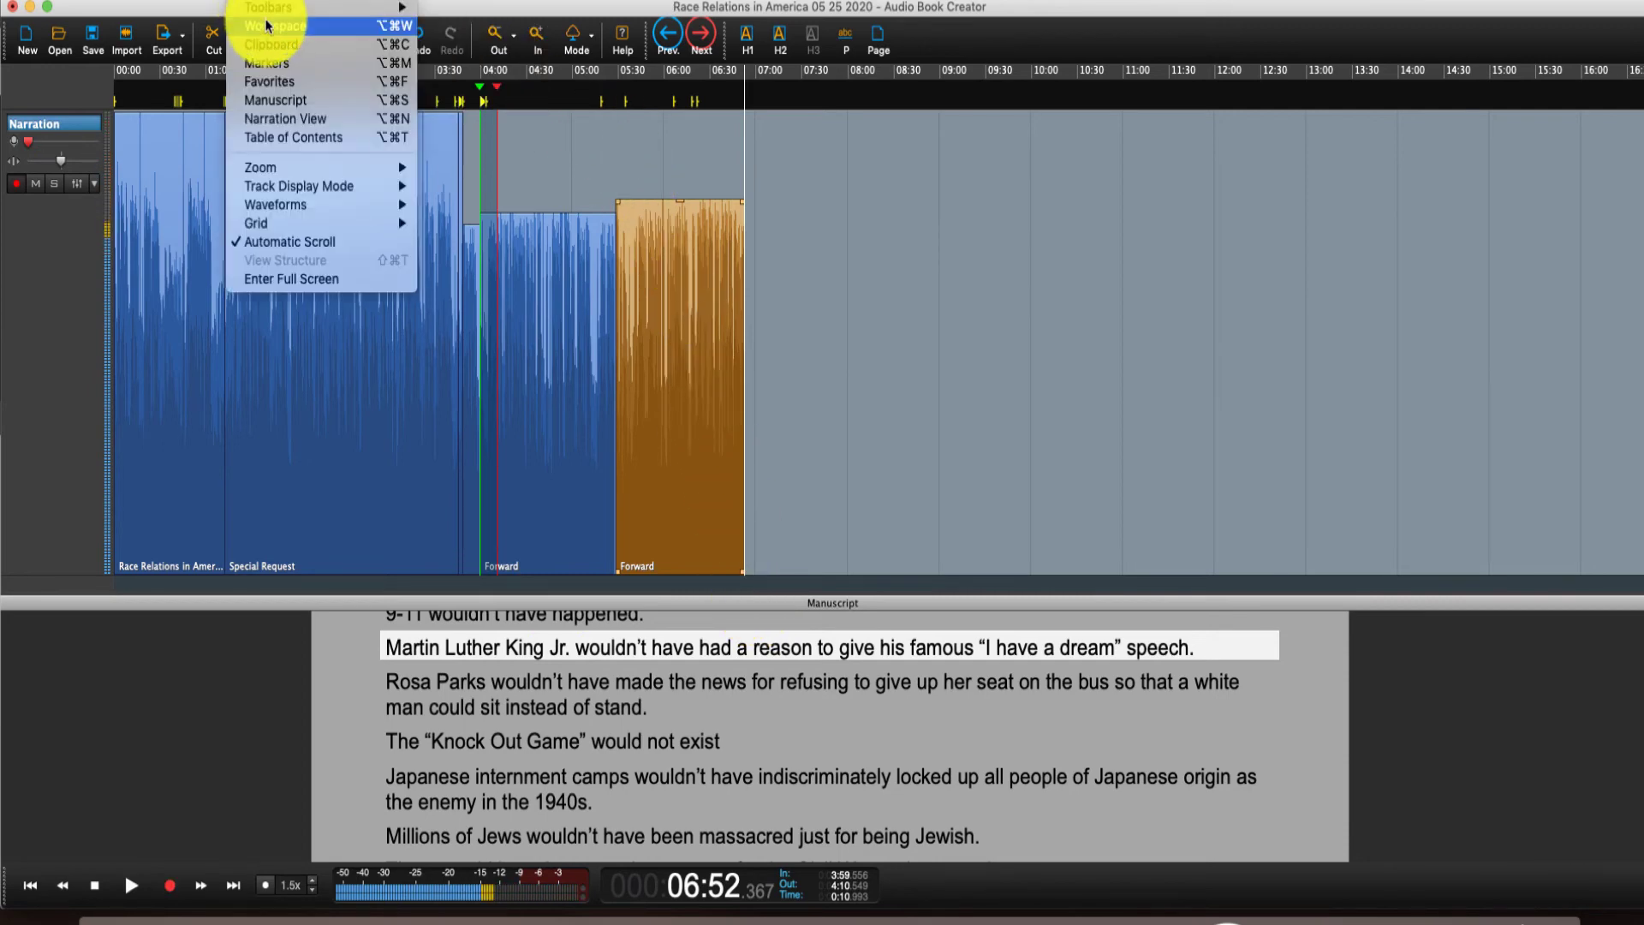
{"action": "left_click", "coordinate": [279, 121]}
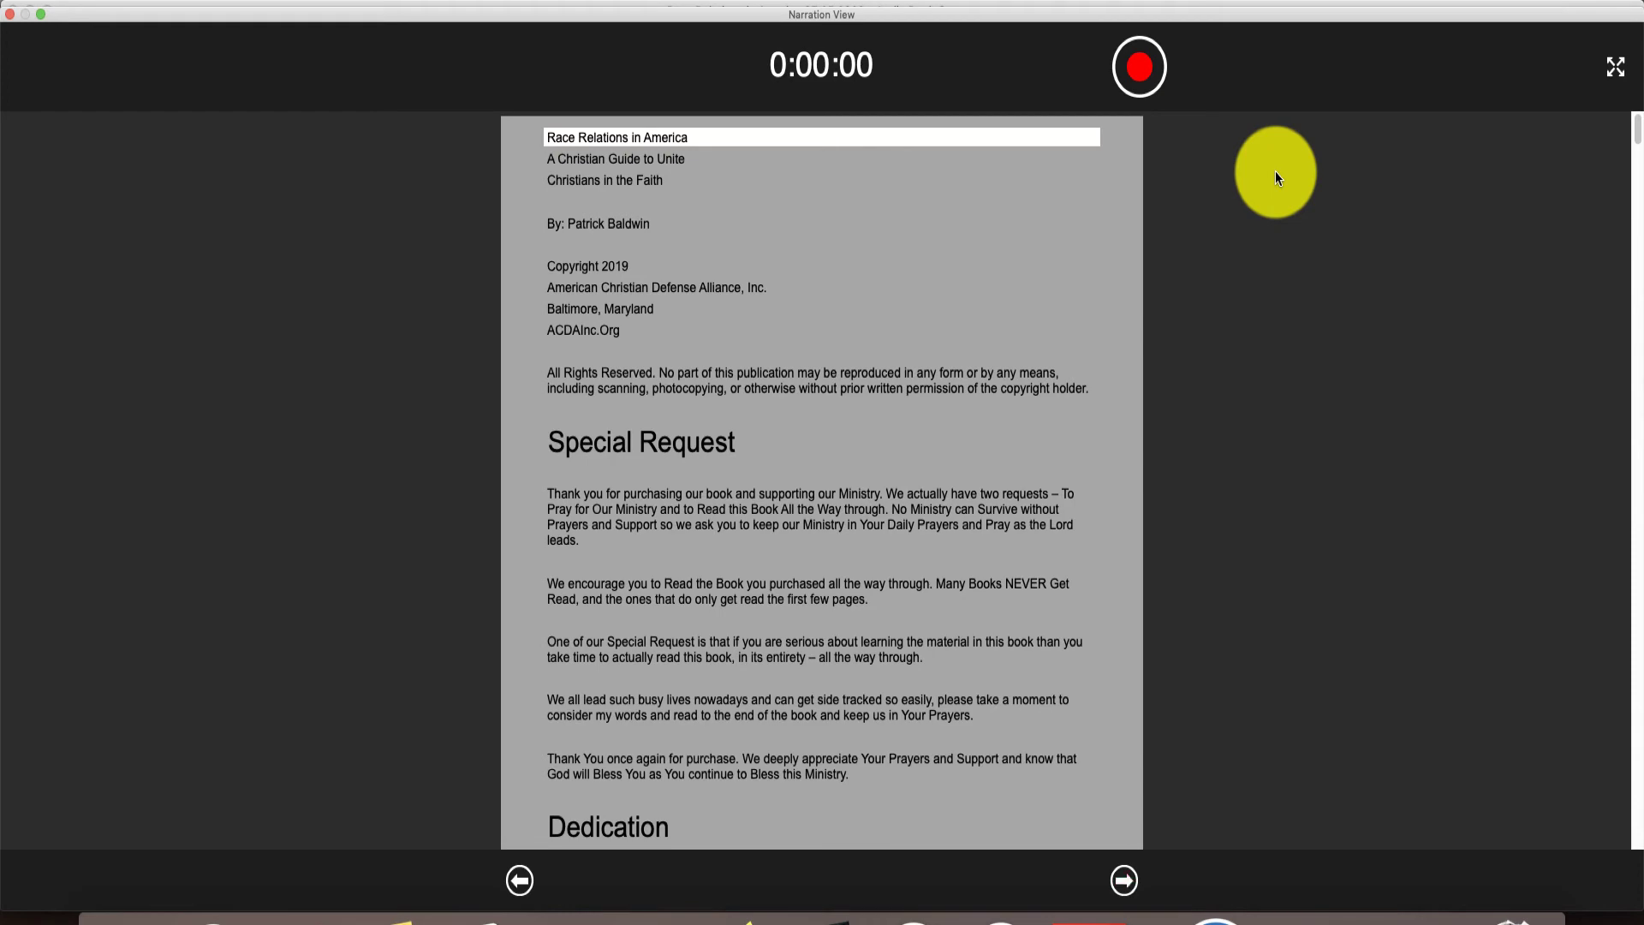
Step: Scroll the manuscript to the Forward chapter and set narration to start at its heading (0:03:59)
{"action": "scroll", "coordinate": [945, 550], "scroll_direction": "down", "scroll_amount": 2}
{"action": "scroll", "coordinate": [946, 550], "scroll_direction": "down", "scroll_amount": 5}
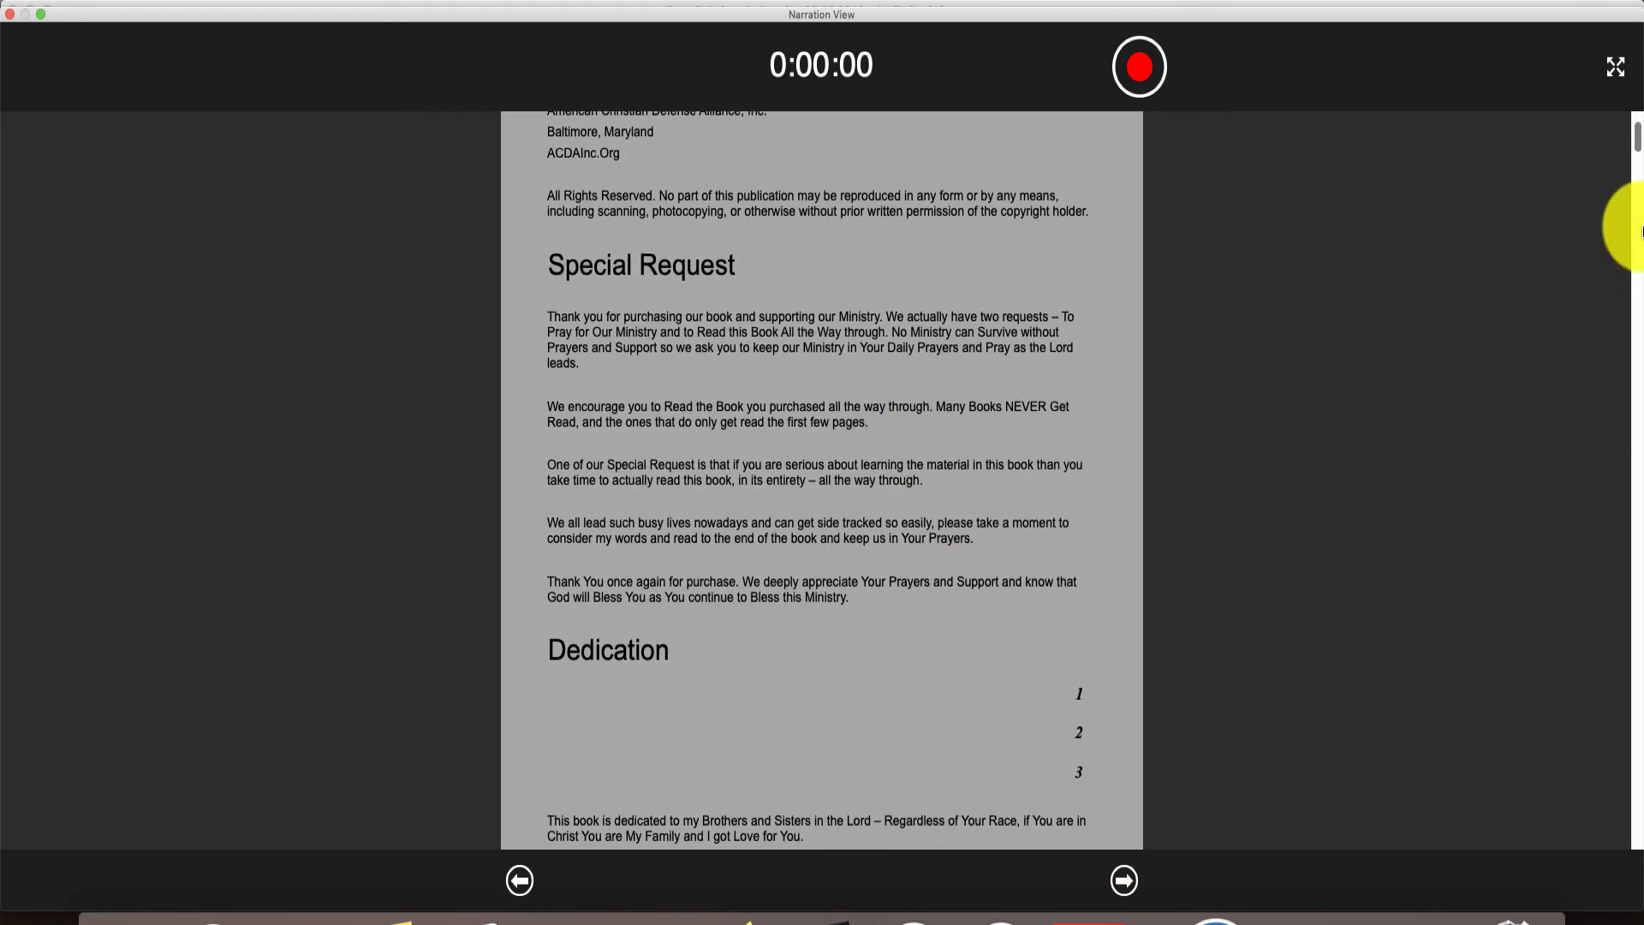
{"action": "left_click_drag", "start_coordinate": [1636, 135], "coordinate": [1623, 173]}
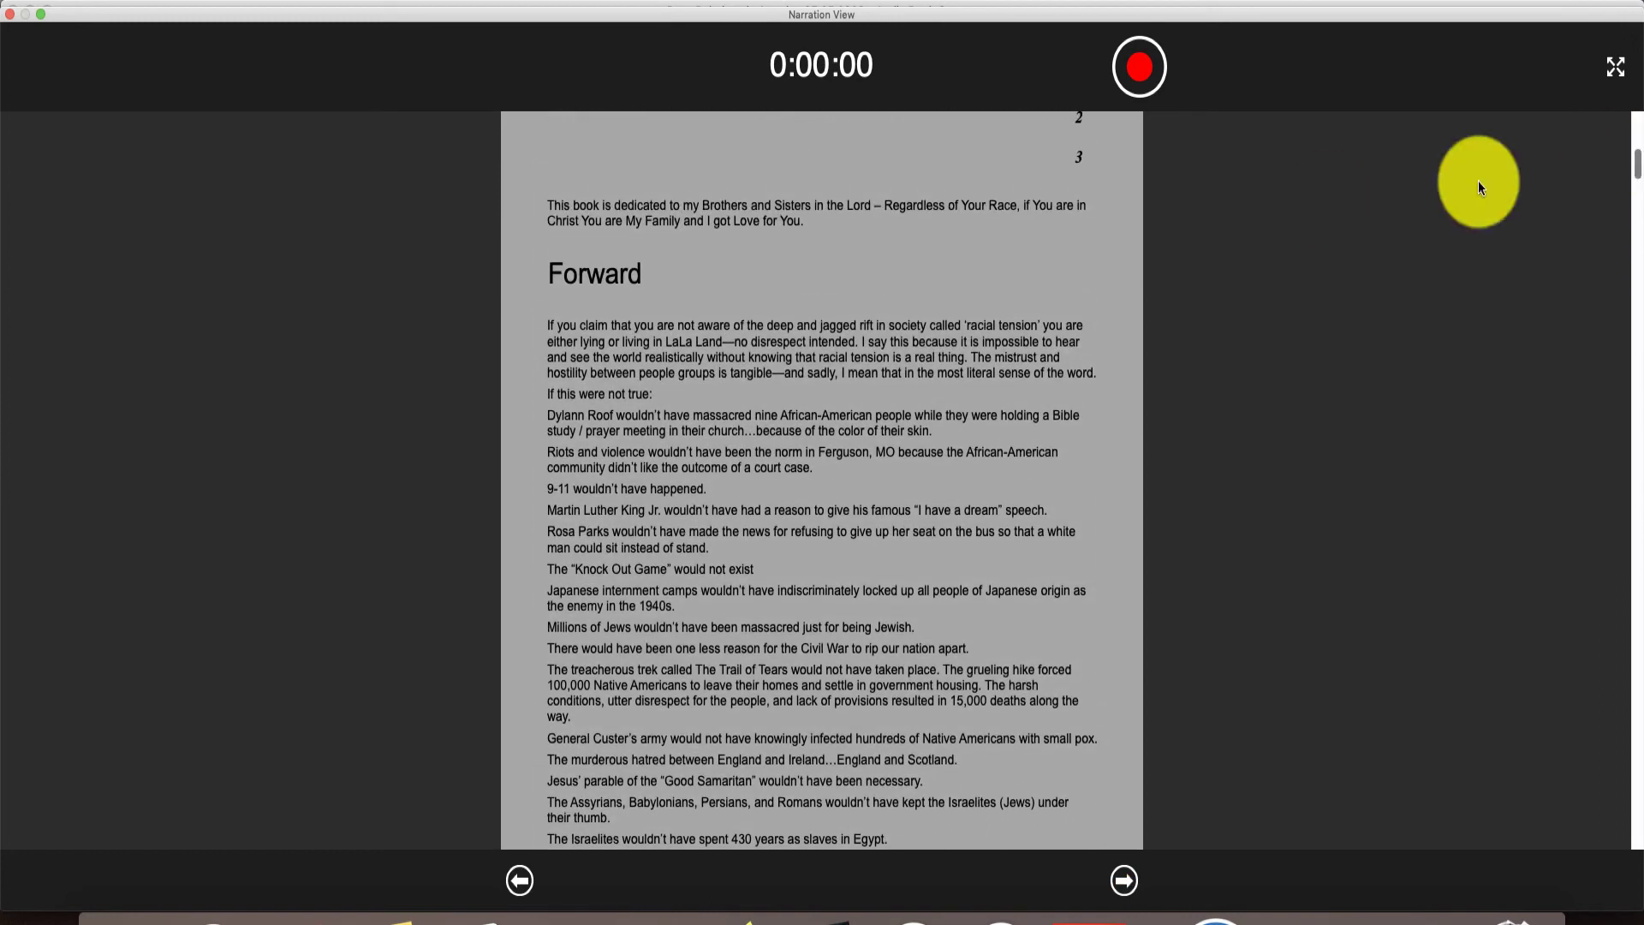
{"action": "left_click", "coordinate": [589, 277]}
{"action": "left_click", "coordinate": [1125, 880]}
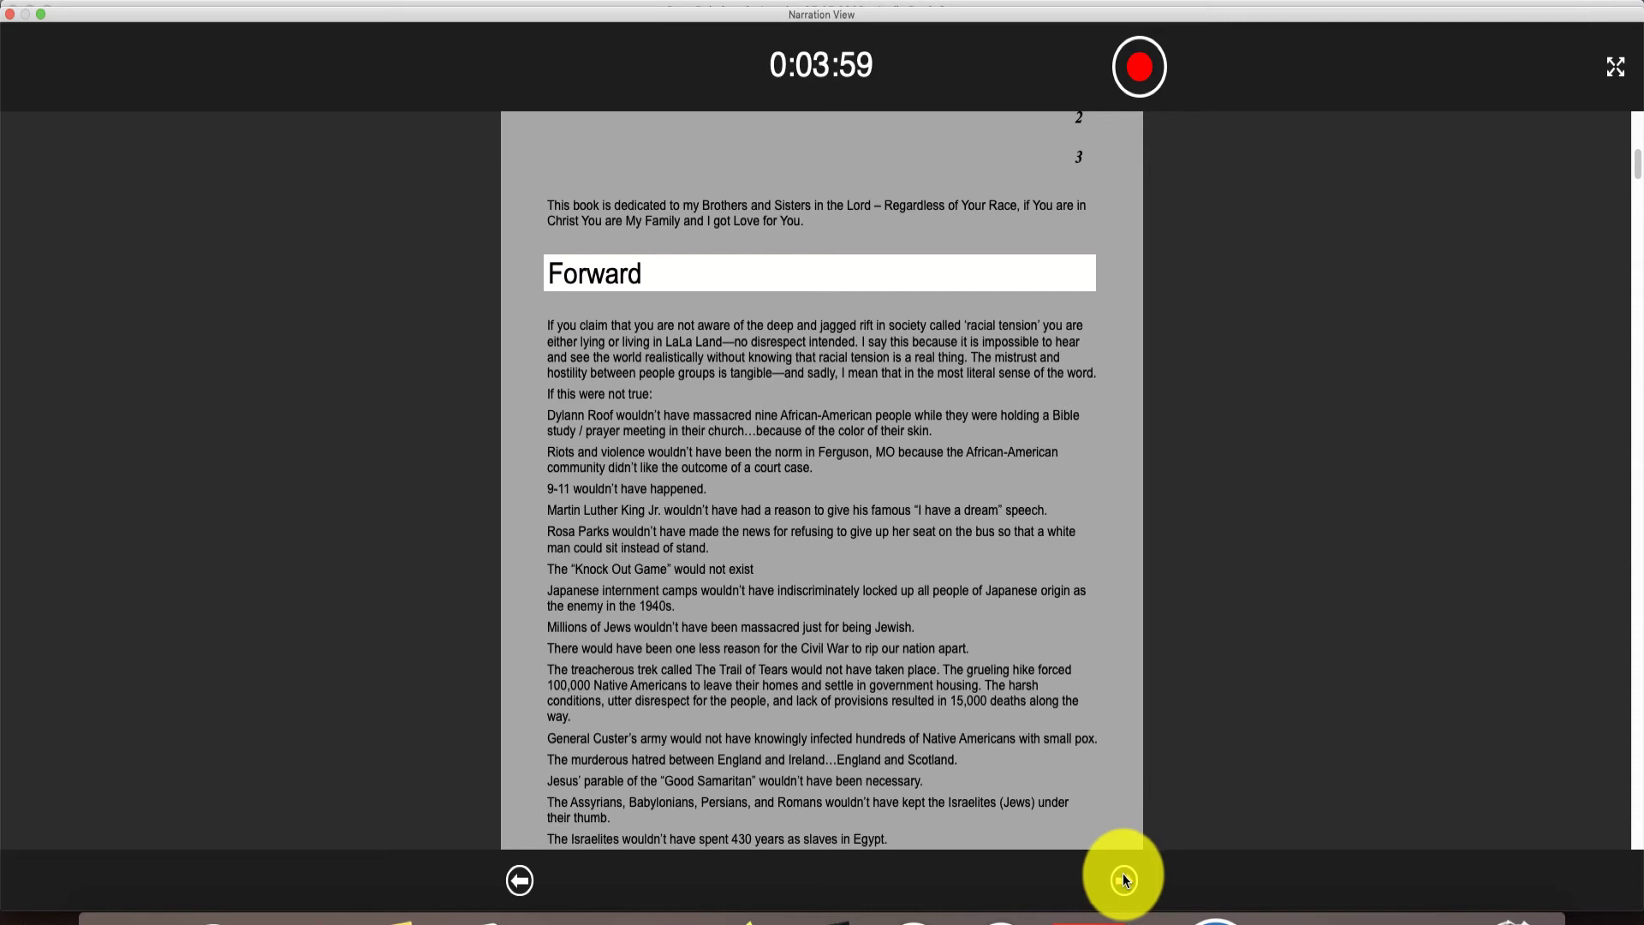
Step: Record the Forward heading and advance into its first paragraph, reaching 0:04:47
{"action": "key", "text": "space"}
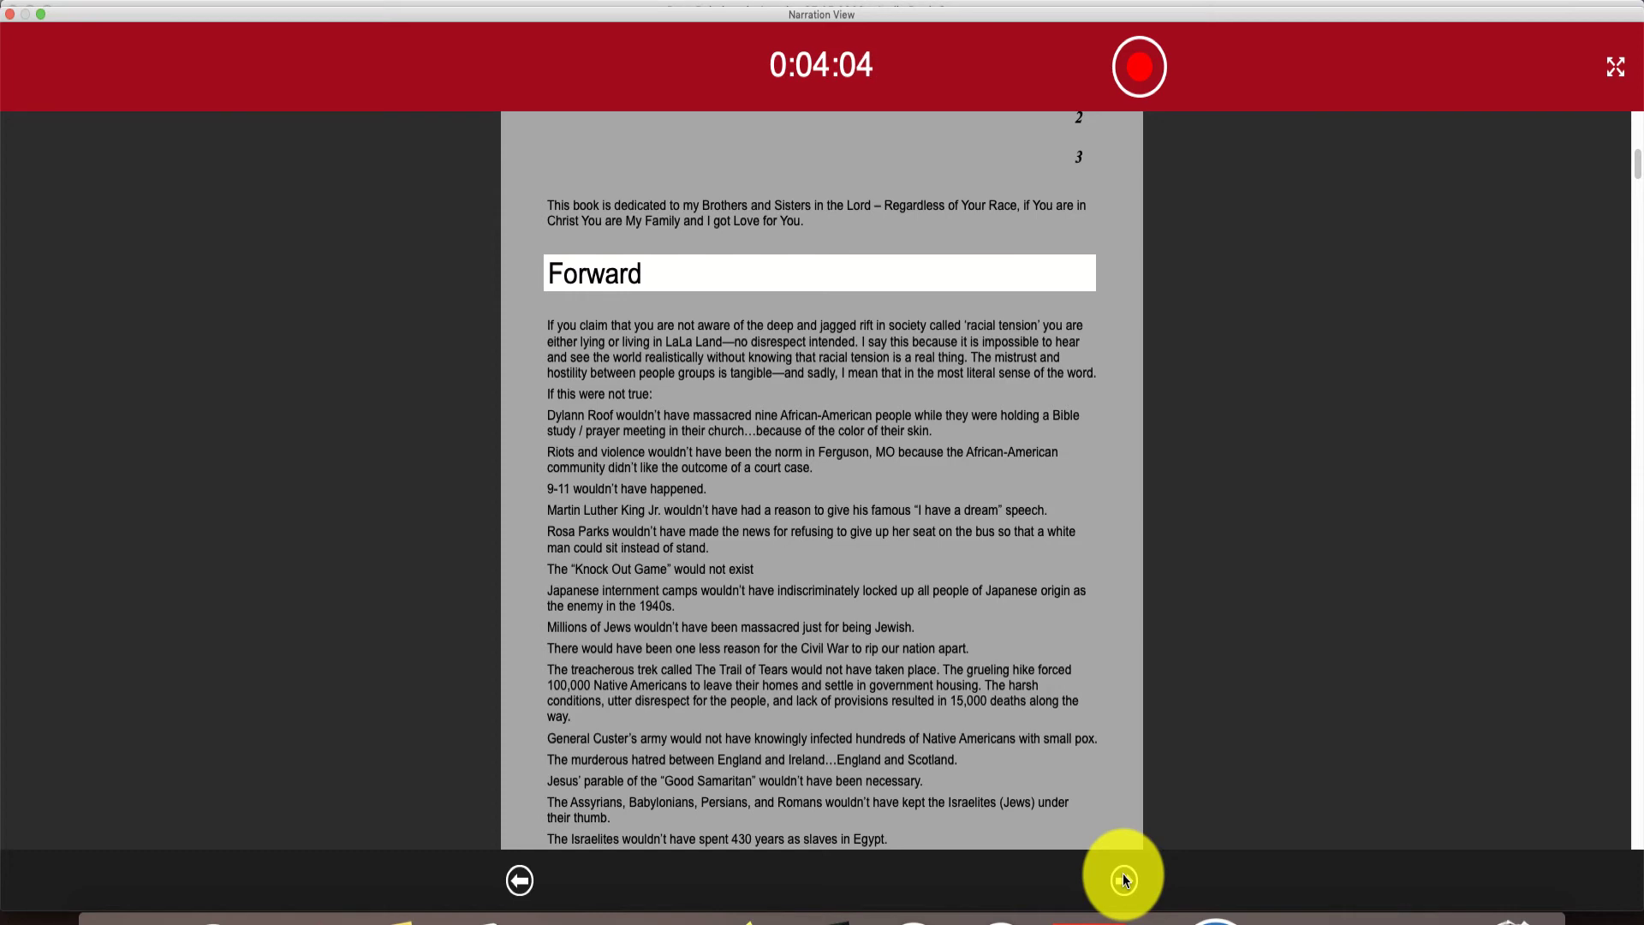
{"action": "left_click", "coordinate": [1124, 880]}
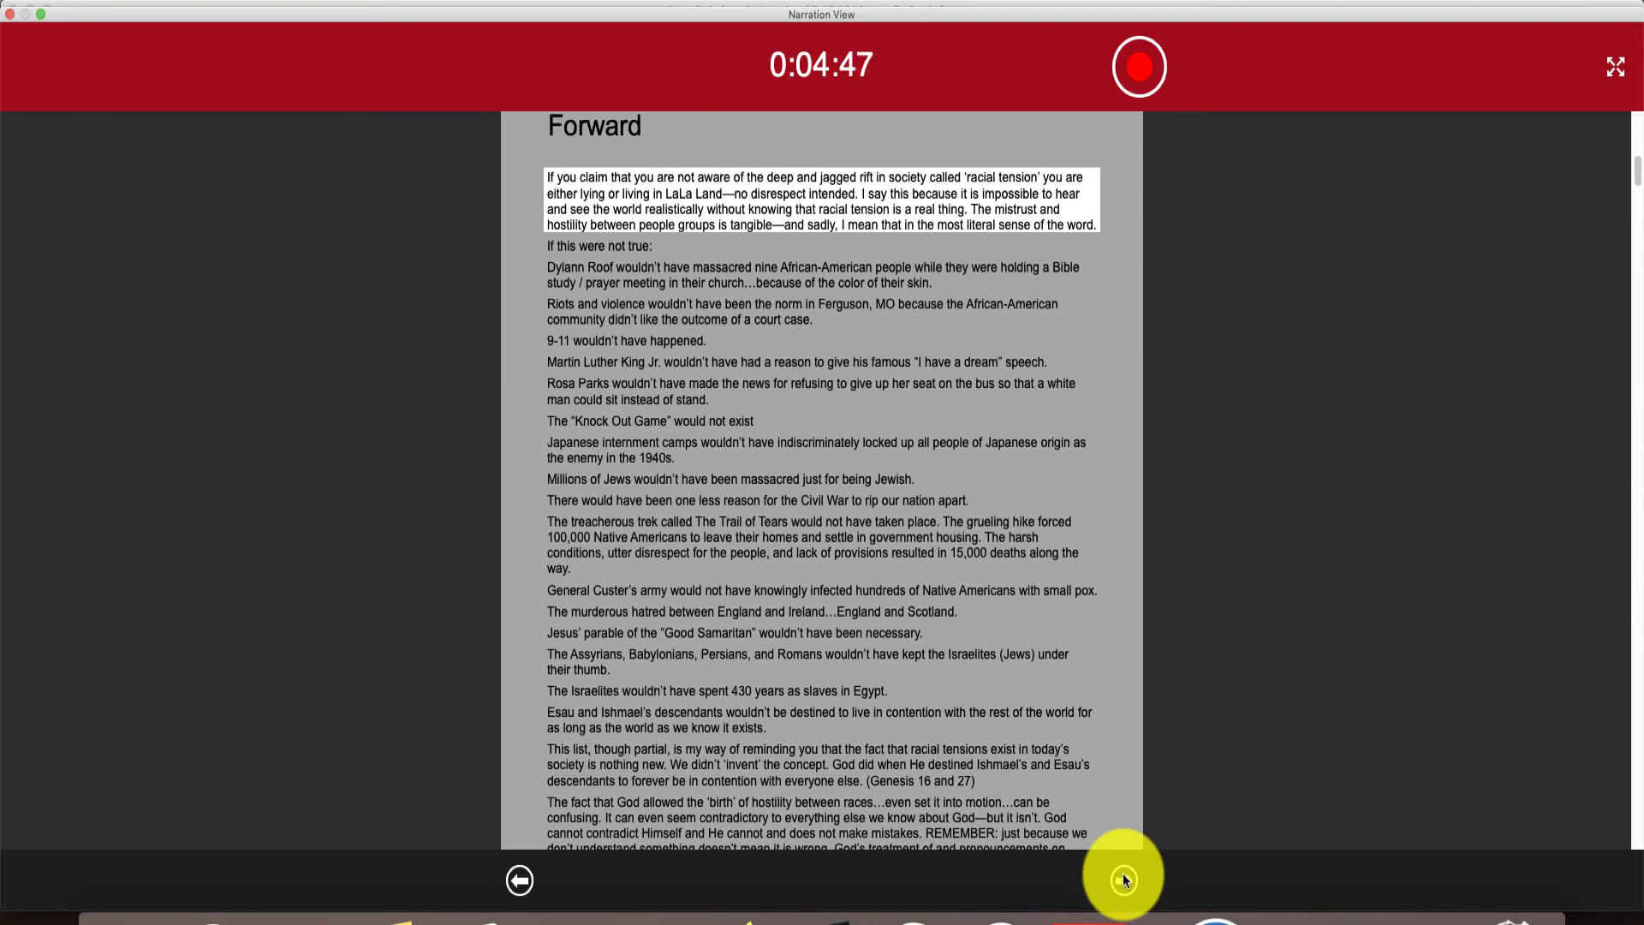
Step: Stop the Forward recording and close Narration View, showing the new 3:59–4:47 take
{"action": "left_click", "coordinate": [1123, 880]}
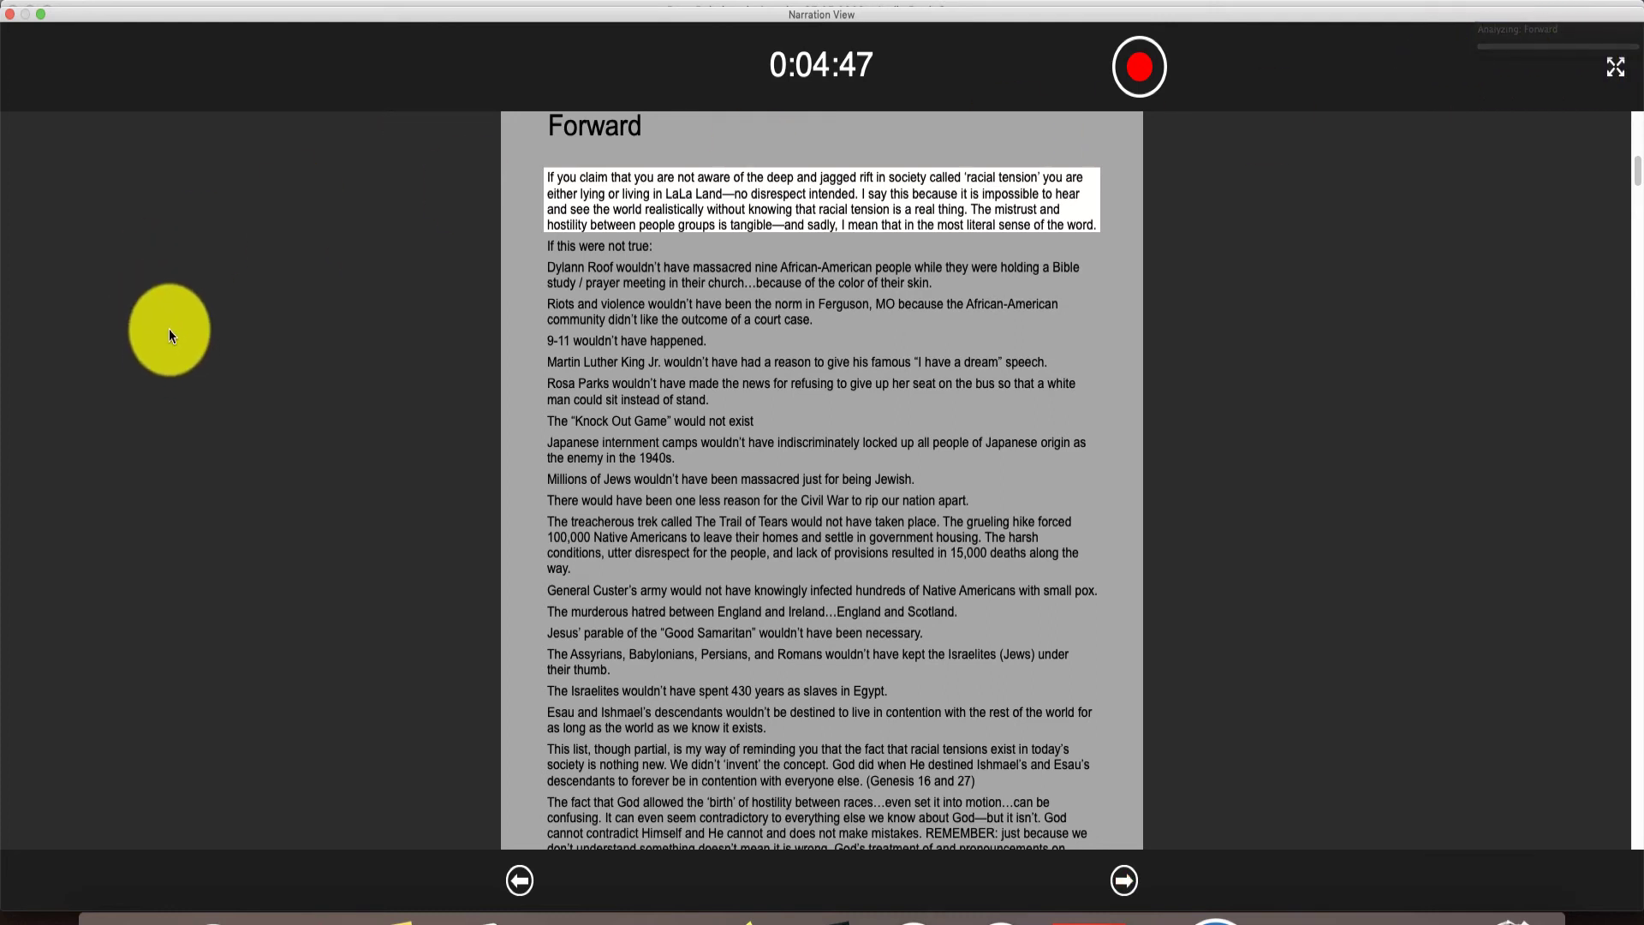
{"action": "left_click", "coordinate": [266, 1]}
{"action": "mouse_move", "coordinate": [257, 9]}
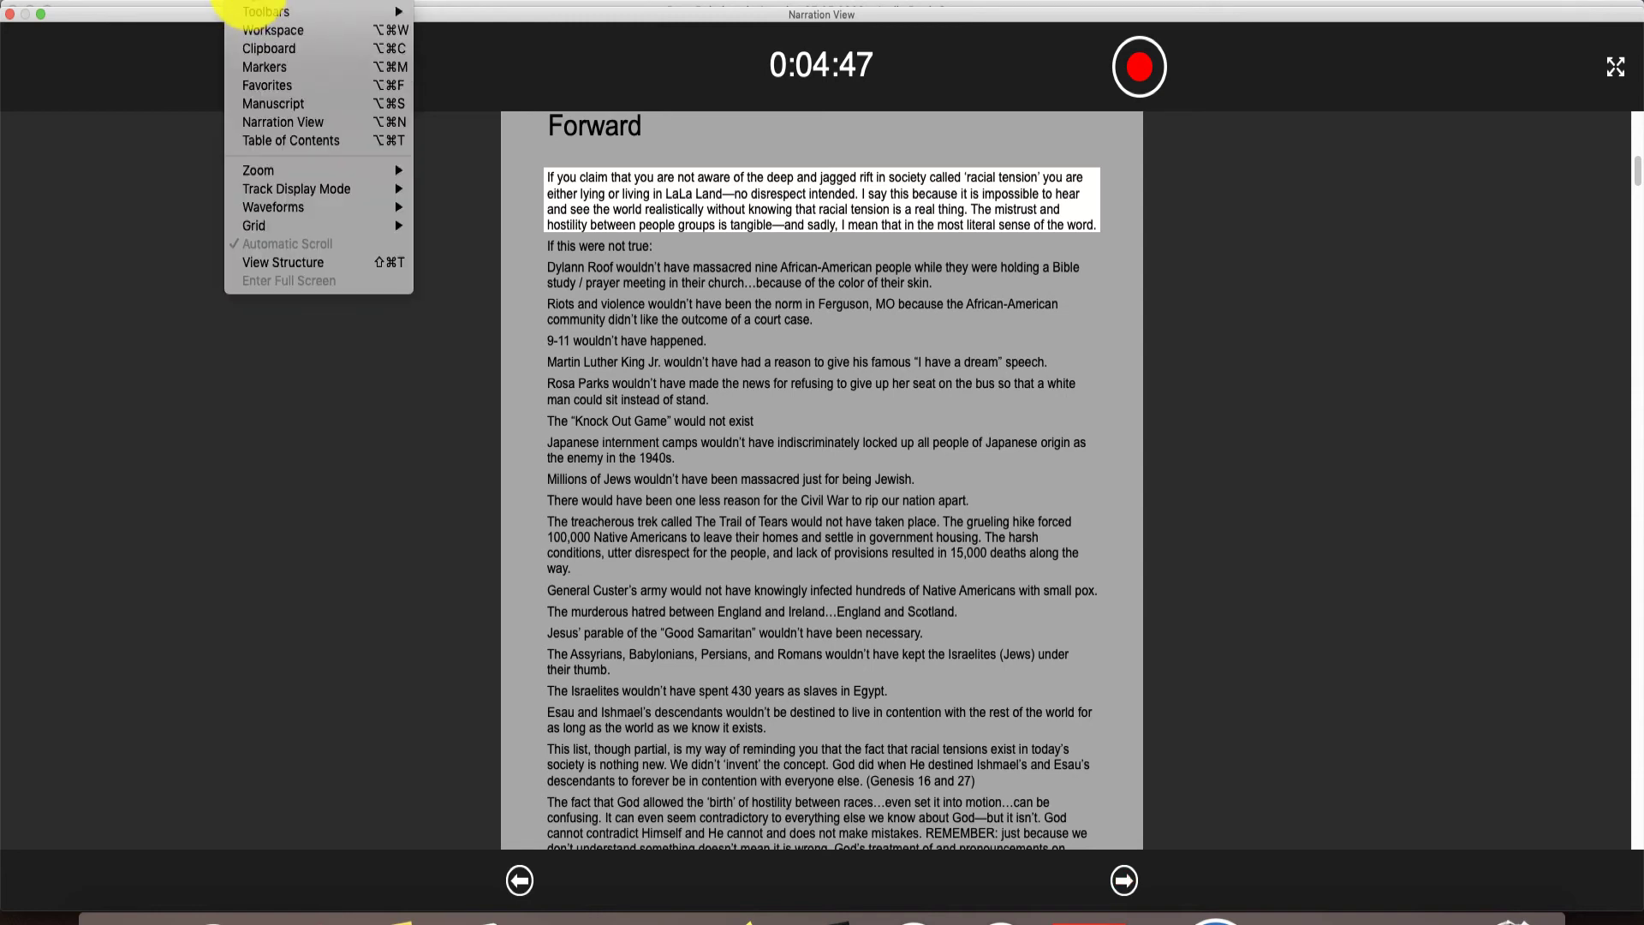
{"action": "left_click", "coordinate": [256, 123]}
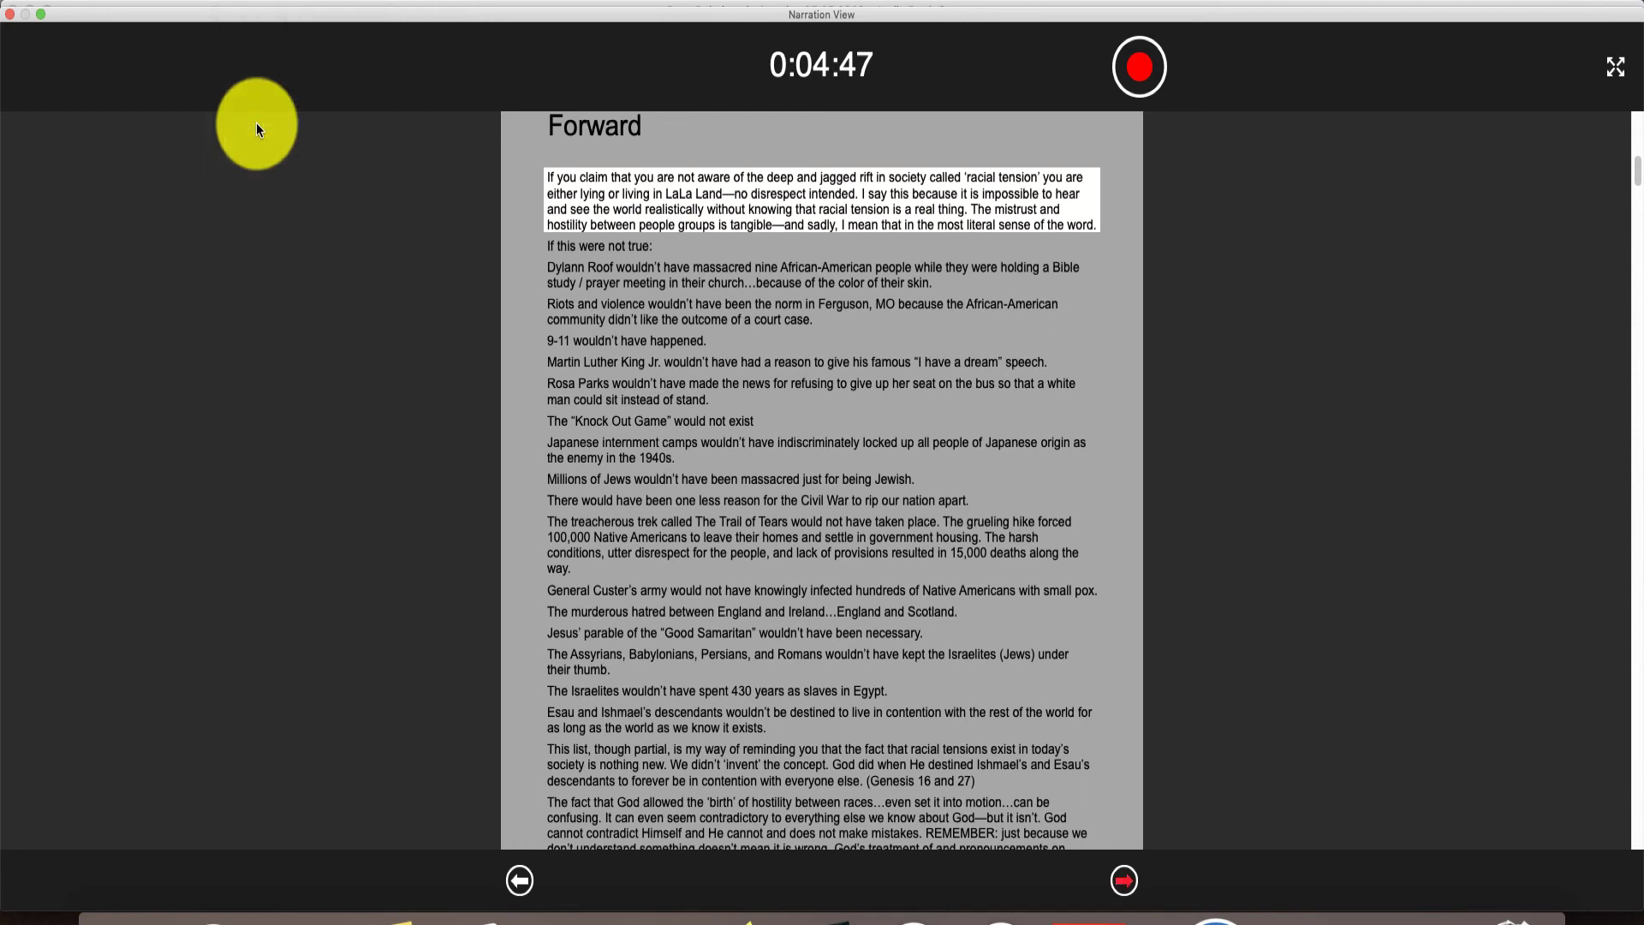
{"action": "left_click", "coordinate": [255, 3]}
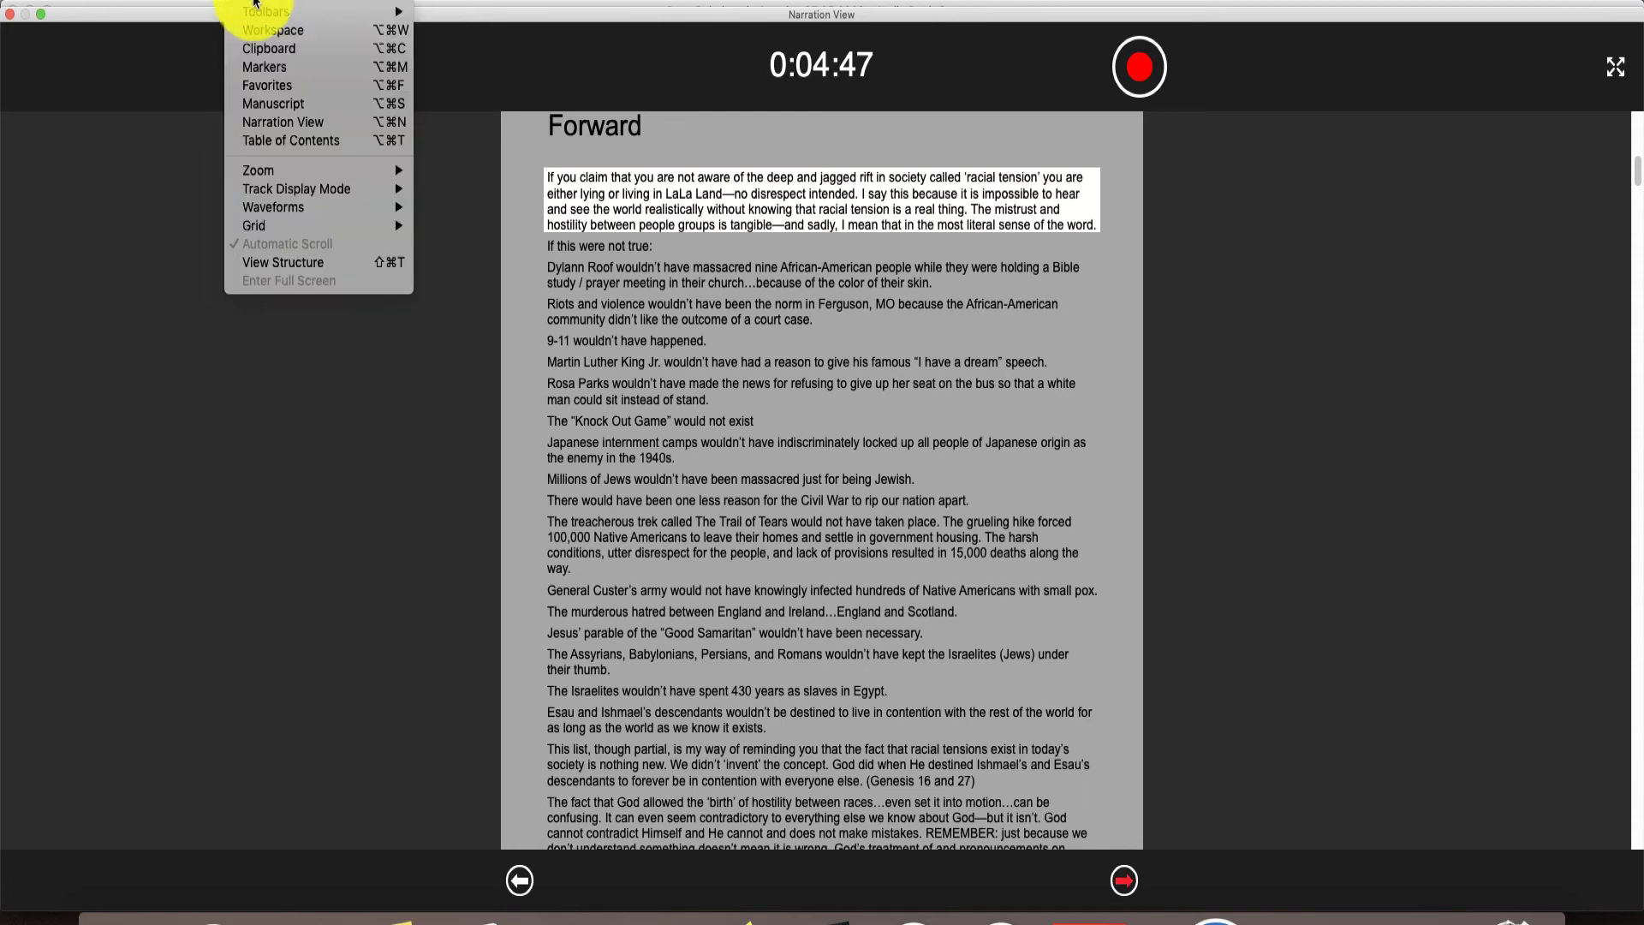
{"action": "left_click", "coordinate": [284, 103]}
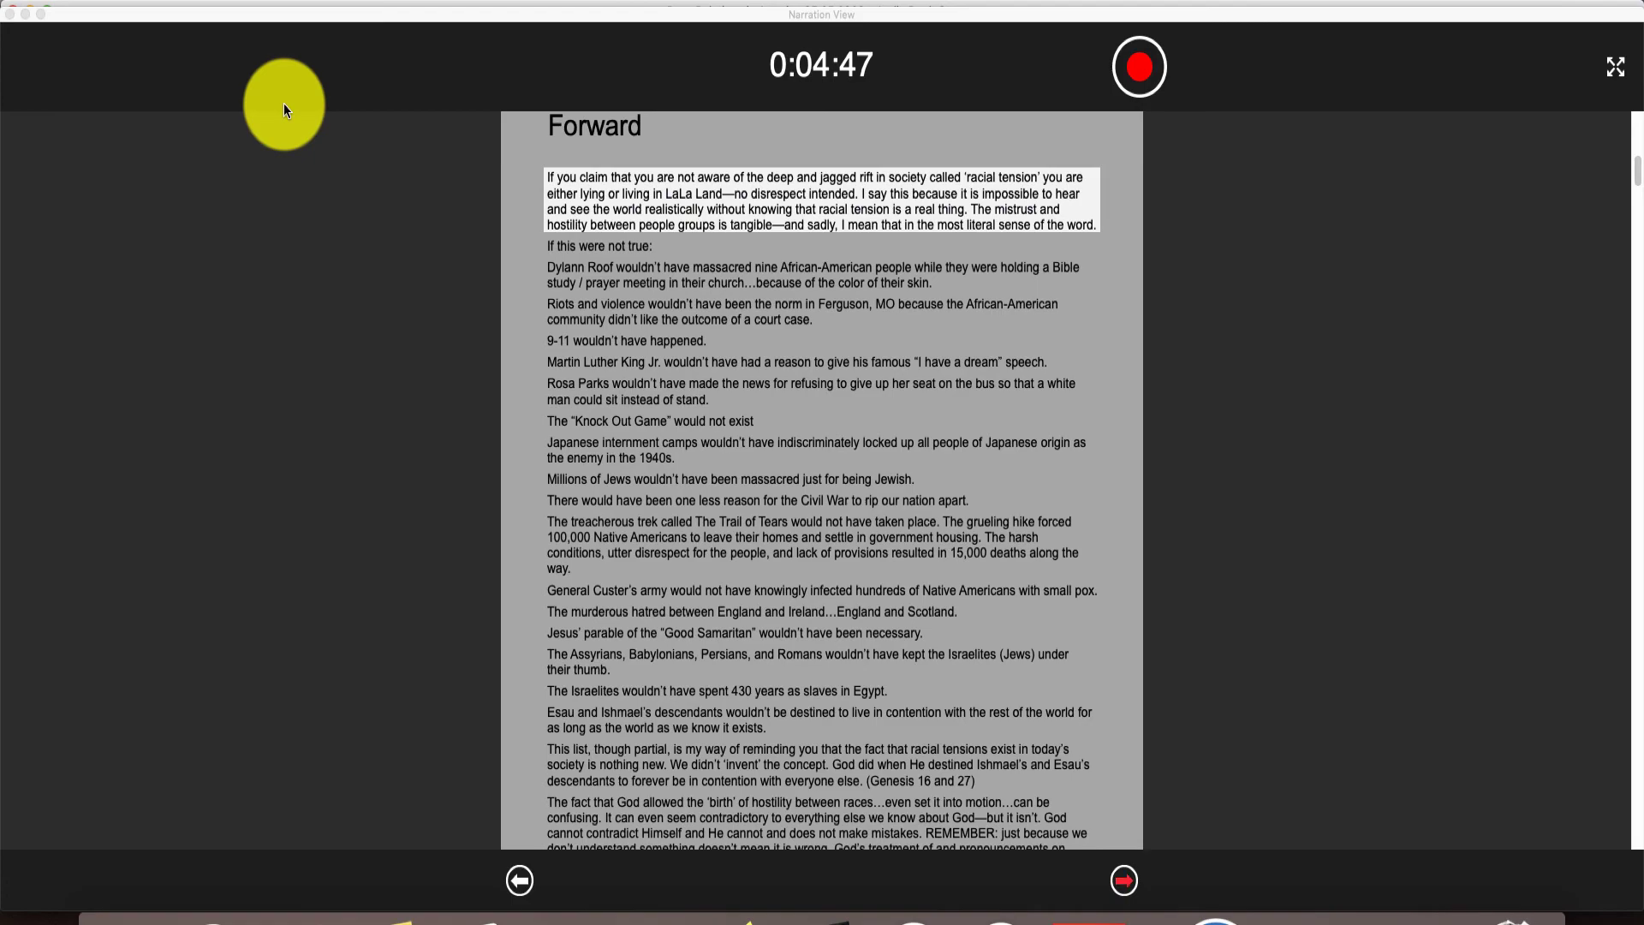
{"action": "left_click", "coordinate": [11, 13]}
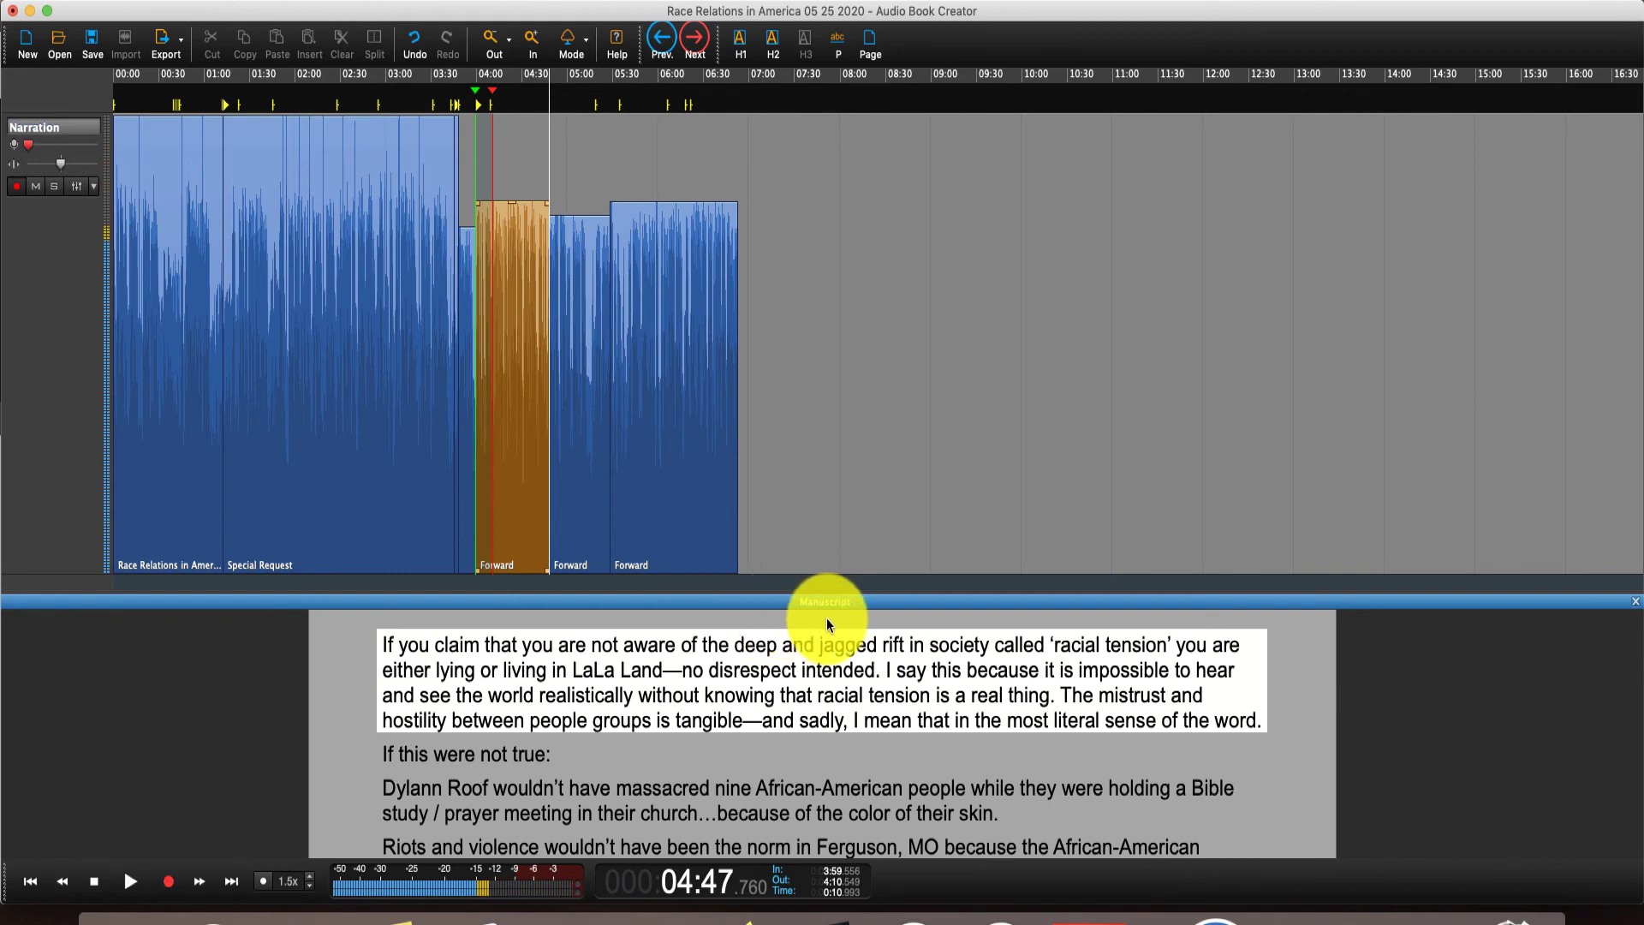
Step: Scroll the Manuscript panel to the Forward section and reopen View > Narration View
{"action": "scroll", "coordinate": [736, 727], "scroll_direction": "down", "scroll_amount": 1}
{"action": "scroll", "coordinate": [736, 726], "scroll_direction": "down", "scroll_amount": 3}
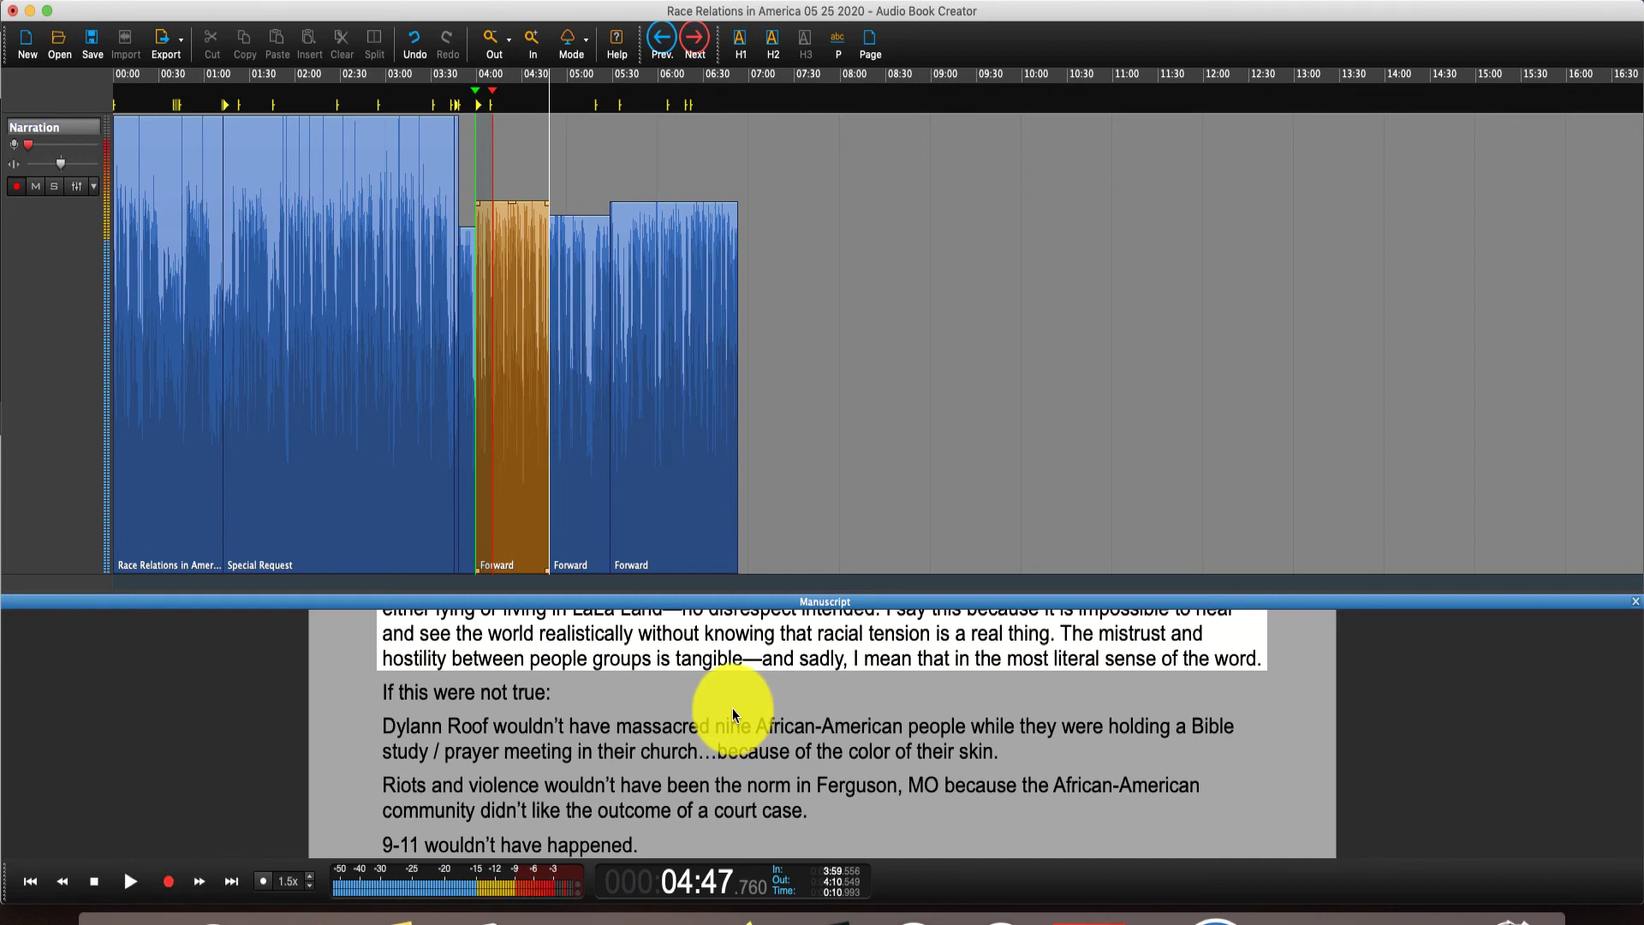
{"action": "left_click", "coordinate": [242, 2]}
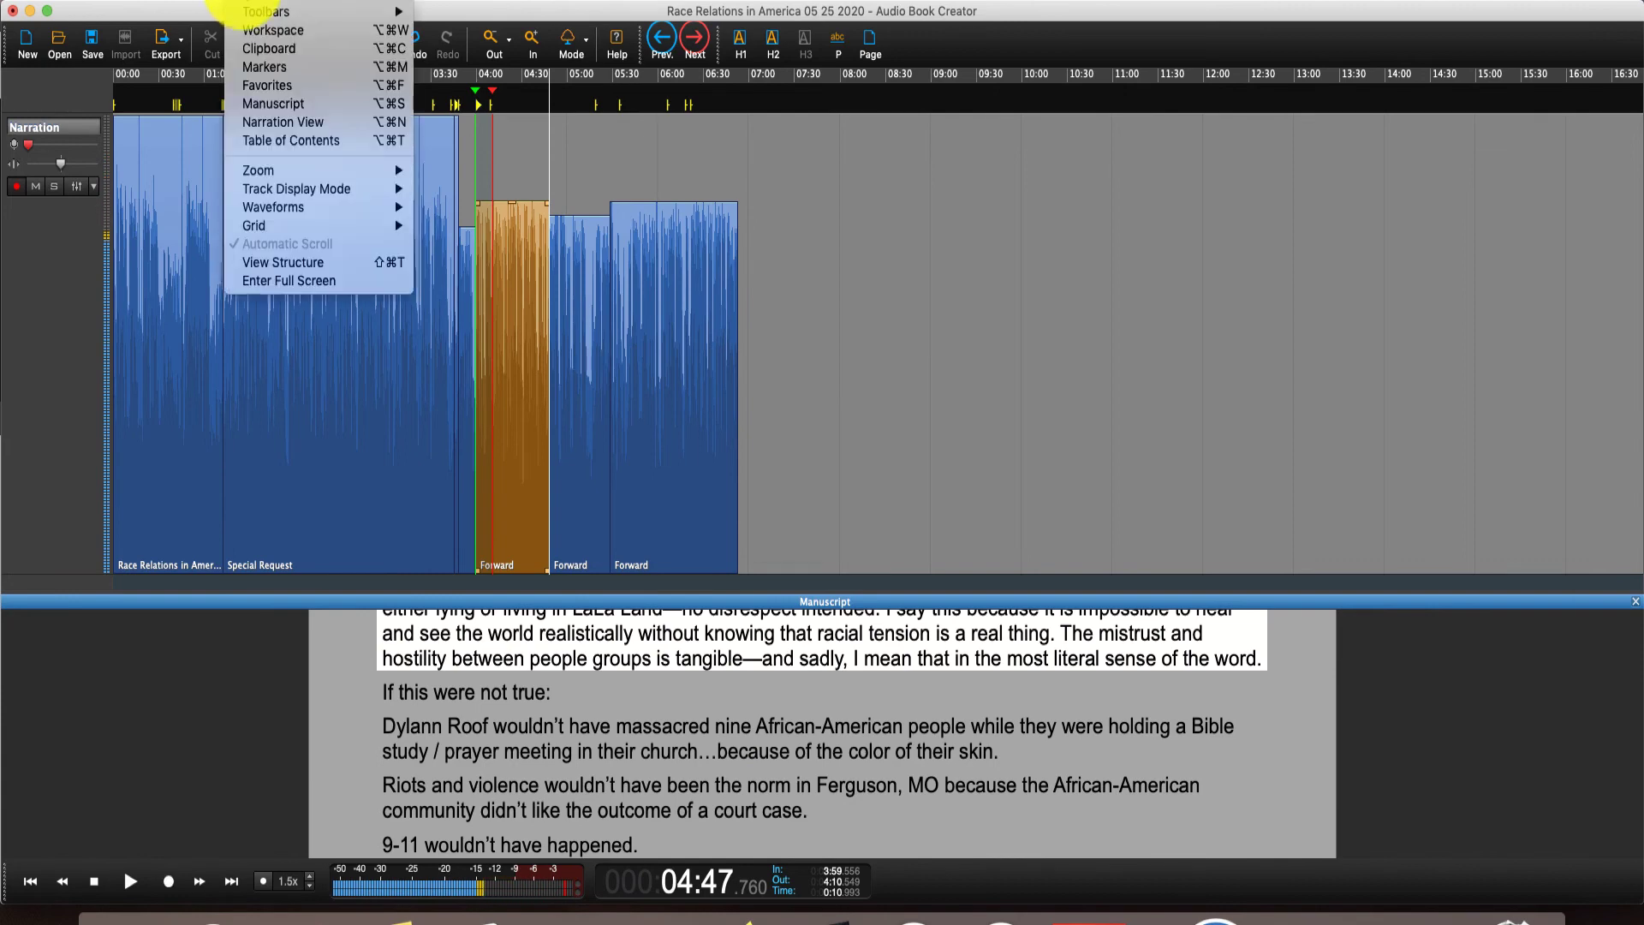
{"action": "left_click", "coordinate": [261, 122]}
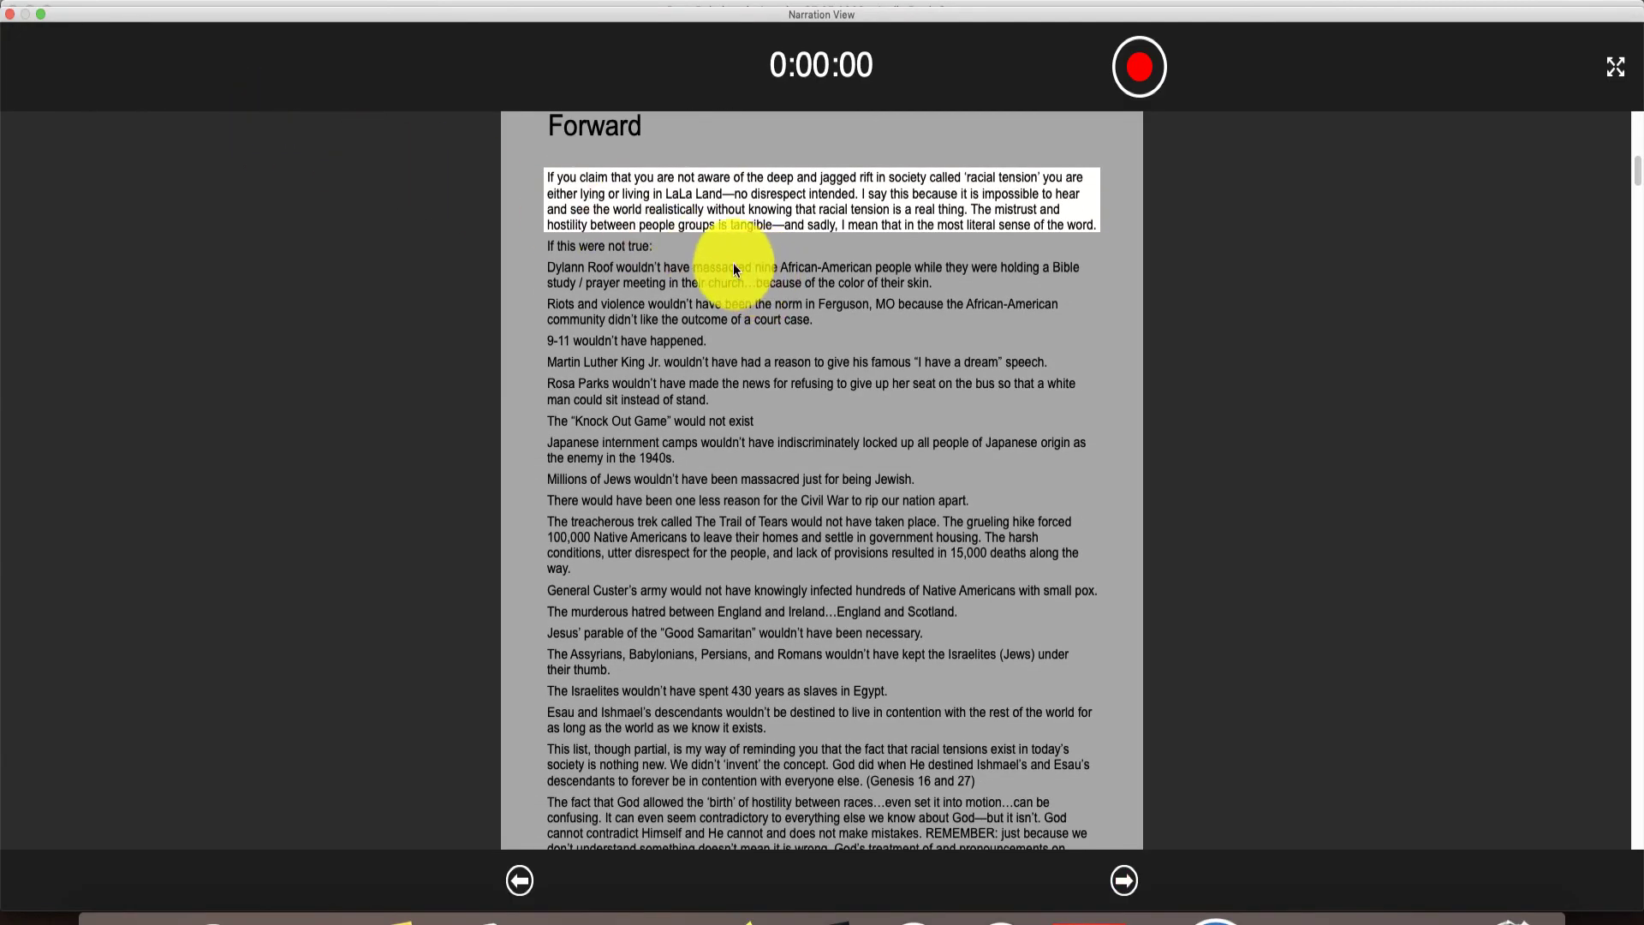
Step: Apply View > Zoom > Zoom In four times to enlarge the Forward manuscript text
{"action": "left_click", "coordinate": [281, 4]}
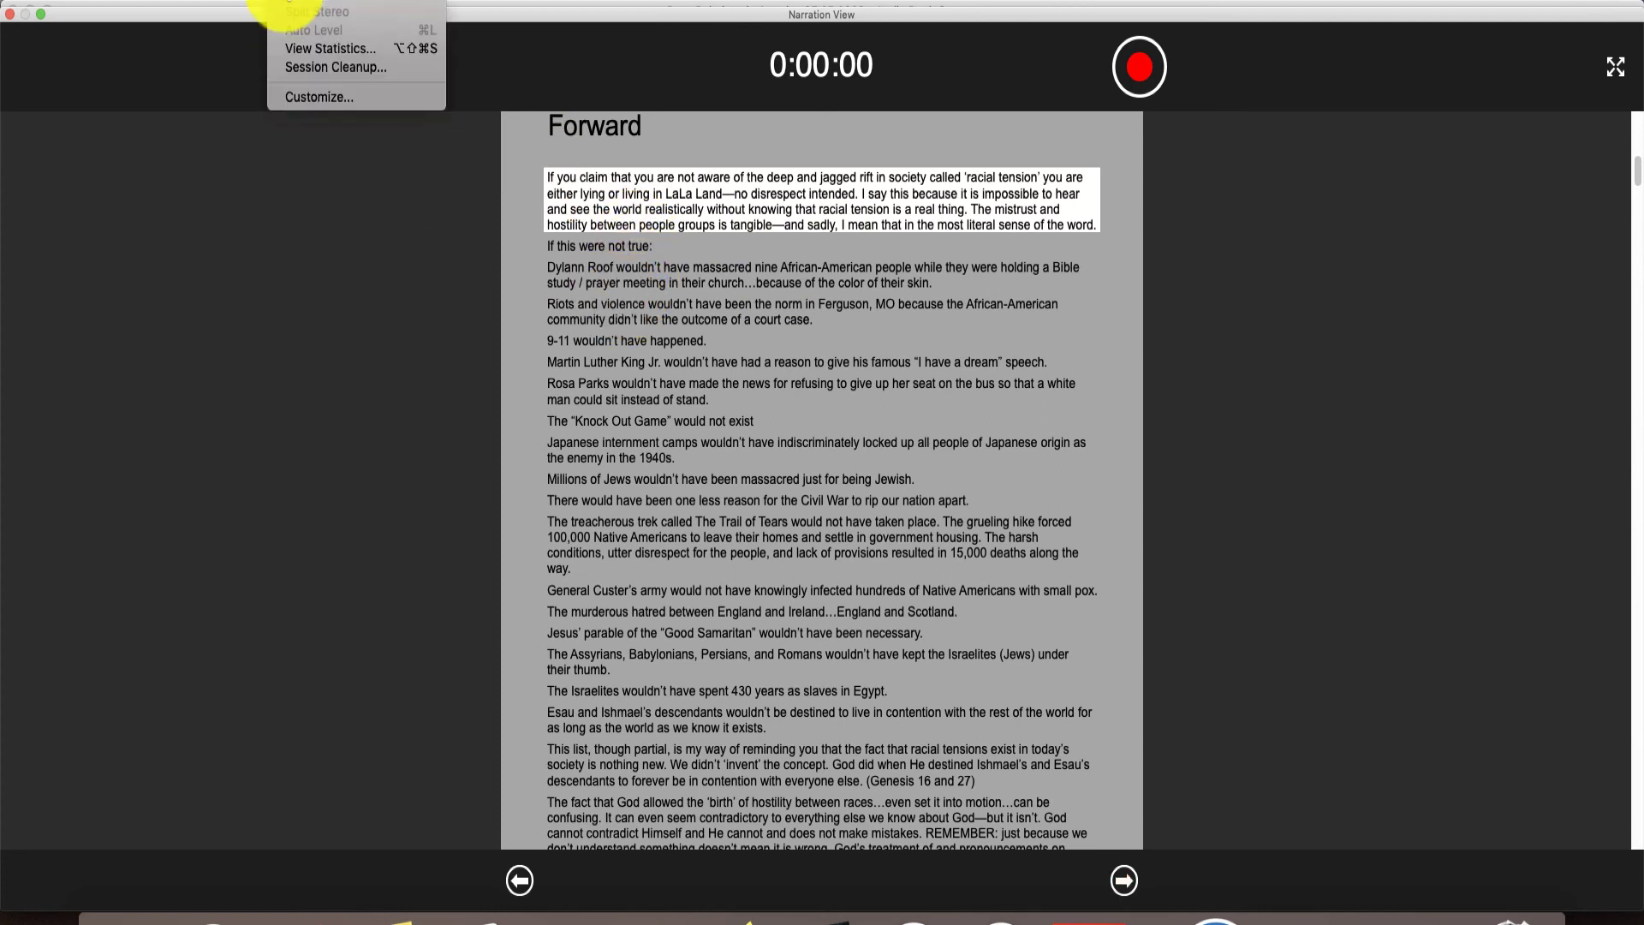
{"action": "mouse_move", "coordinate": [255, 5]}
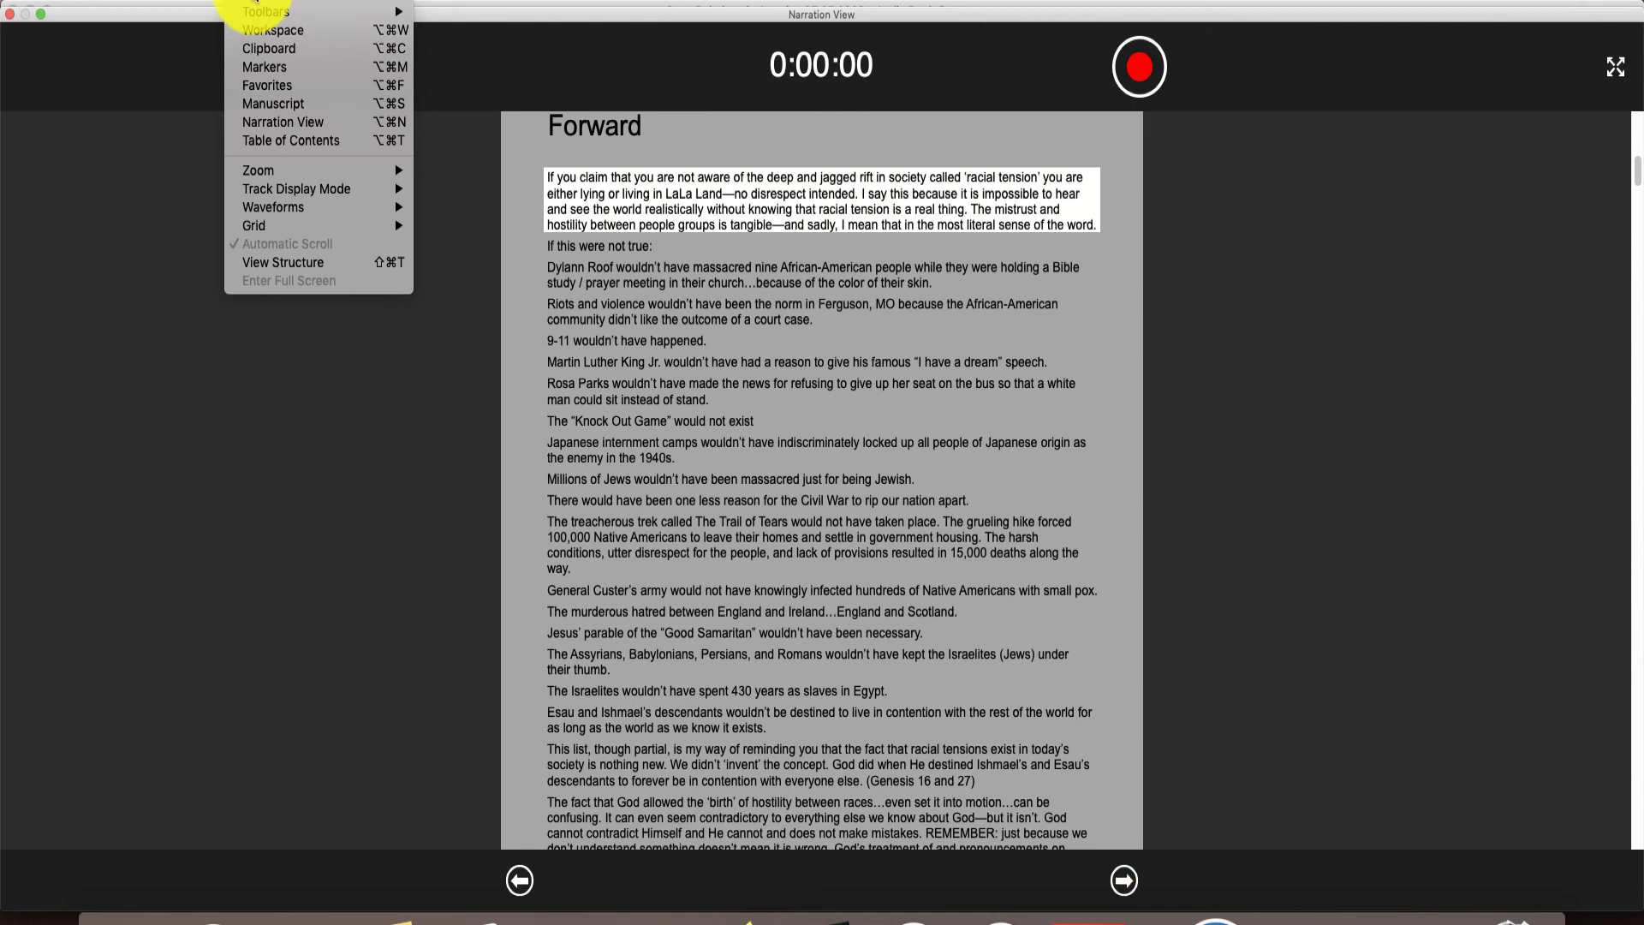
{"action": "mouse_move", "coordinate": [296, 167]}
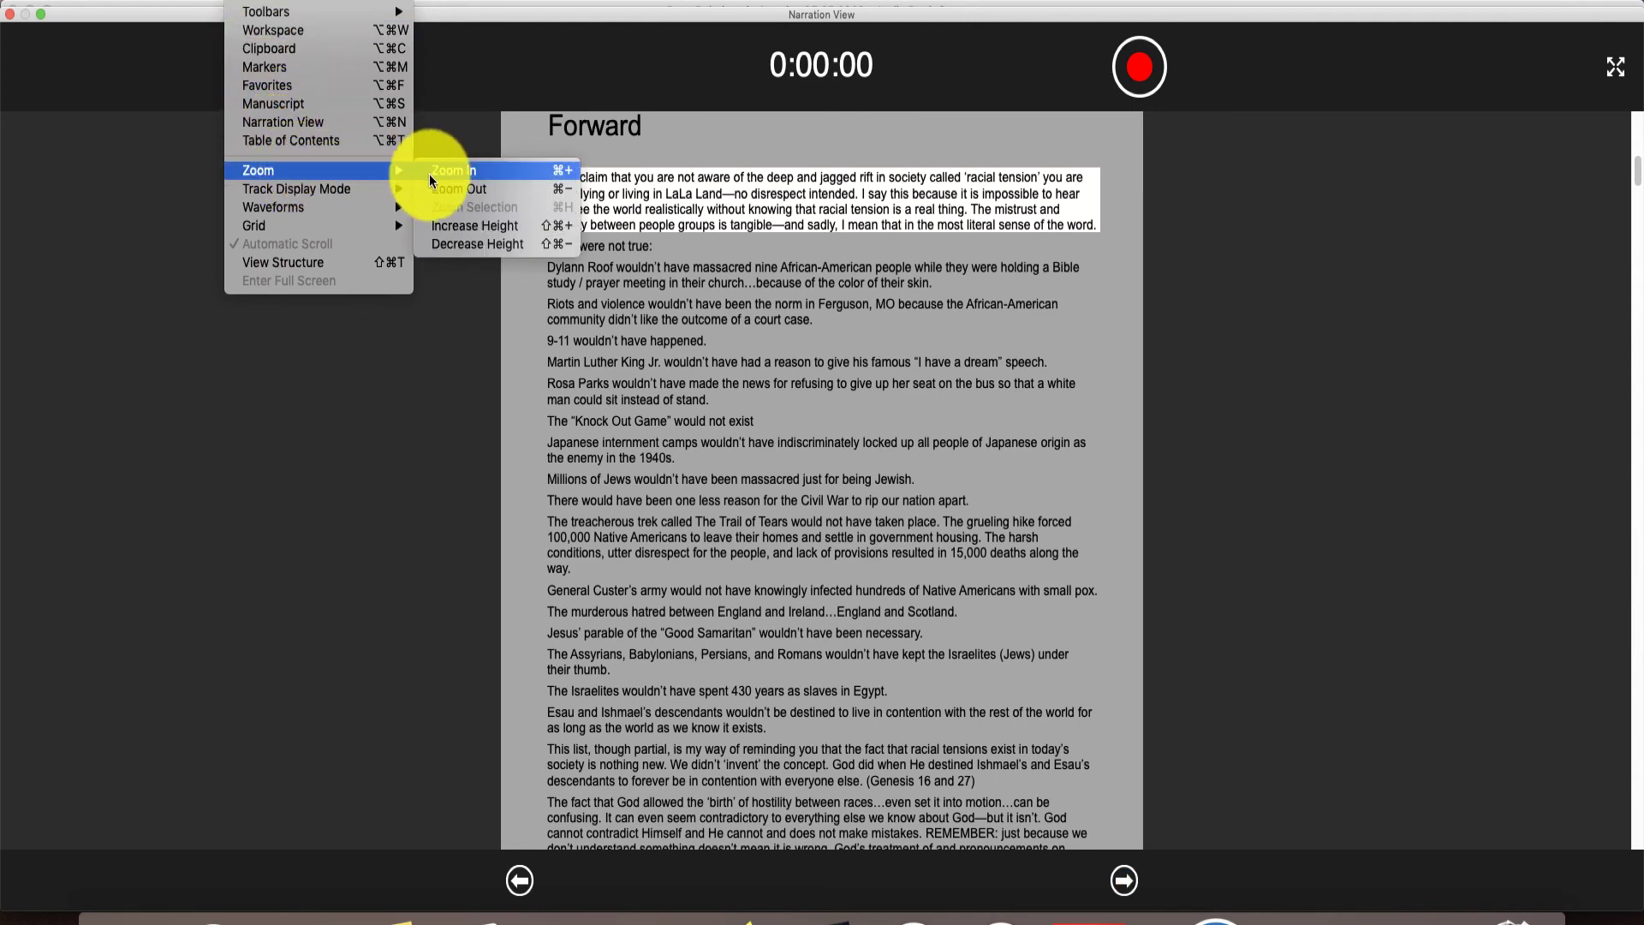
{"action": "left_click", "coordinate": [461, 176]}
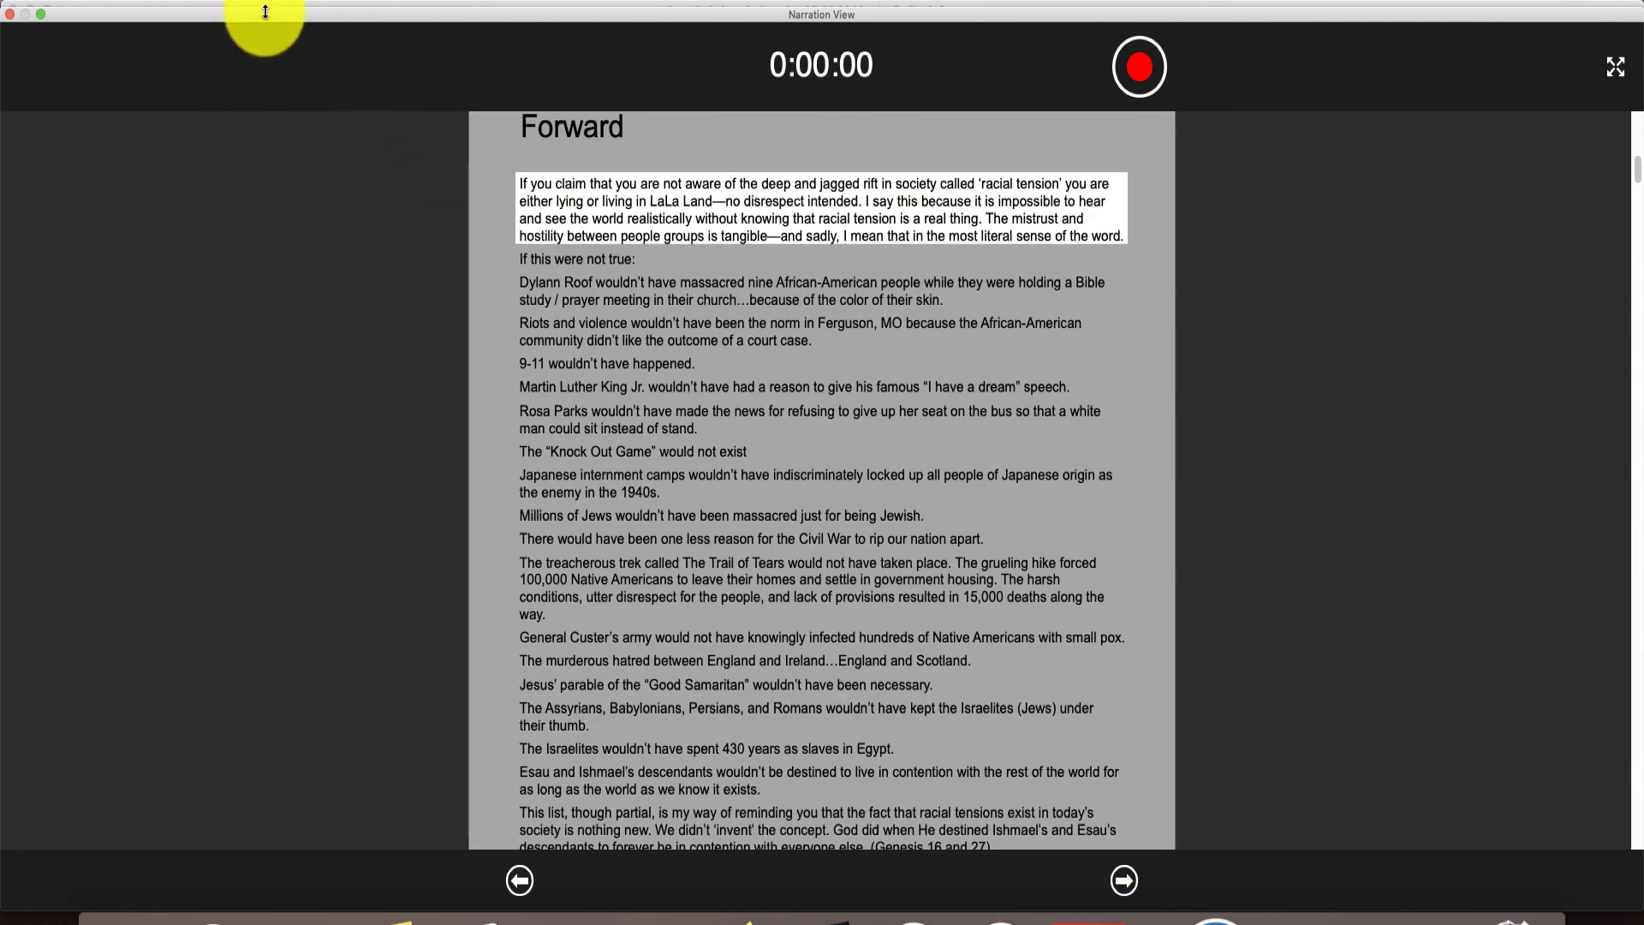
{"action": "left_click", "coordinate": [250, 3]}
{"action": "mouse_move", "coordinate": [300, 169]}
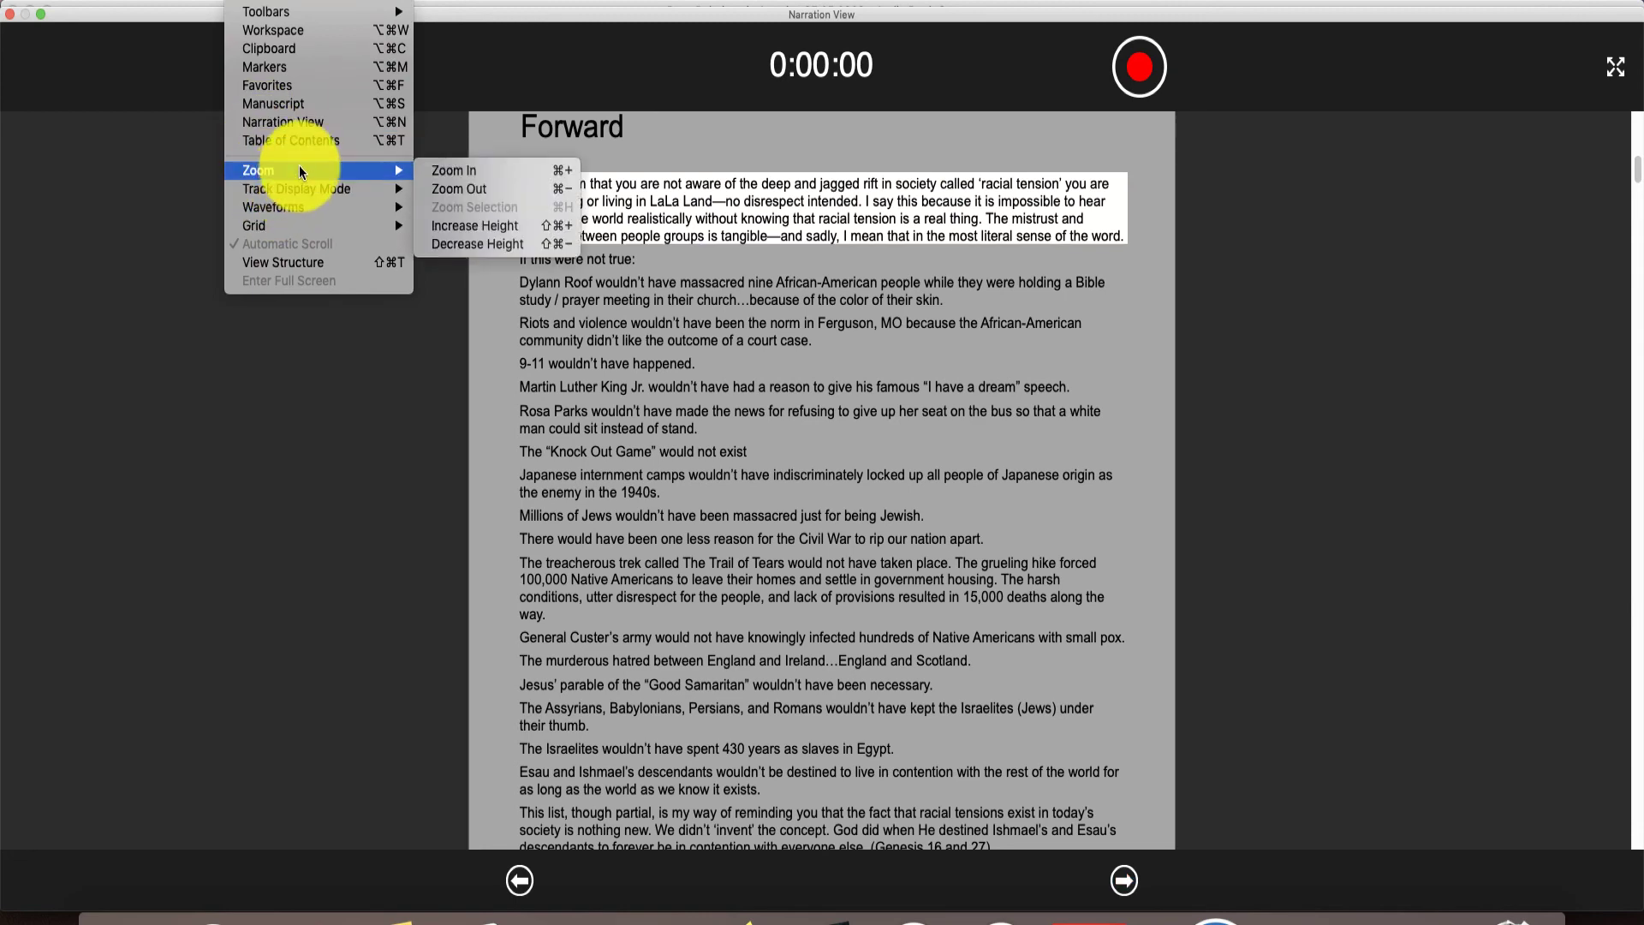
{"action": "left_click", "coordinate": [444, 170]}
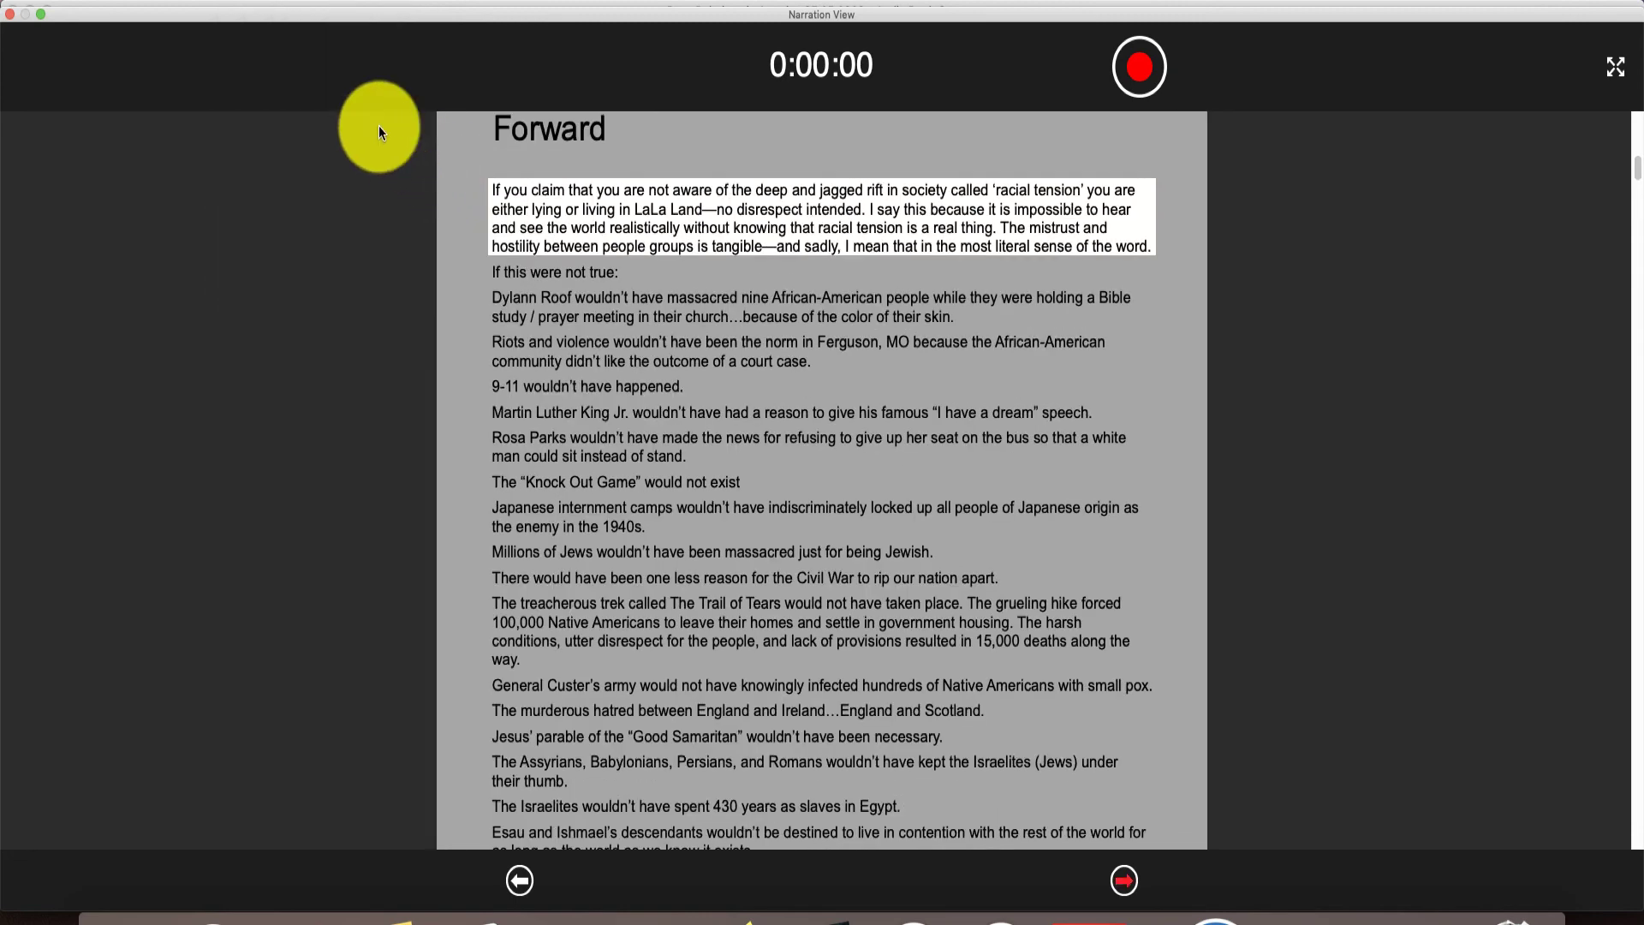
{"action": "left_click", "coordinate": [254, 2]}
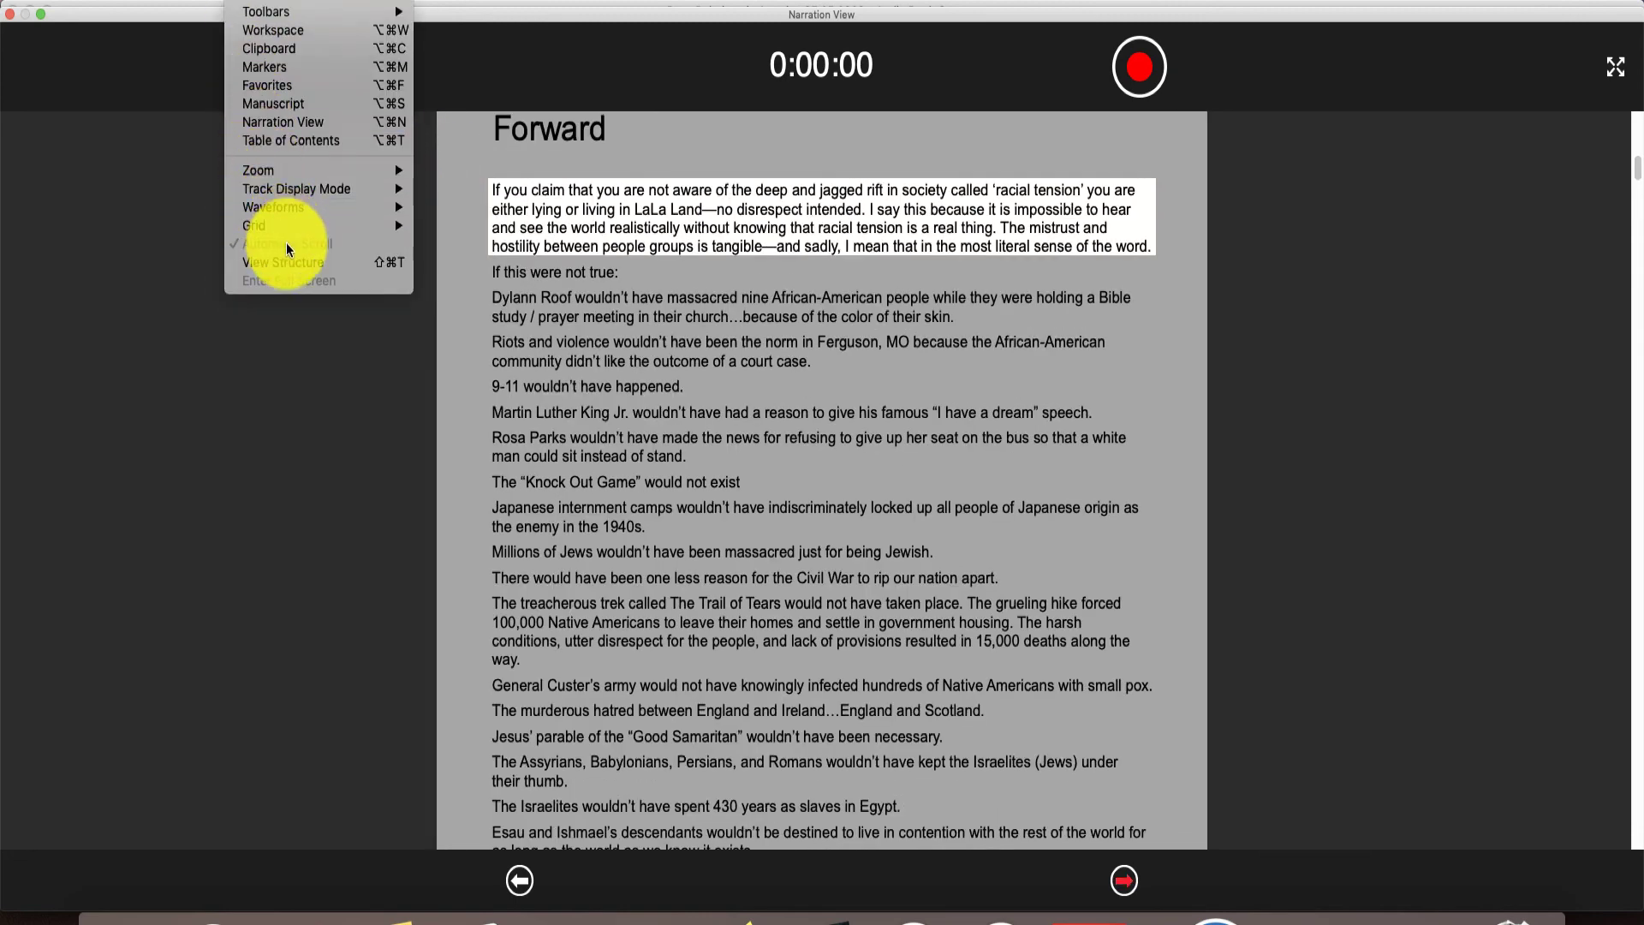
{"action": "mouse_move", "coordinate": [295, 172]}
{"action": "left_click", "coordinate": [425, 170]}
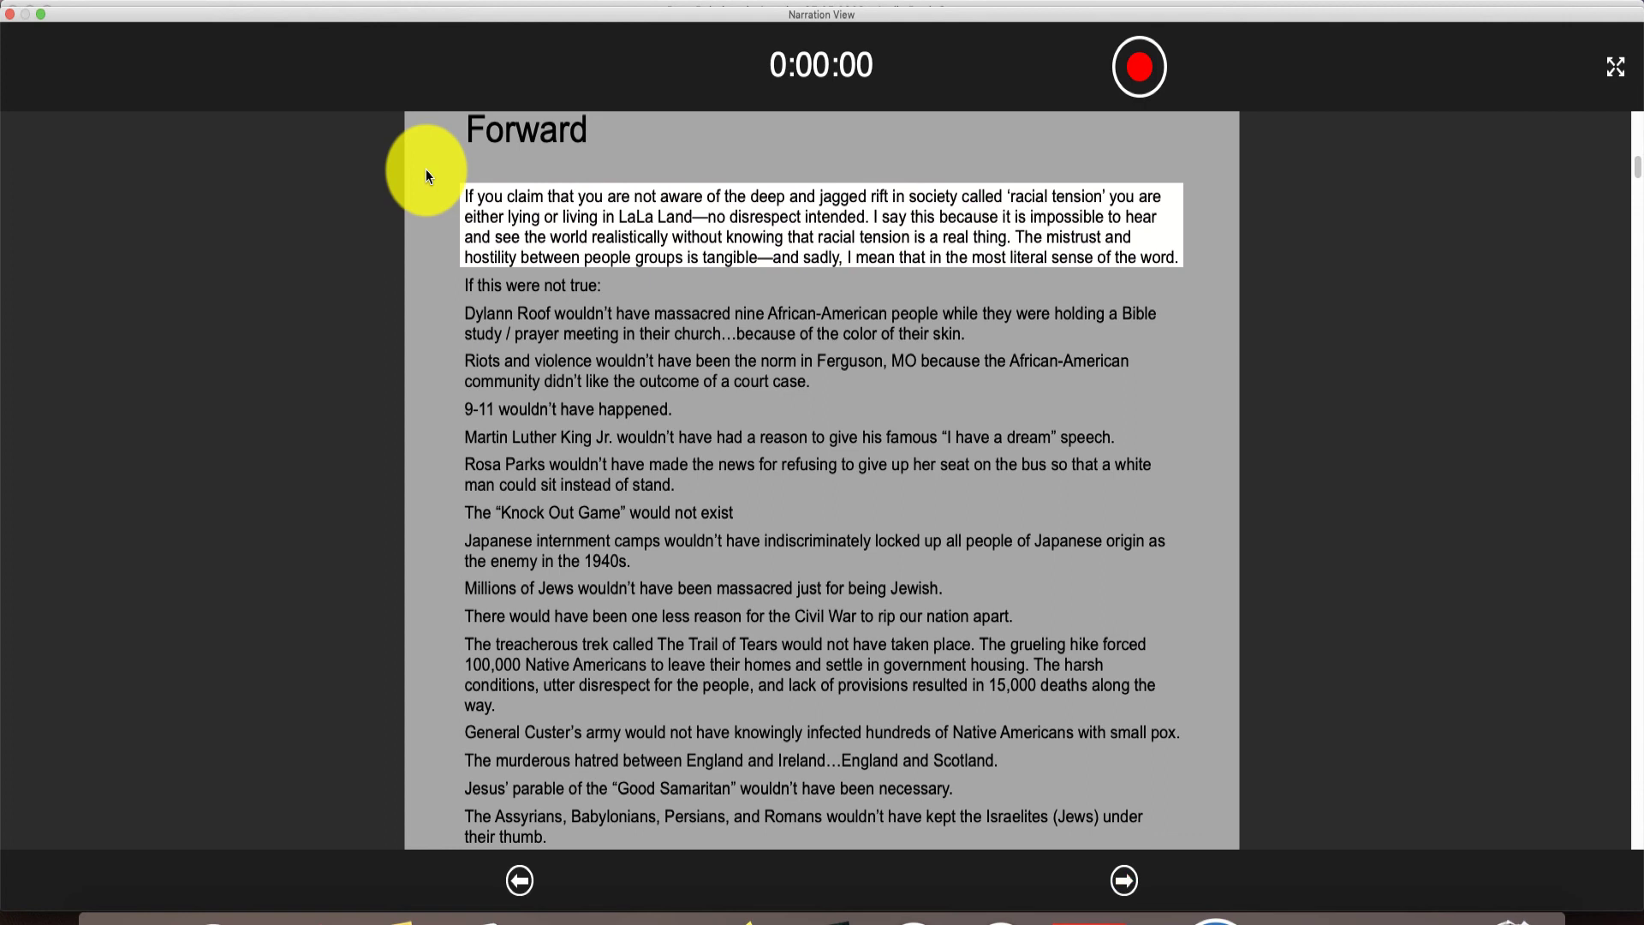
{"action": "left_click", "coordinate": [239, 8]}
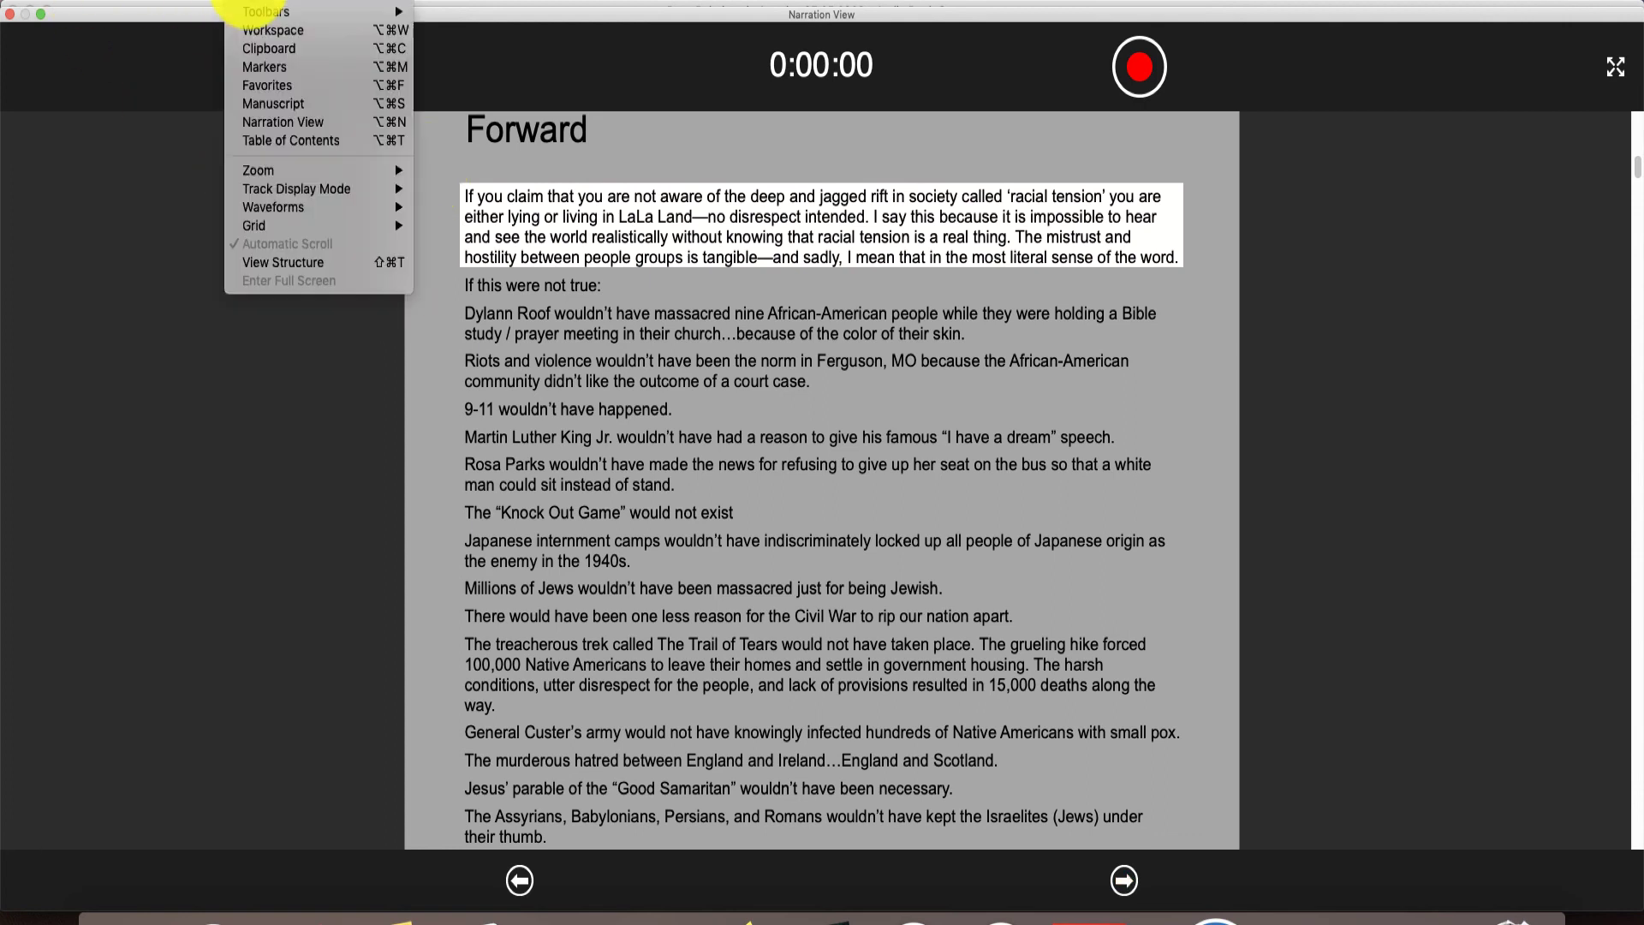
{"action": "mouse_move", "coordinate": [259, 168]}
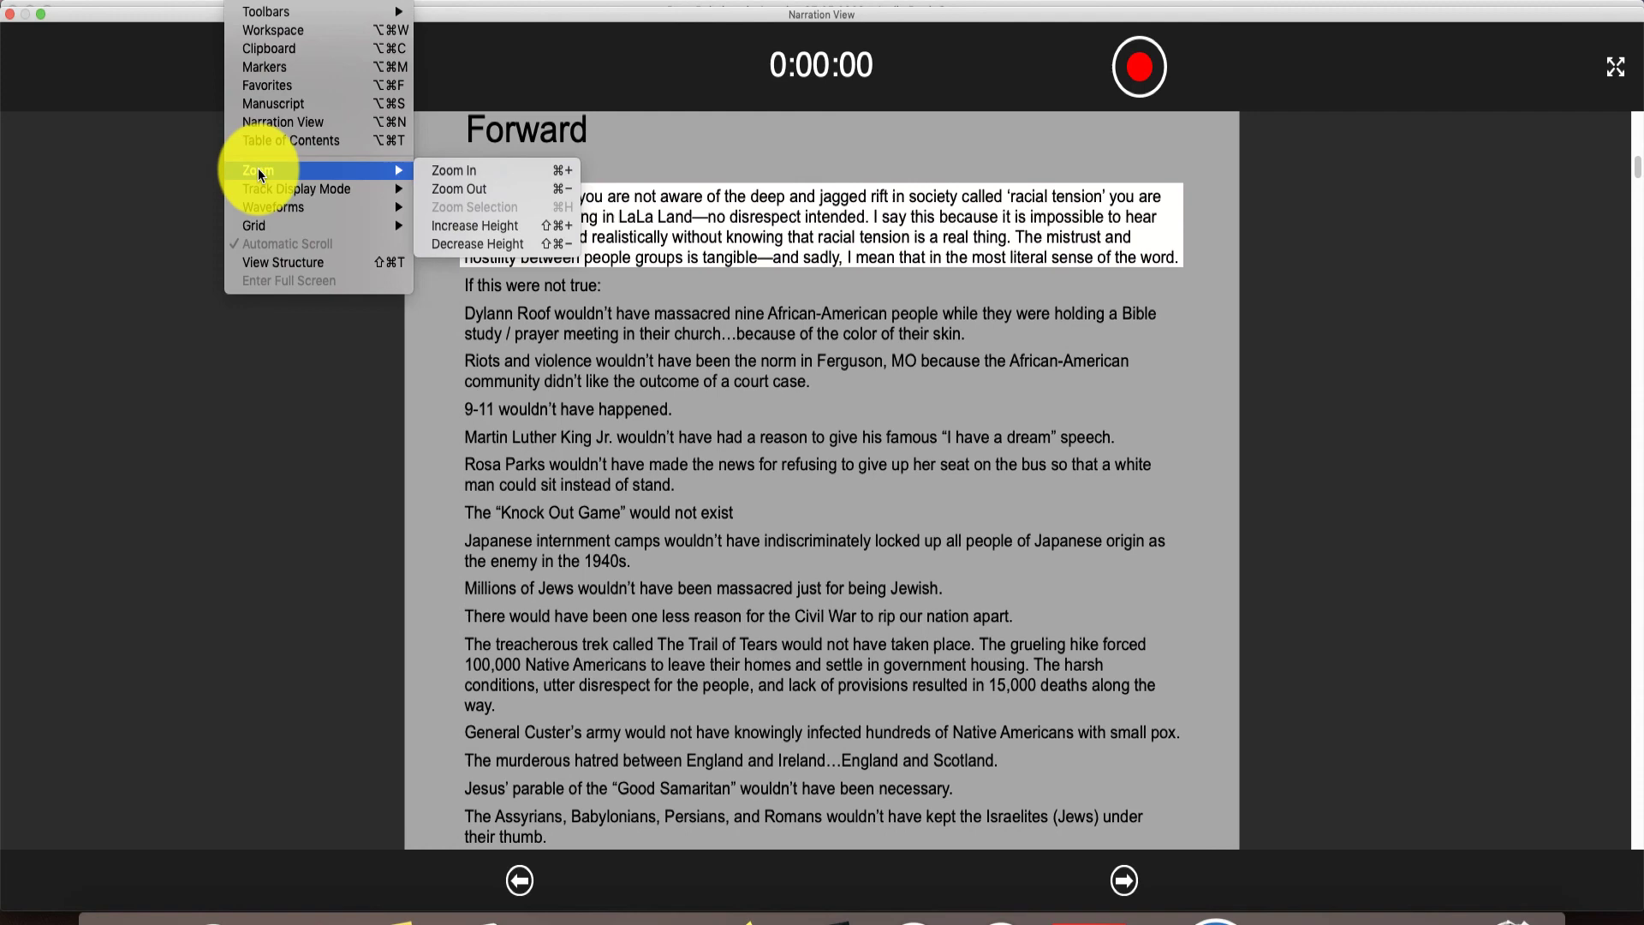
{"action": "left_click", "coordinate": [426, 173]}
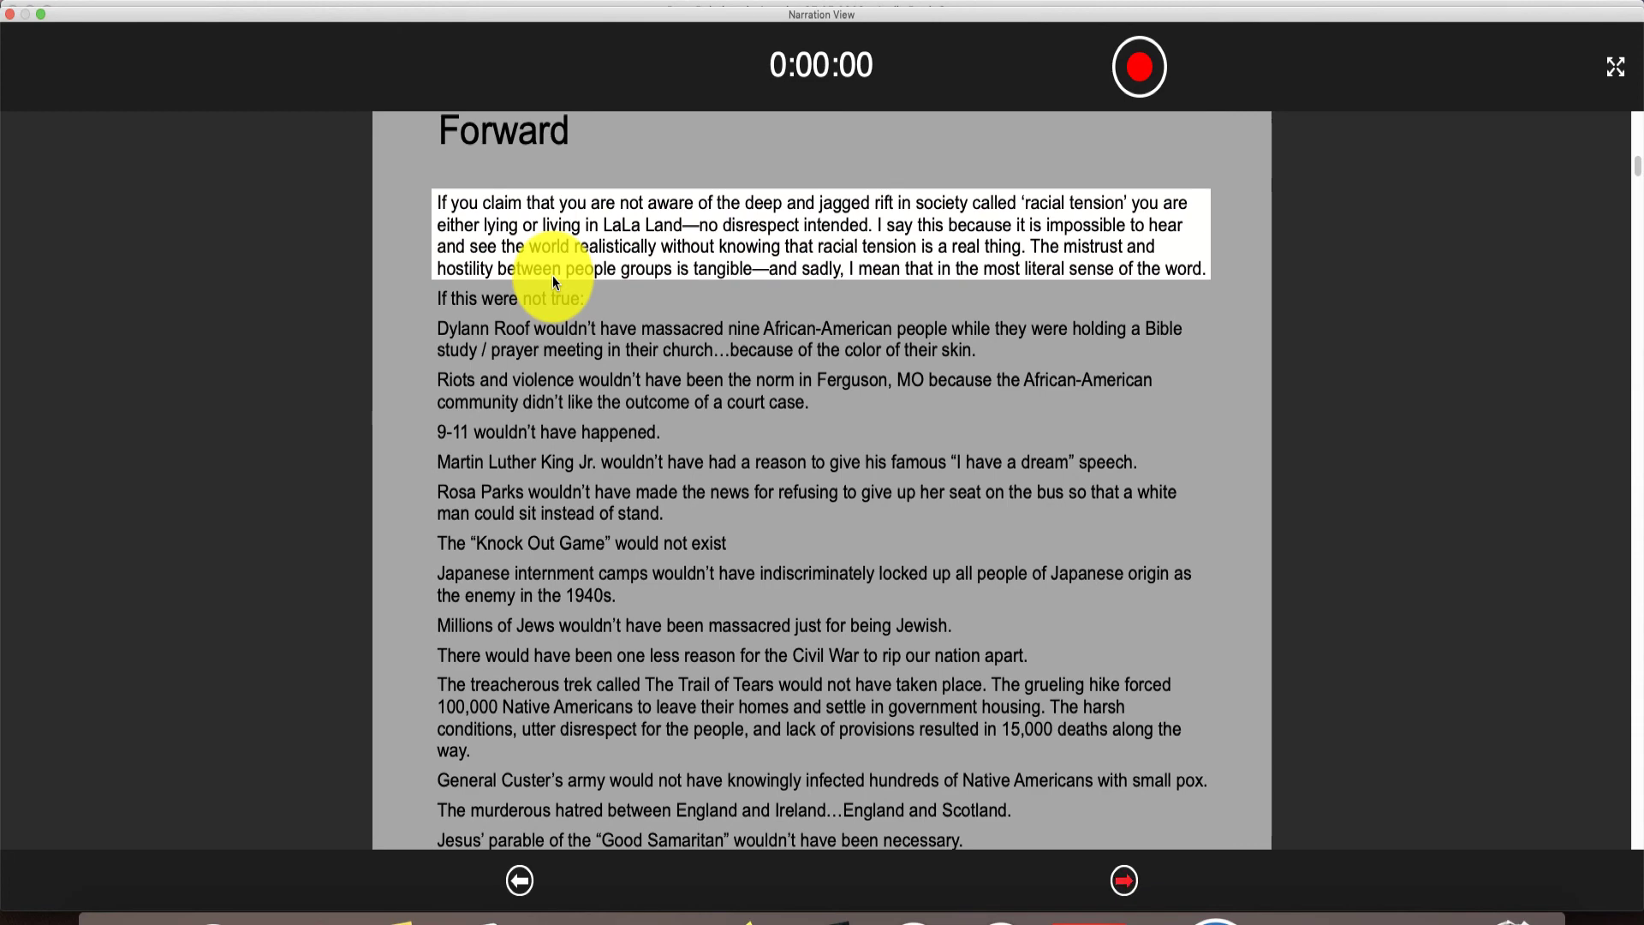
Step: Close Narration View to return to the timeline with the Forward clips and Manuscript panel
{"action": "left_click", "coordinate": [9, 15]}
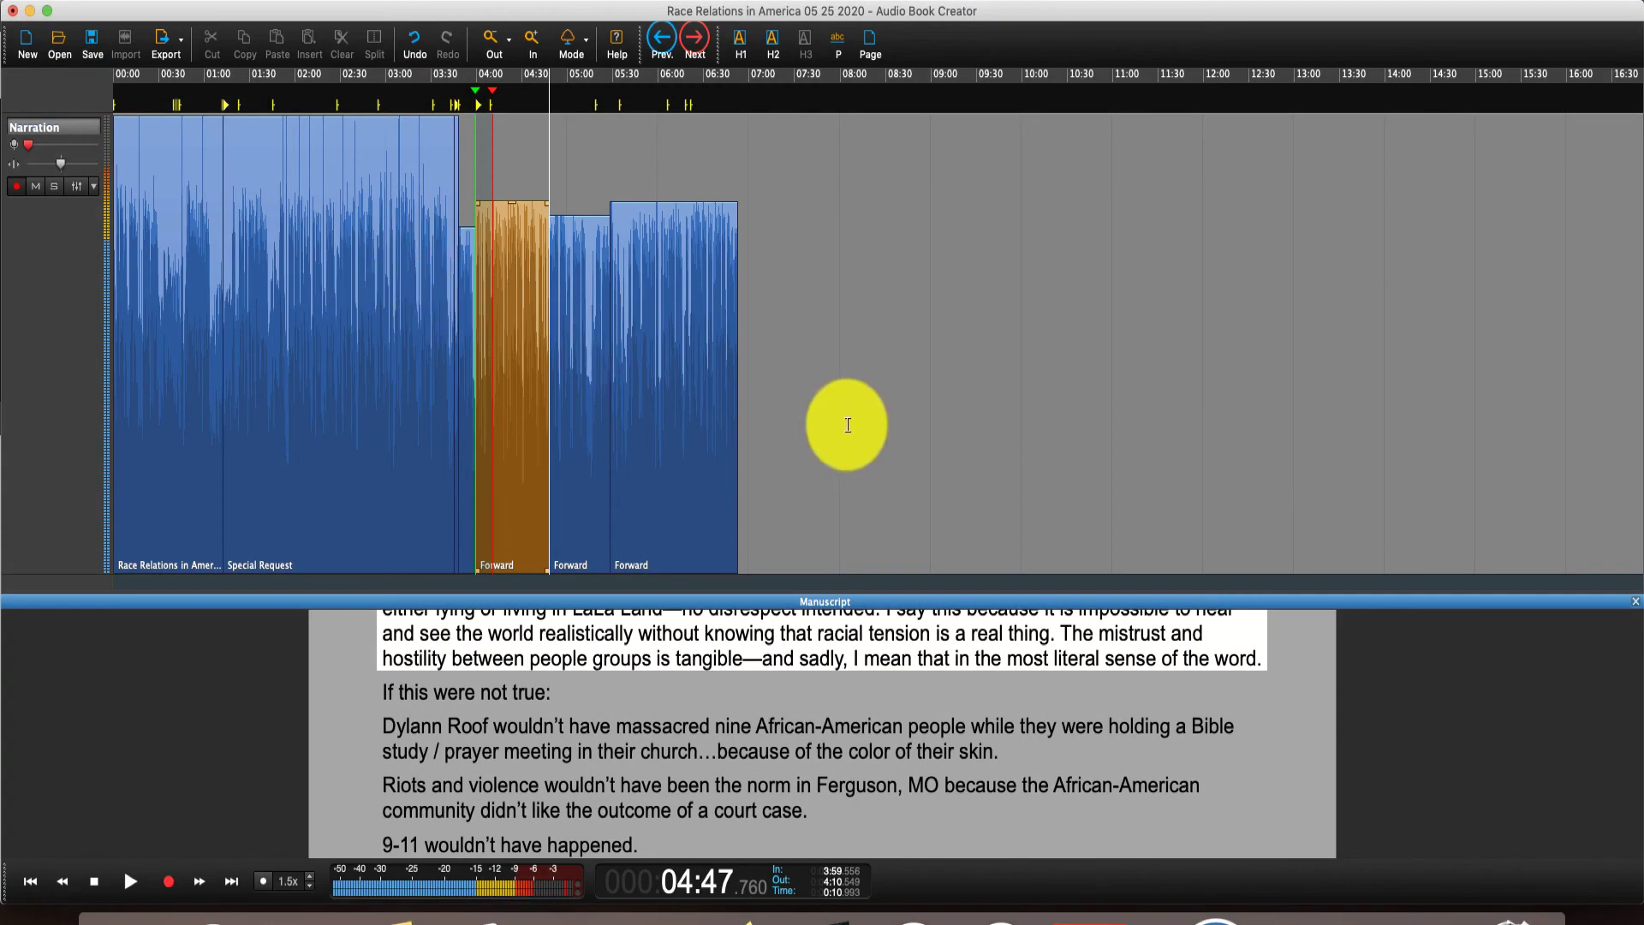